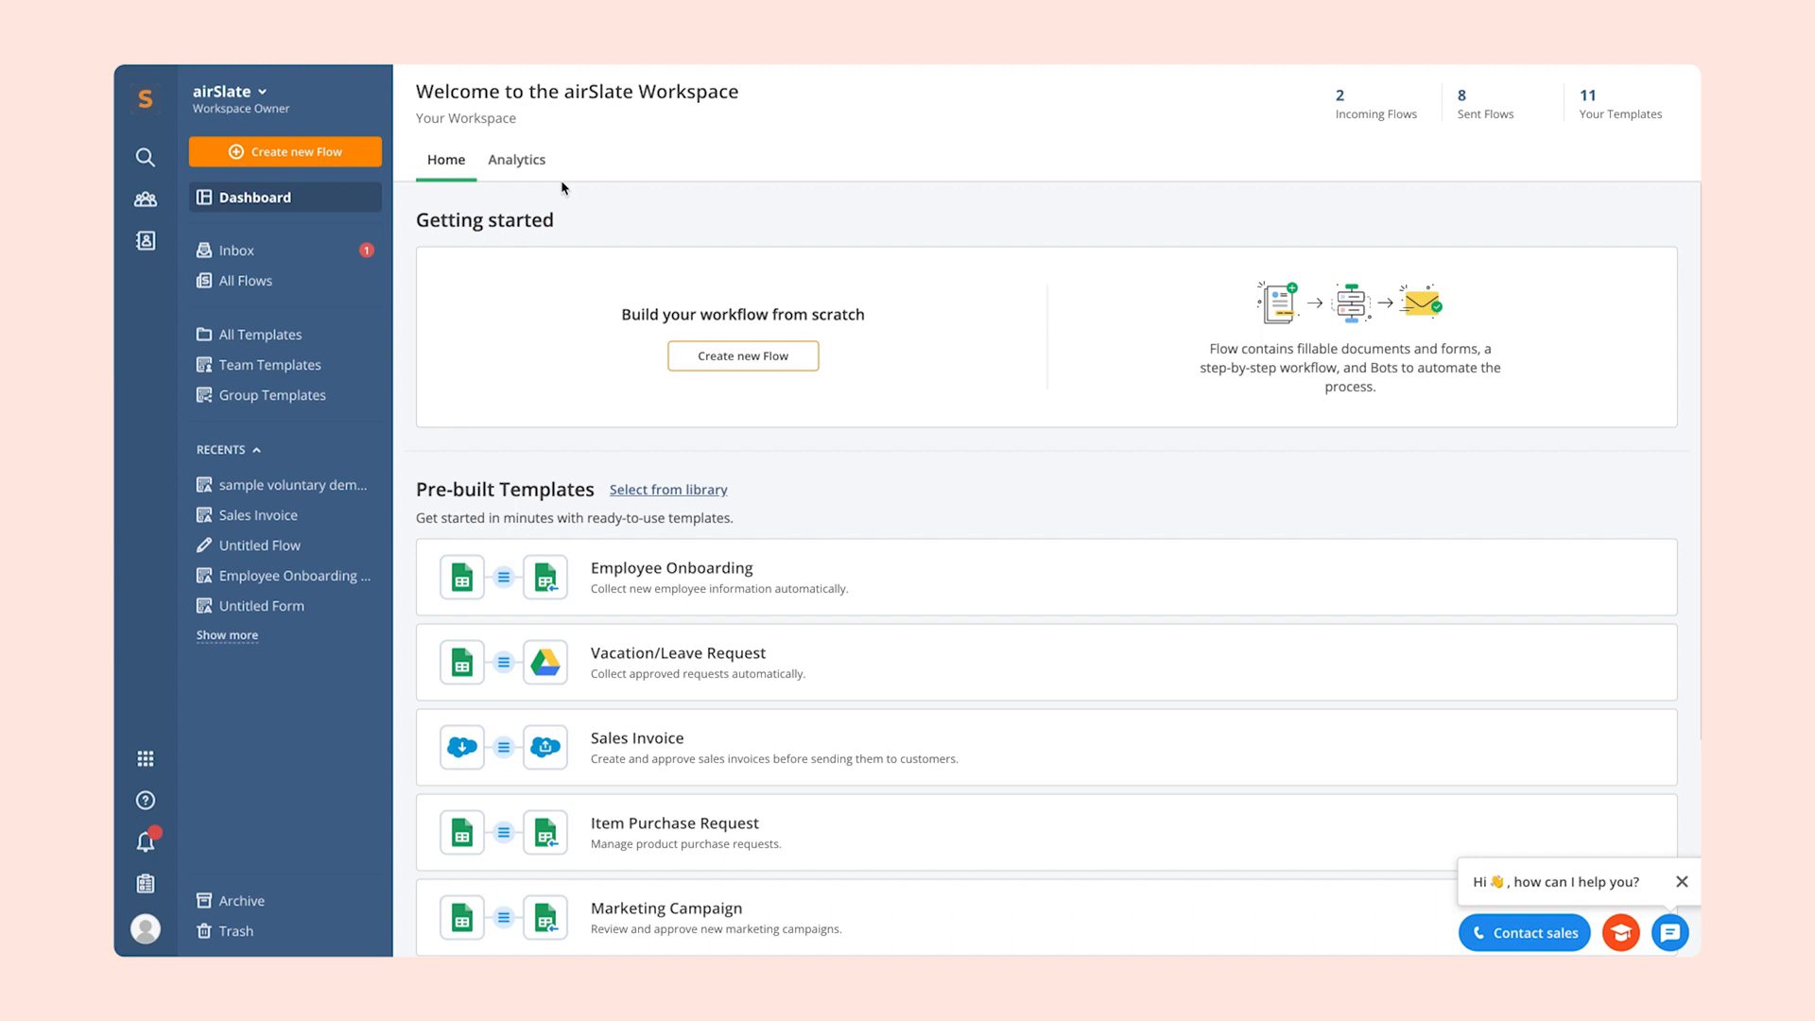
Create a new Flow from scratch and start adding documents to it
left_click(367, 153)
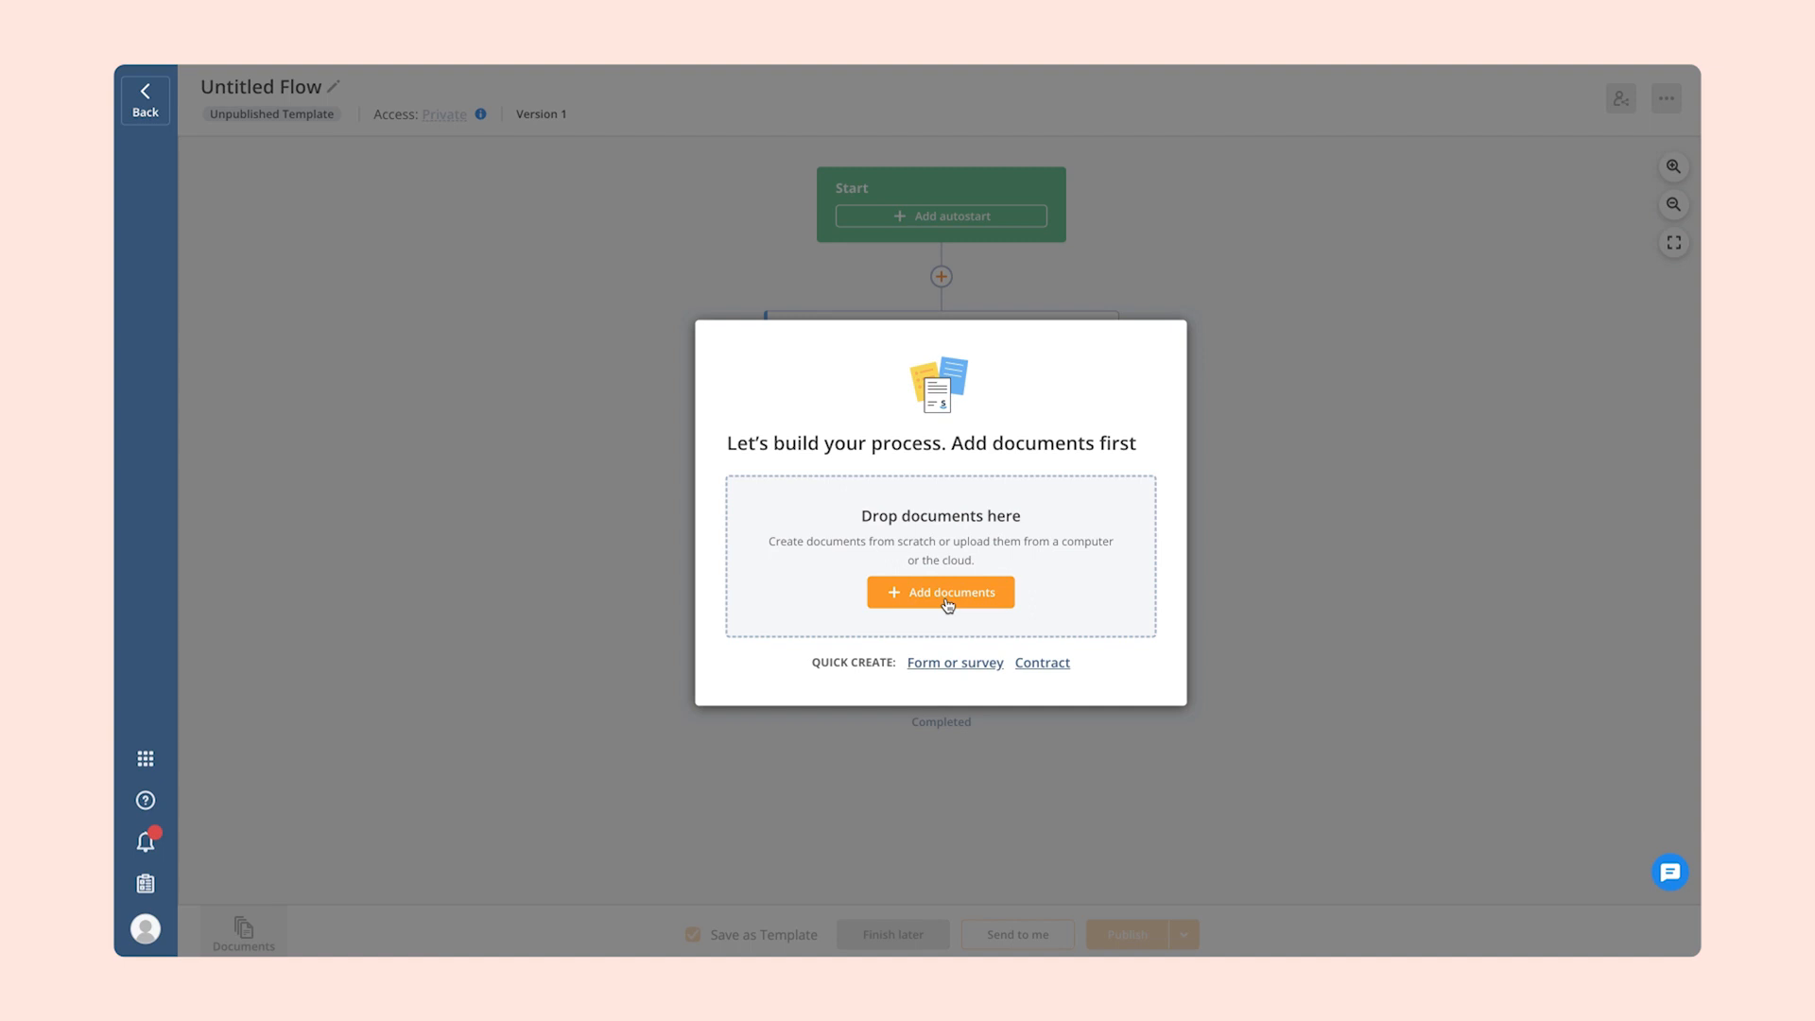
left_click(947, 593)
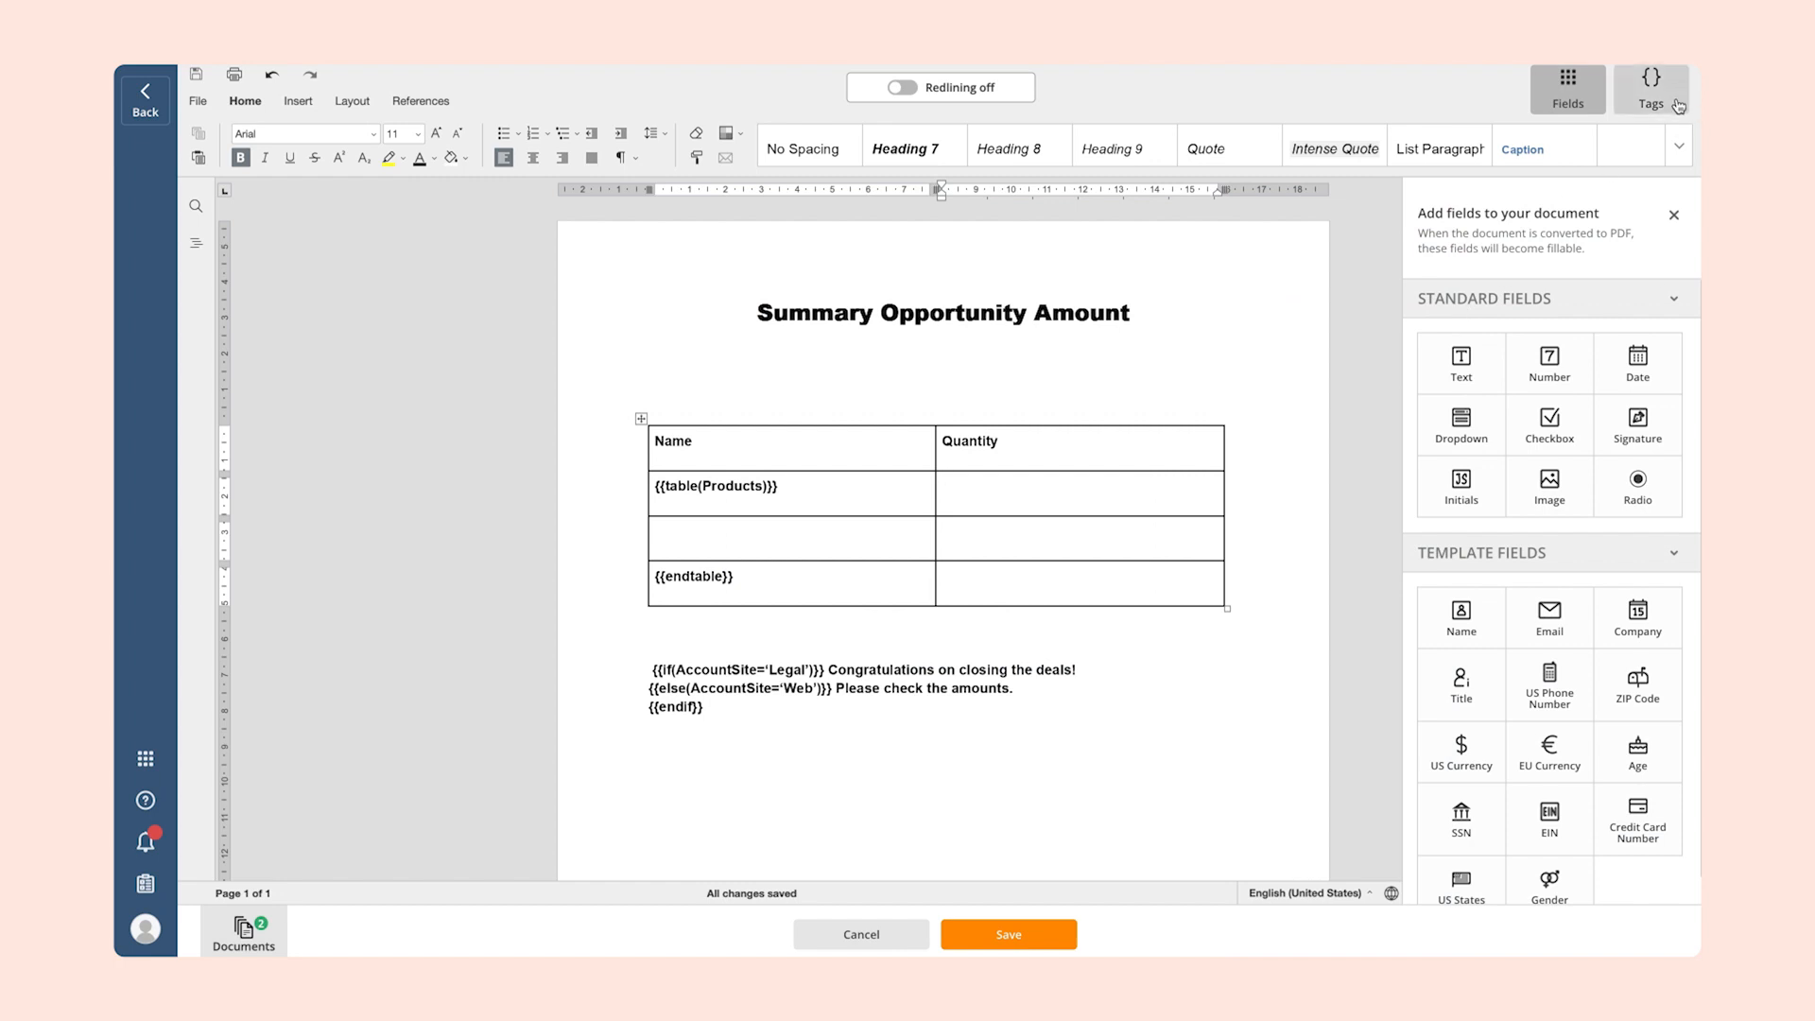
Generate a text-formatted tag for the field OpportunityName, insert it in the table row below {{table(Products)}}, and save the document
left_click(1679, 107)
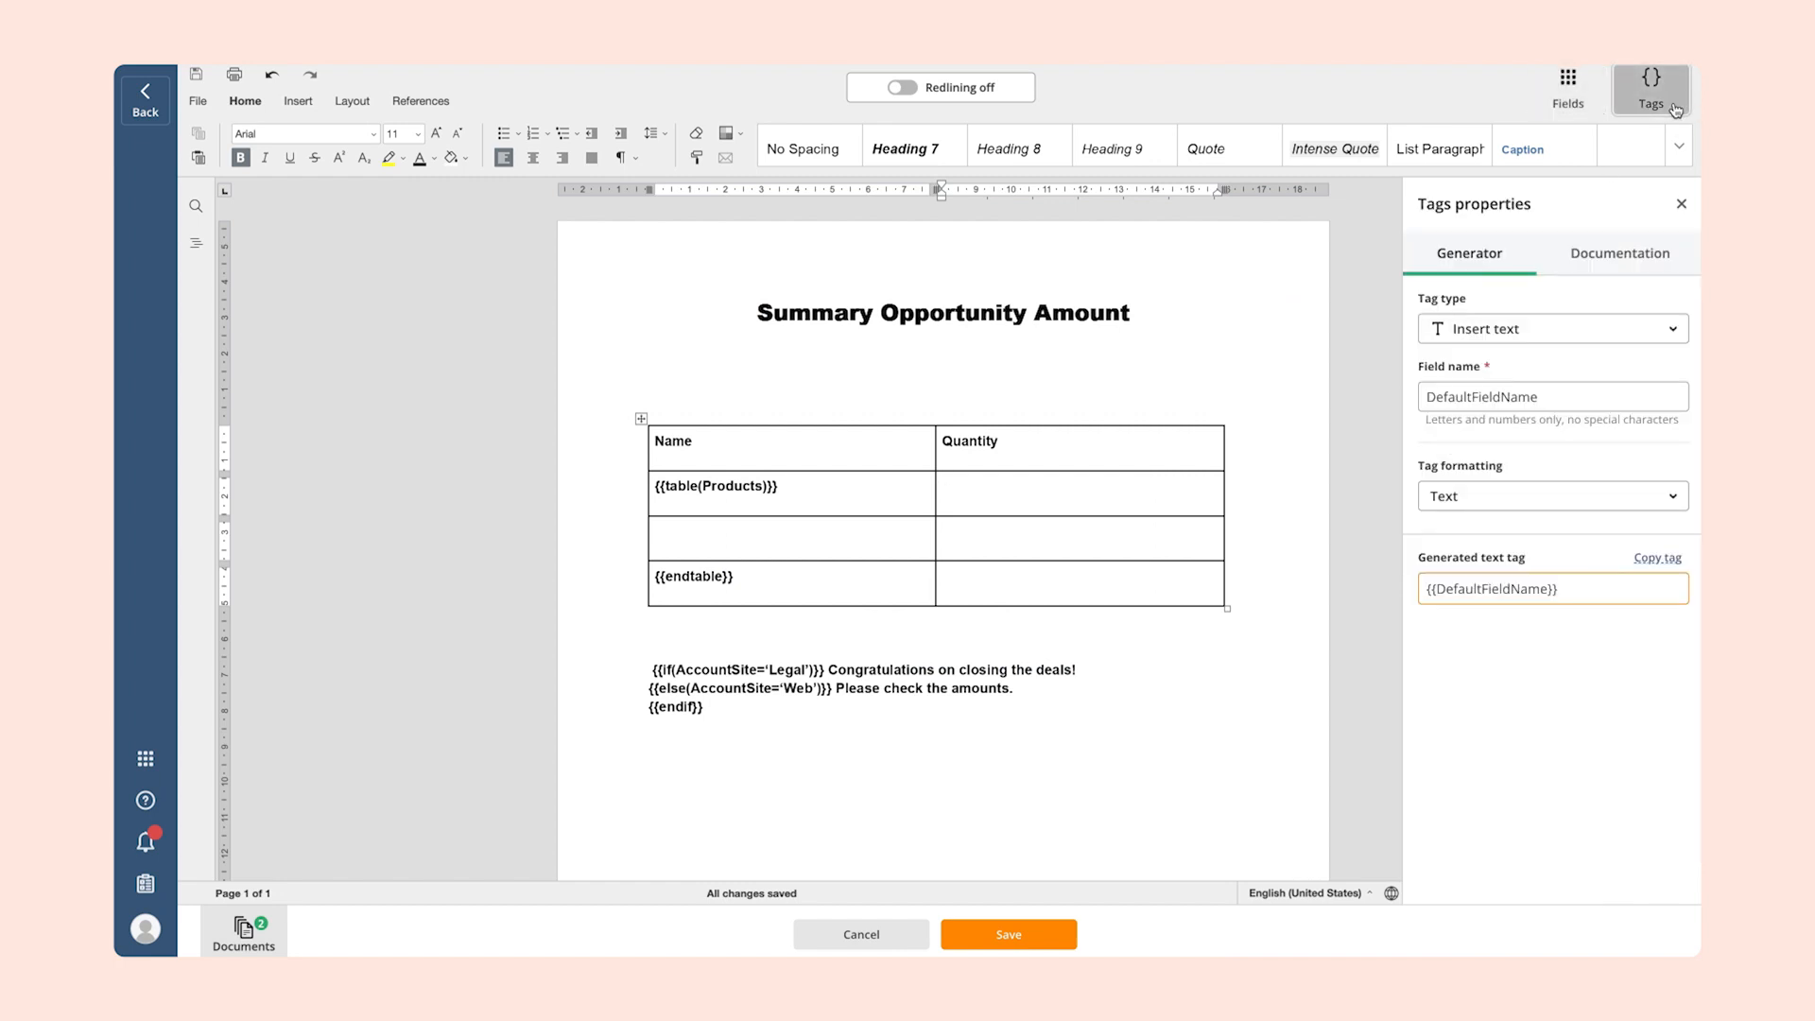
left_click(1585, 397)
key("ctrl+a")
type("OpportunityName")
left_click(1586, 438)
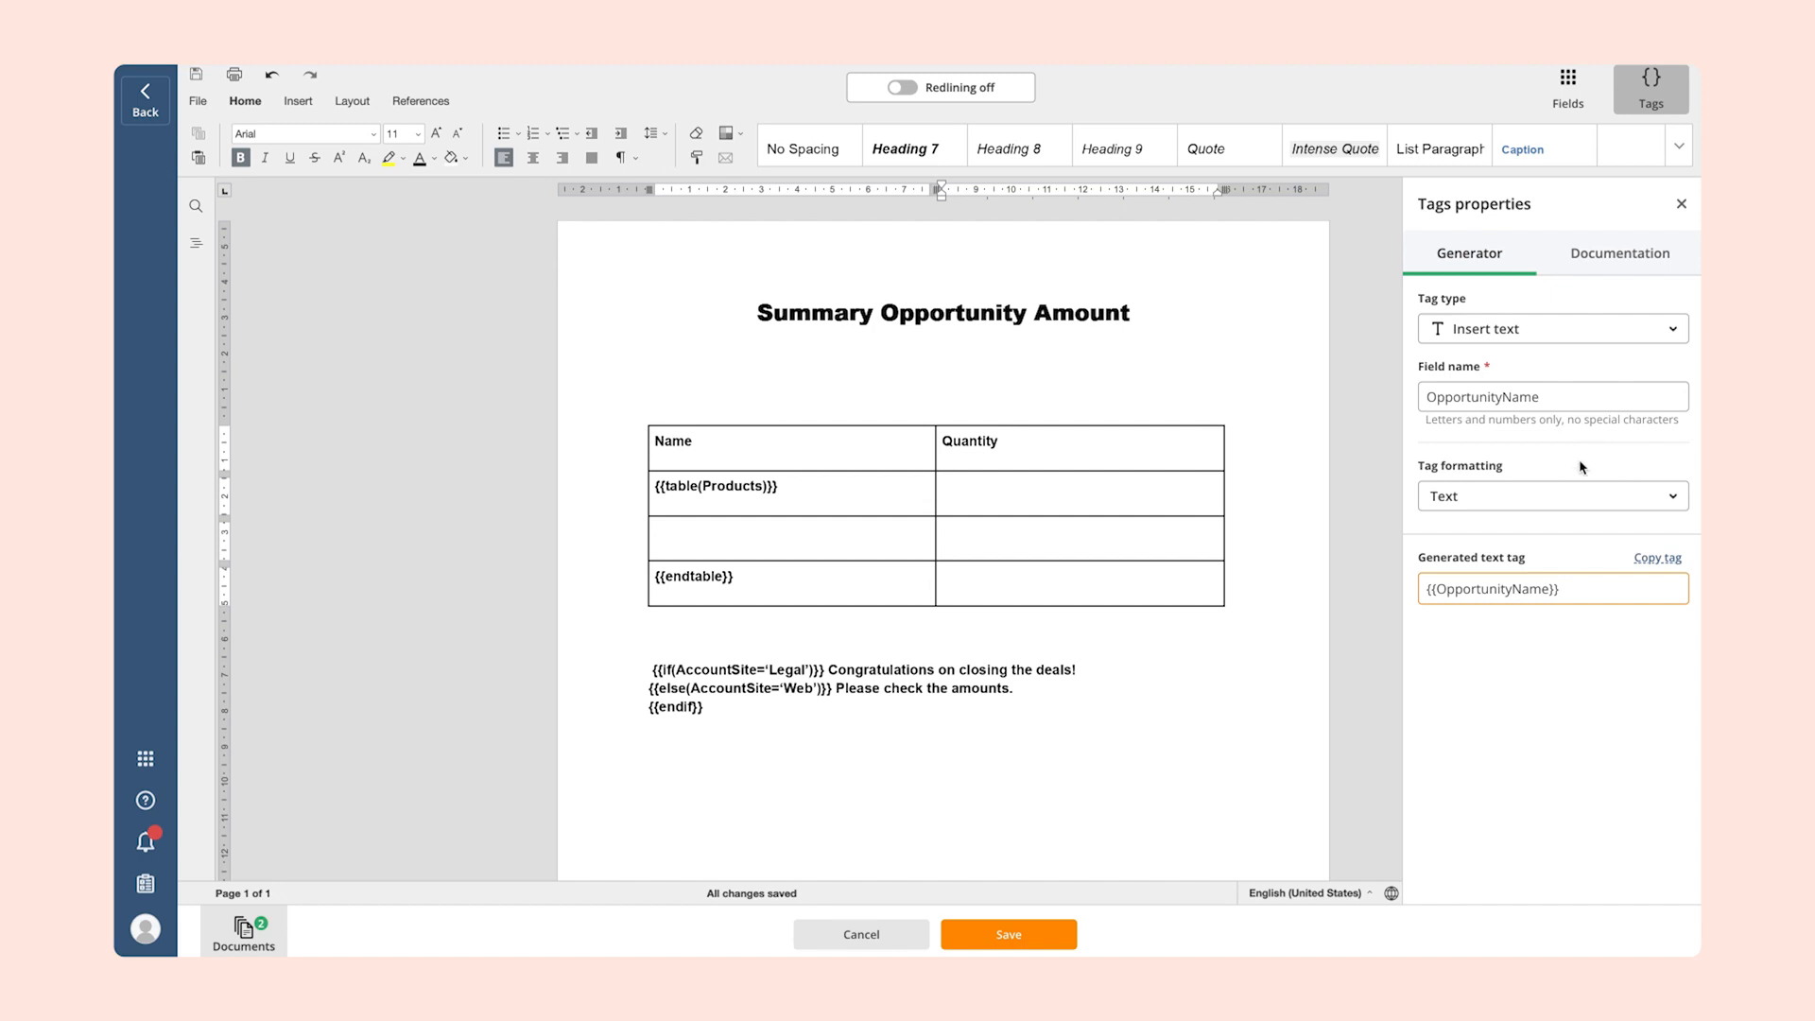
left_click(1575, 496)
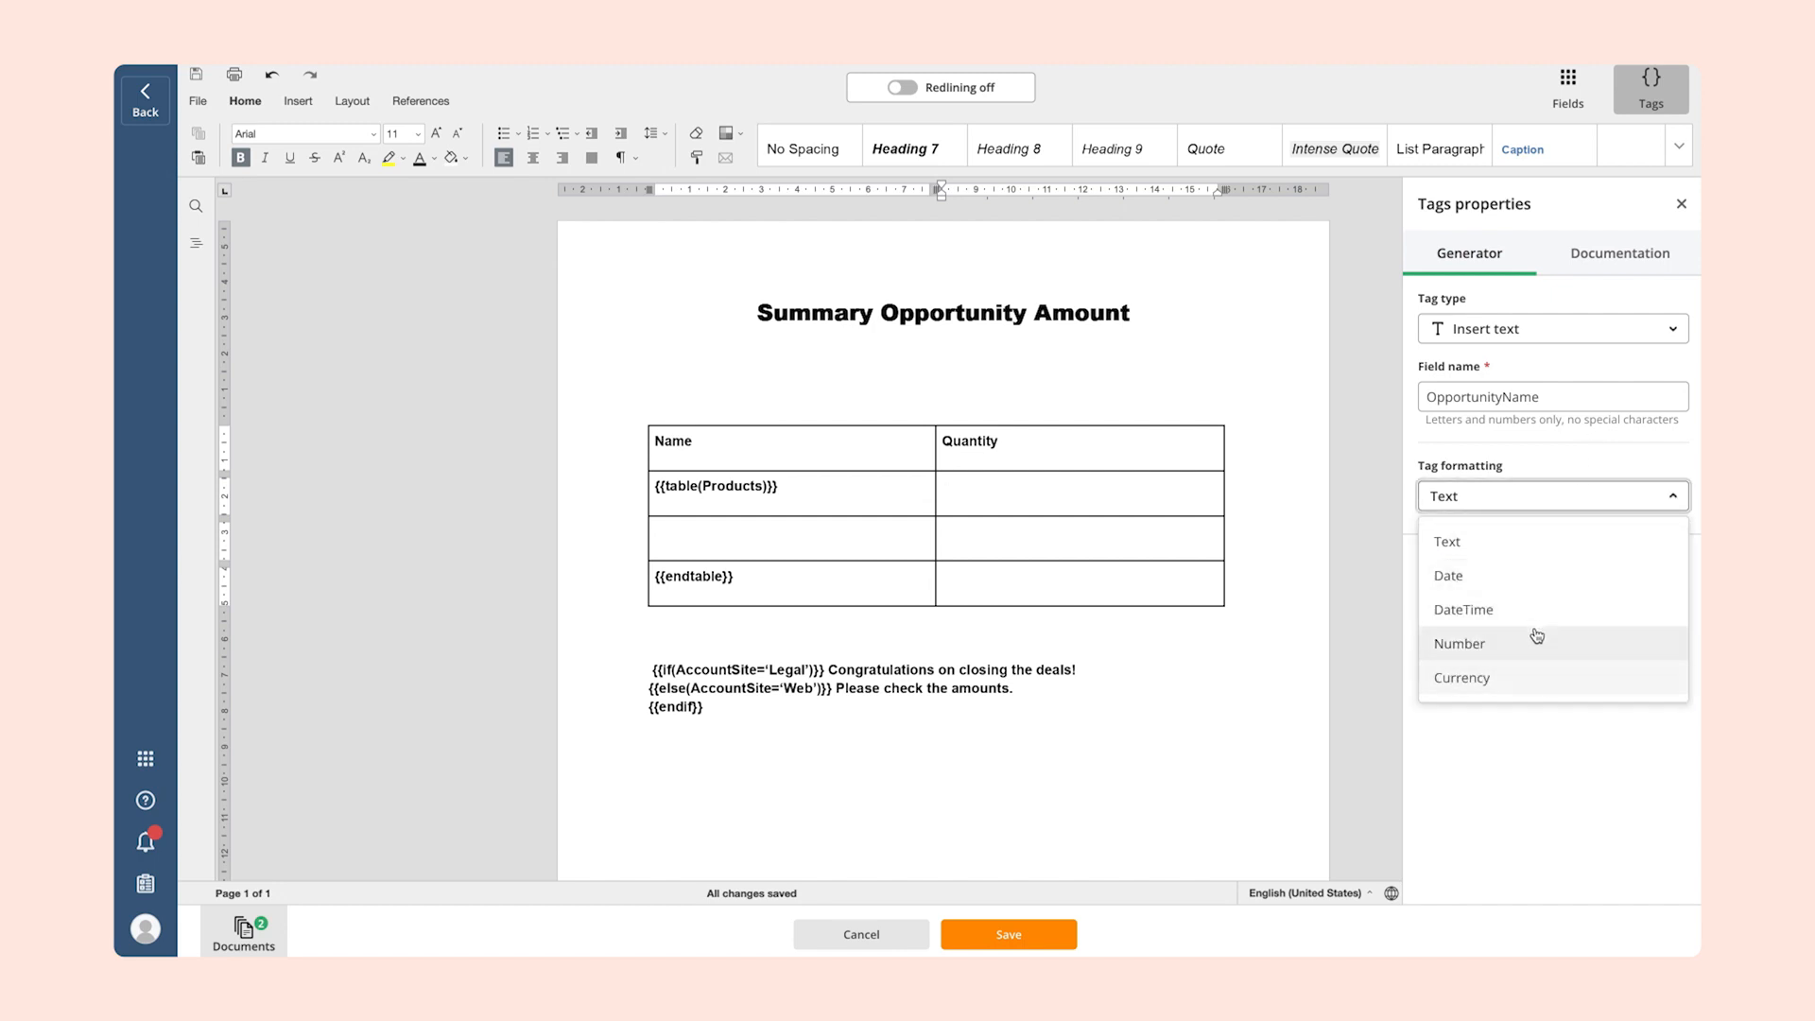
left_click(1519, 542)
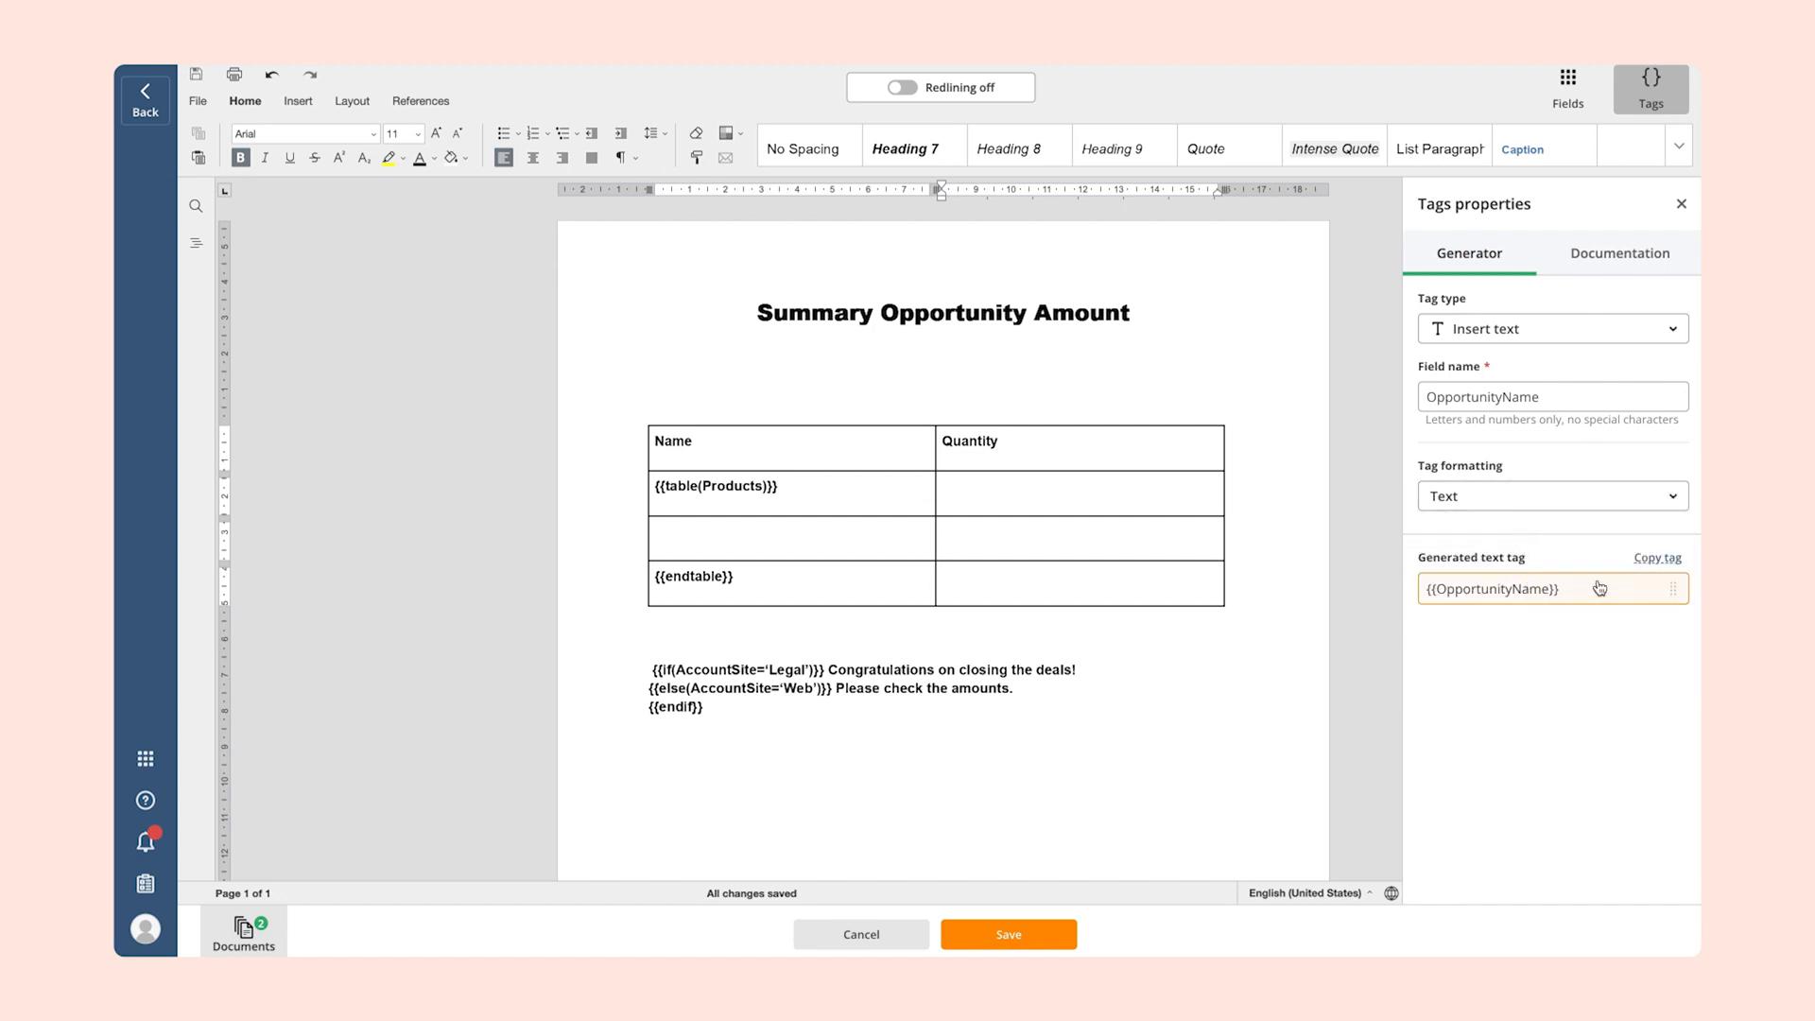
left_click(882, 540)
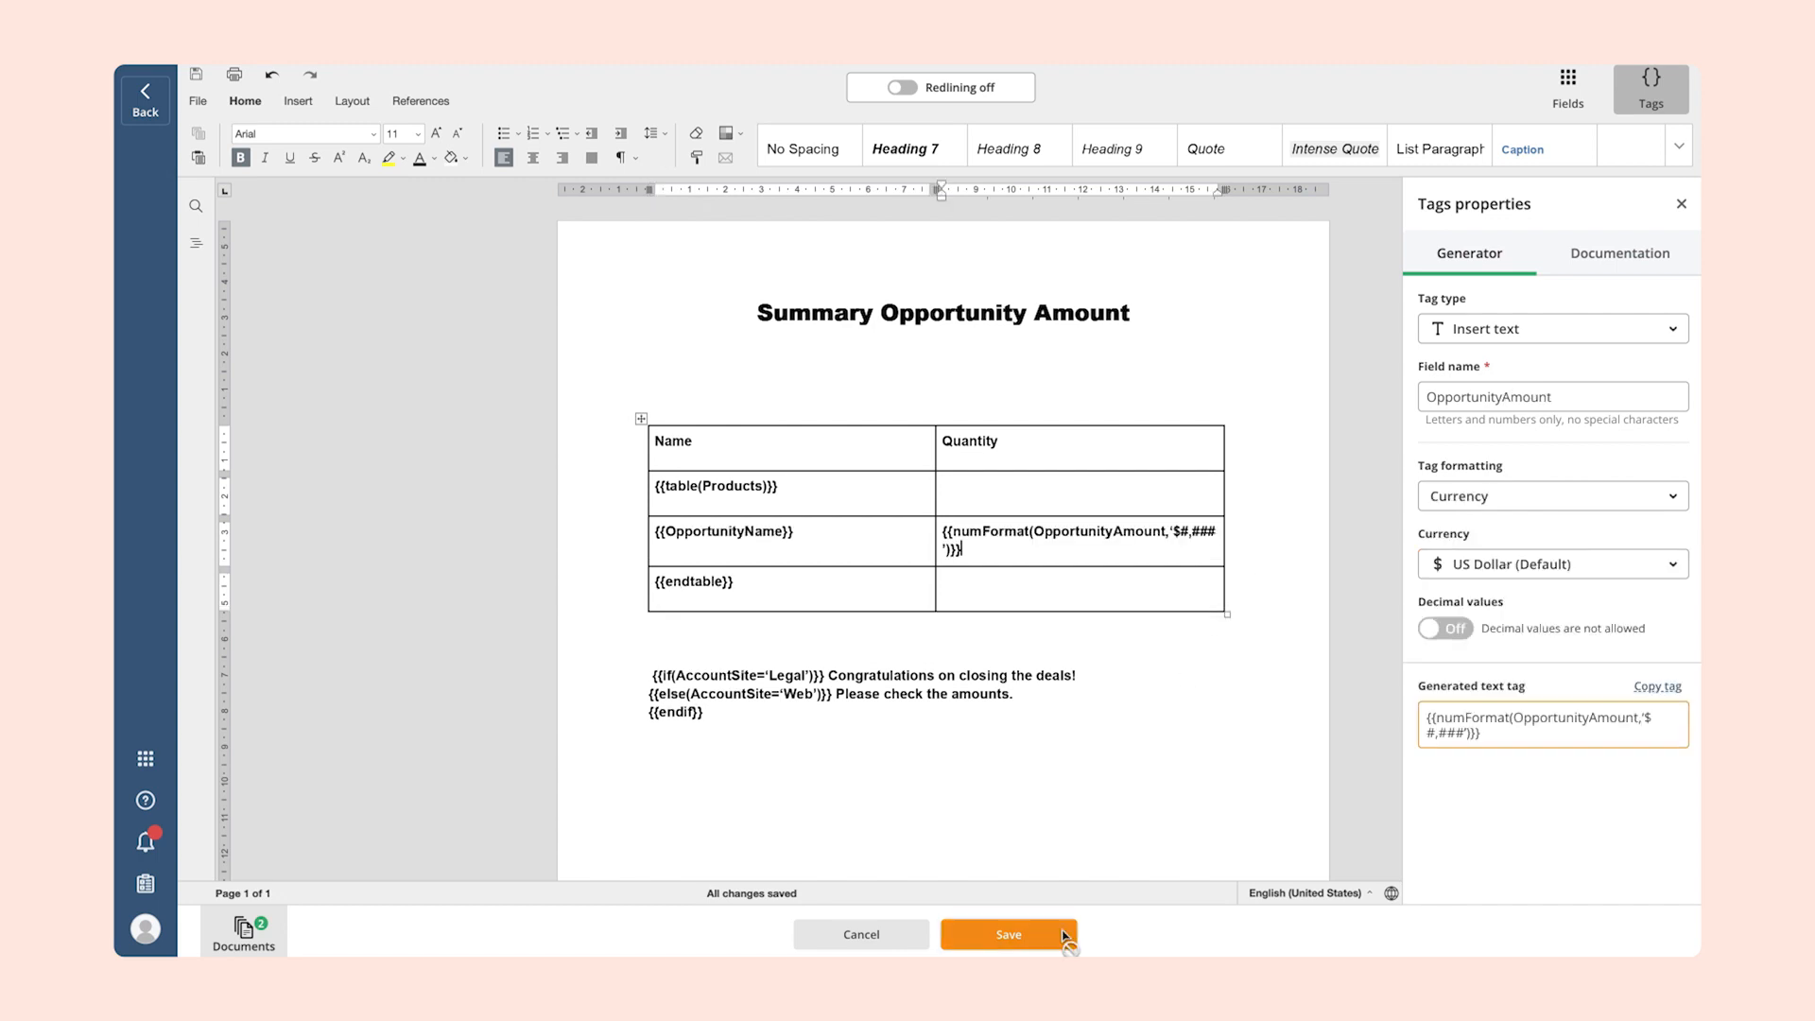
left_click(1063, 936)
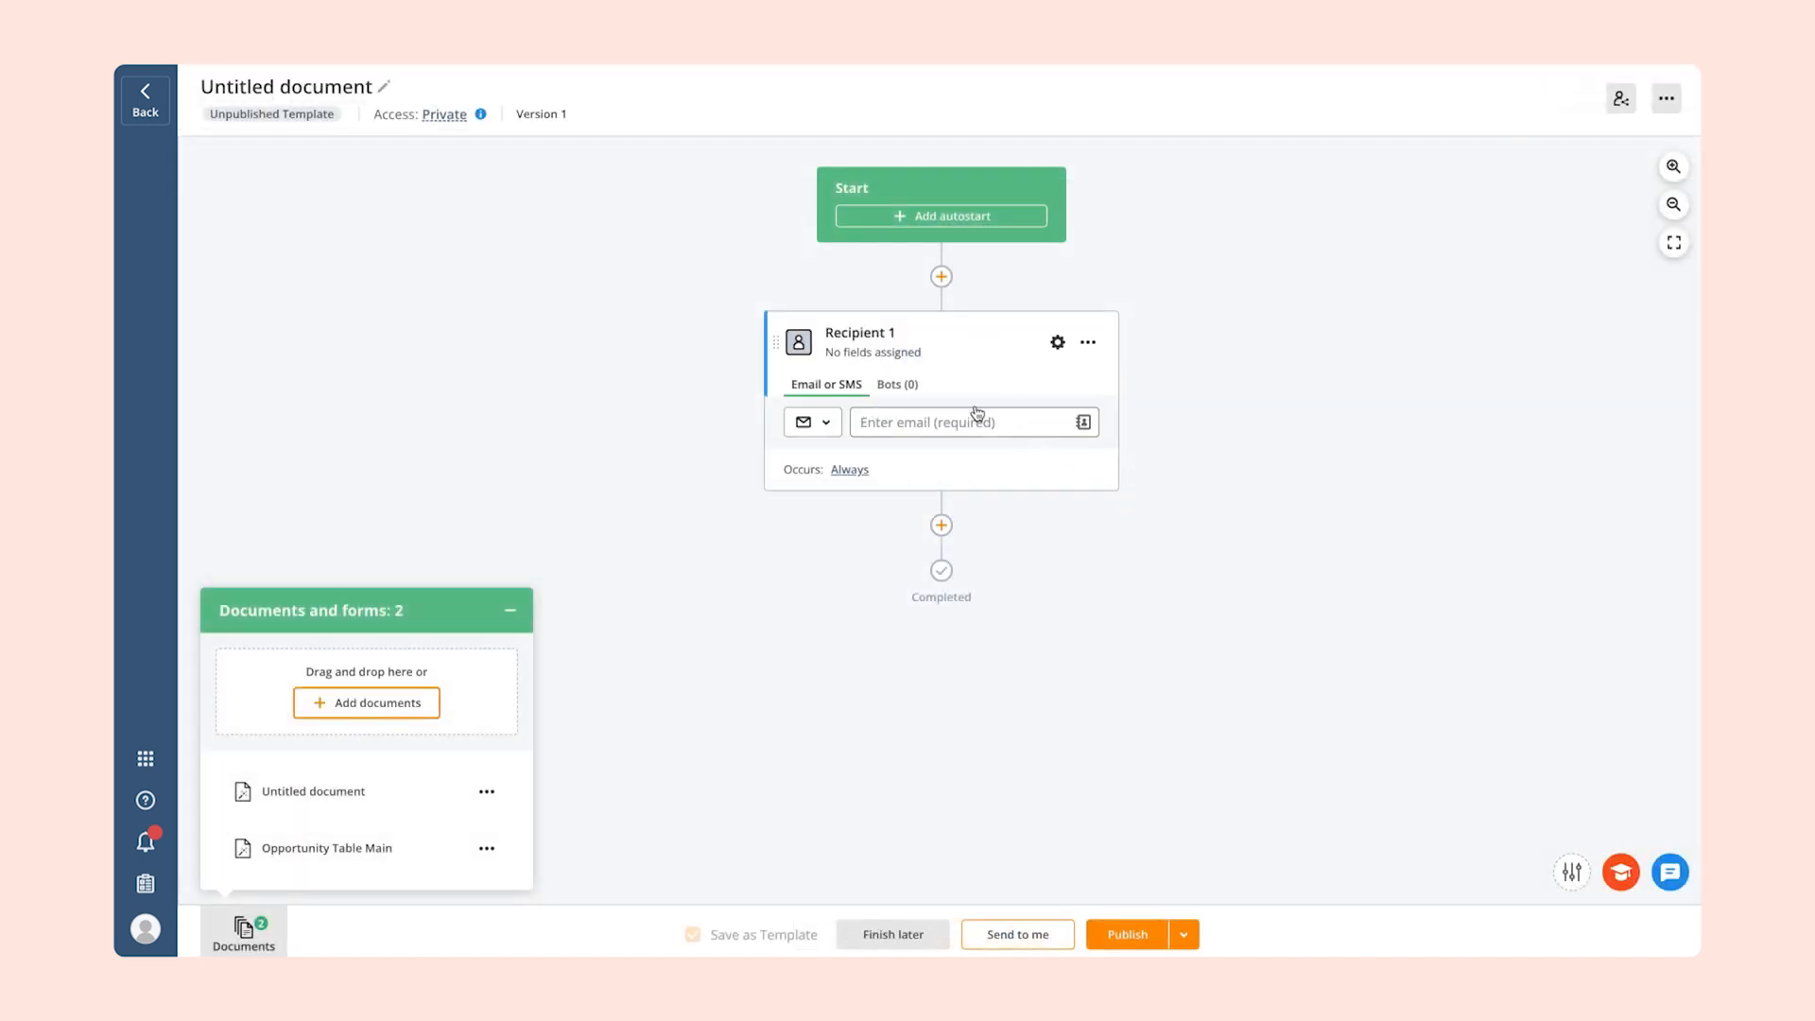
Install the Pre-fill from Salesforce Records Bot on the Recipient 1 step
left_click(897, 384)
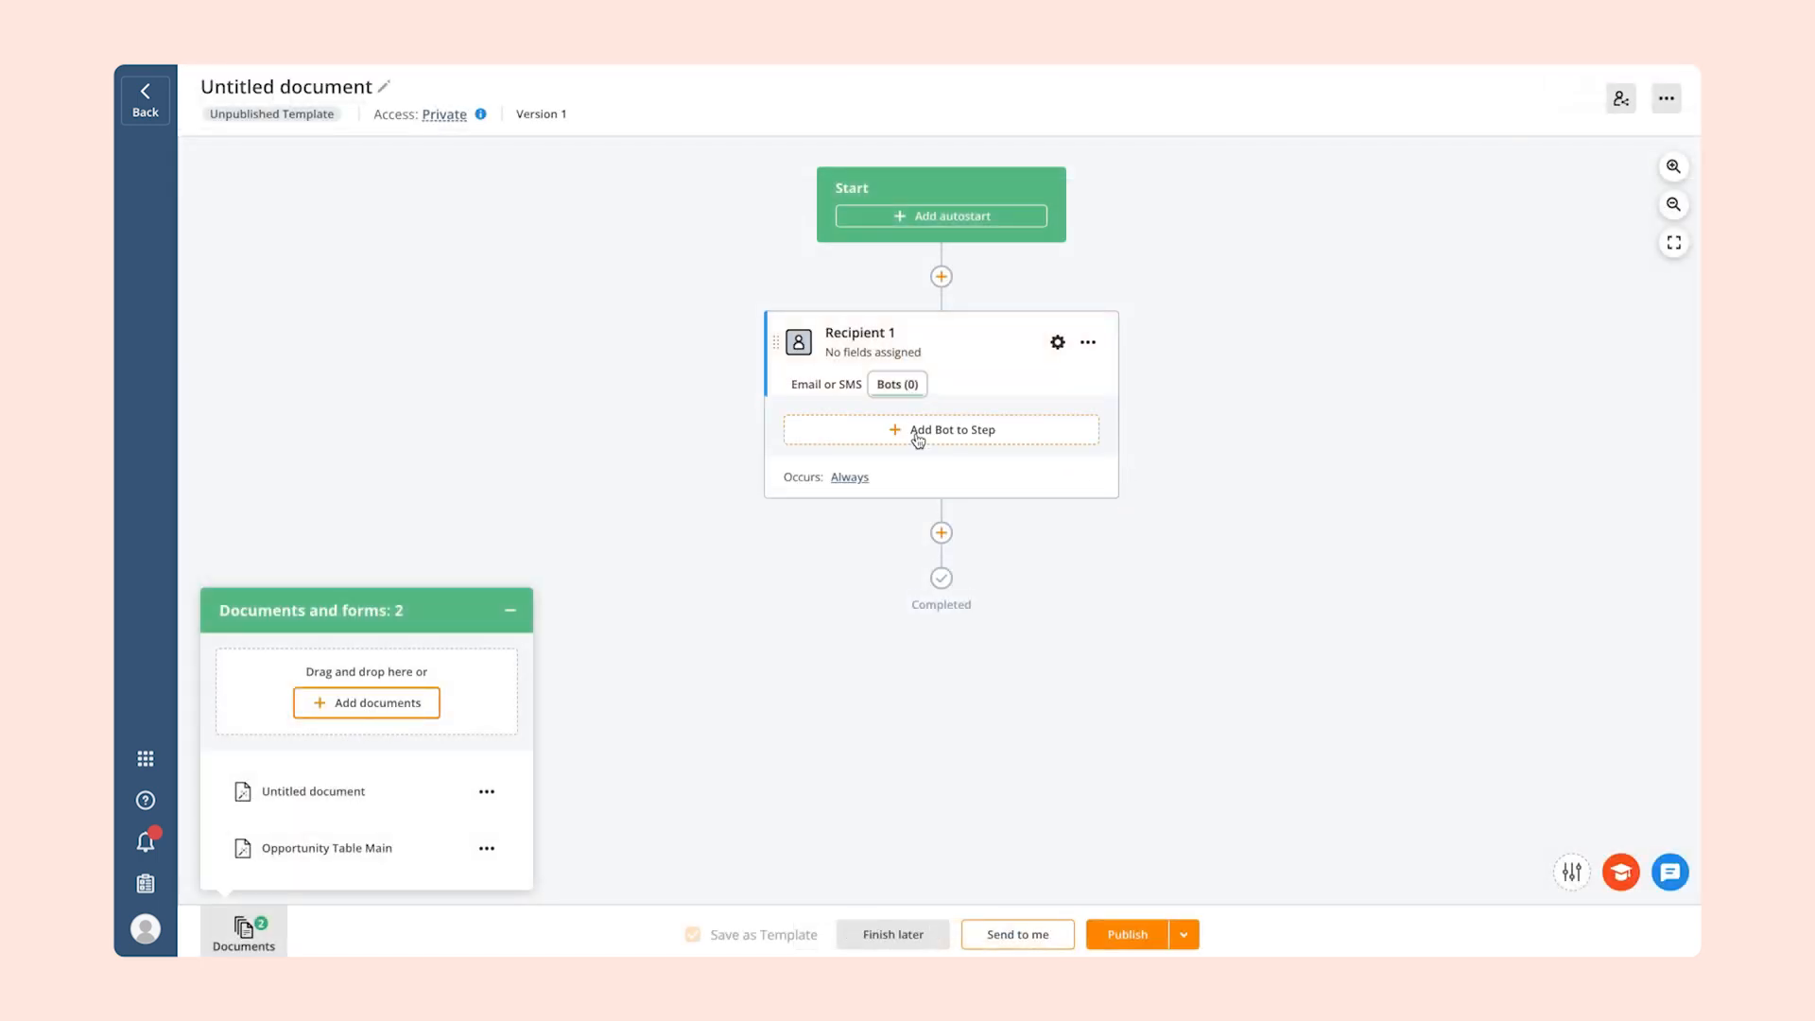
left_click(917, 439)
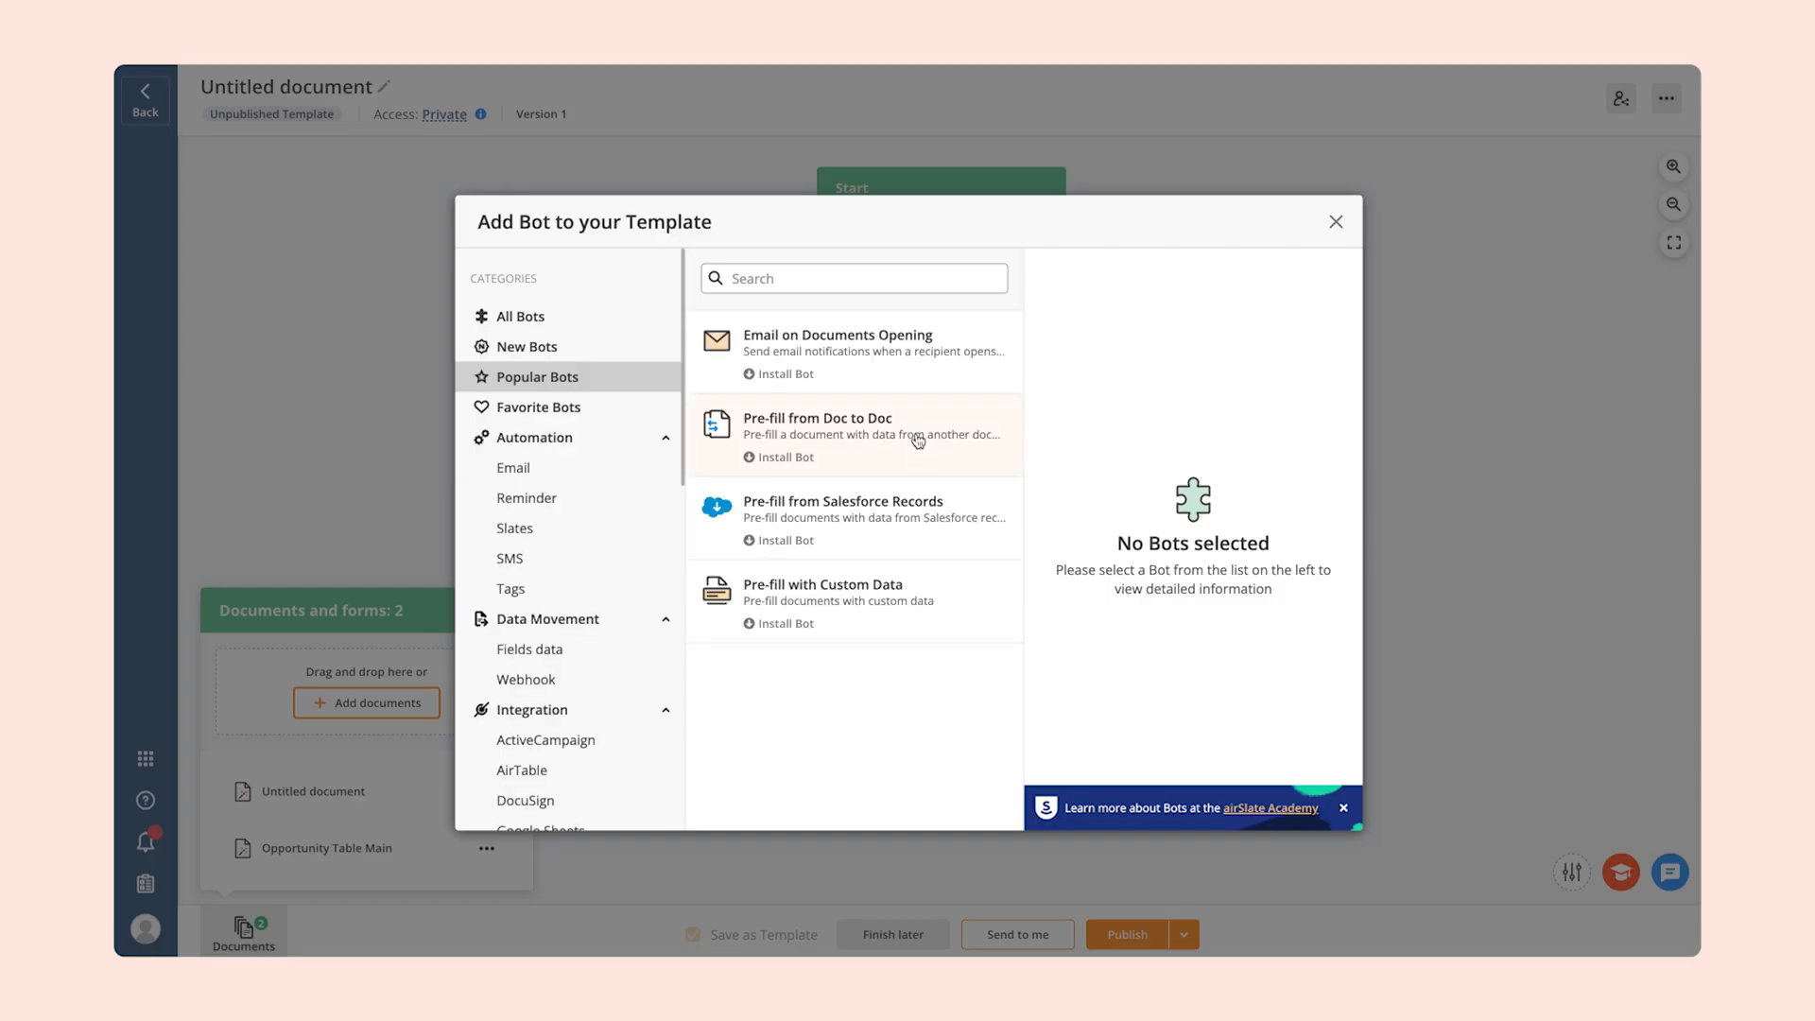
left_click(923, 525)
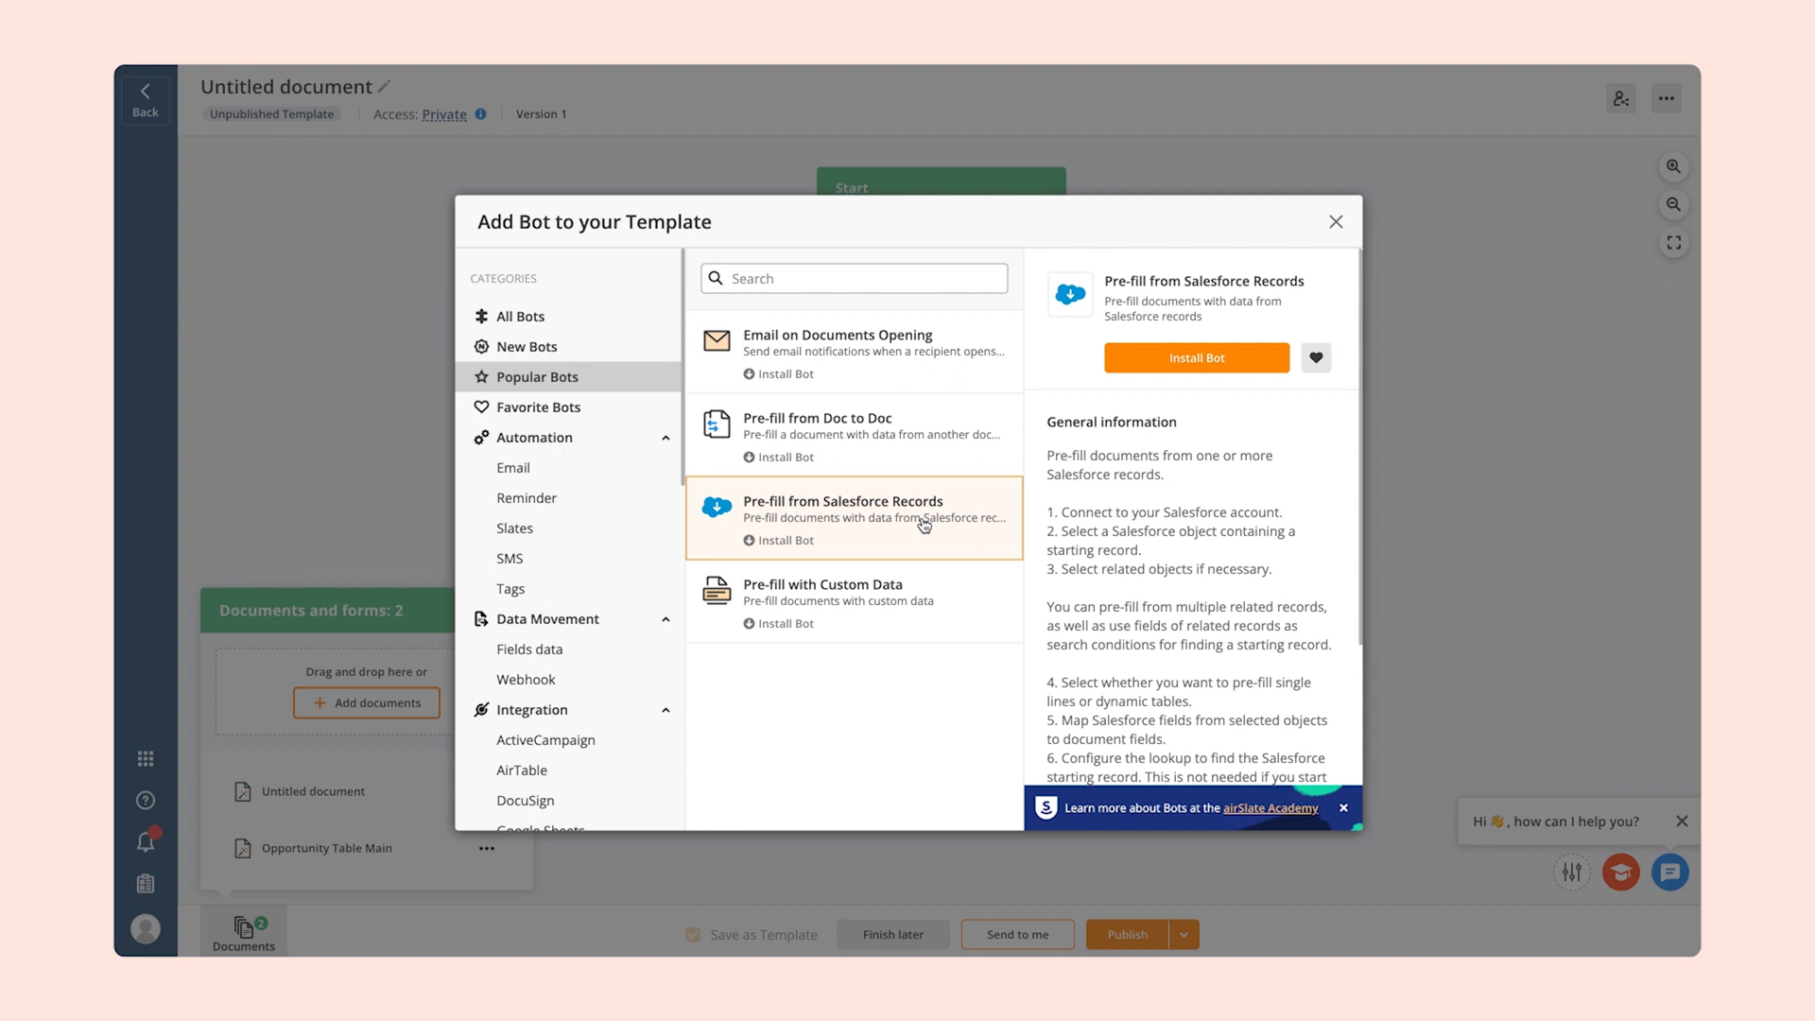
left_click(1139, 365)
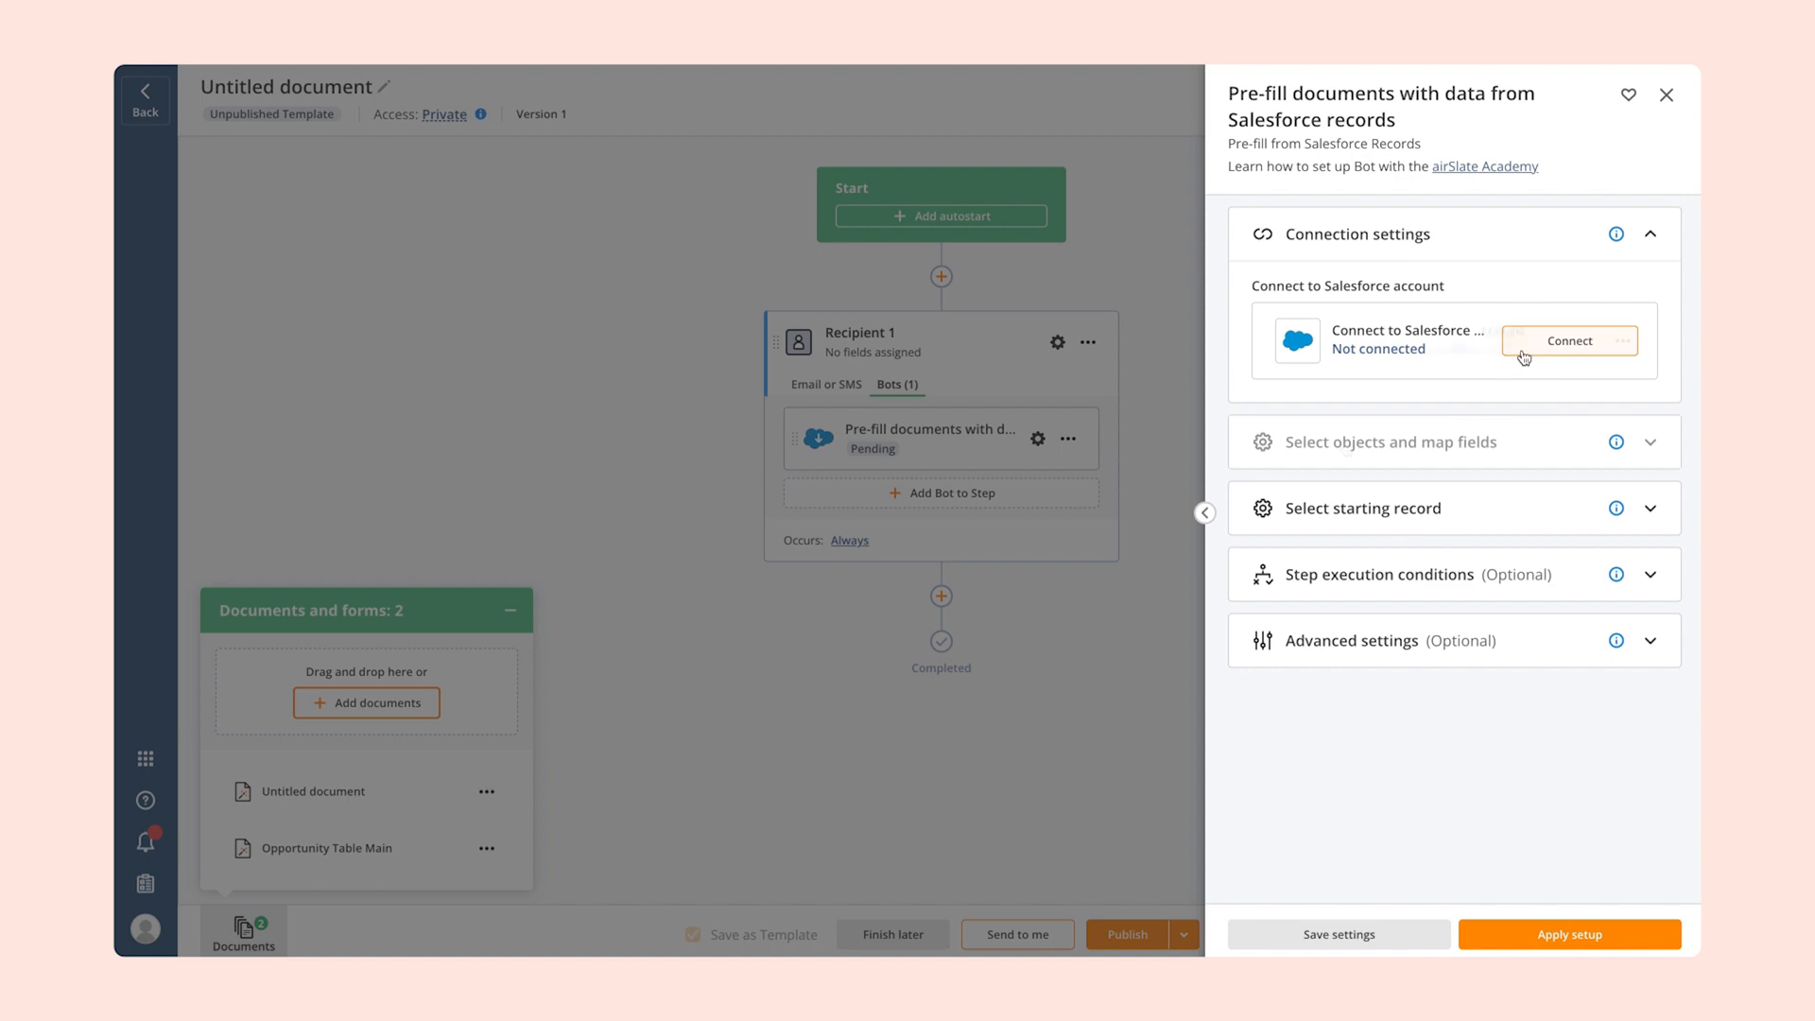
Connect the Bot to a Salesforce account and select Opportunity as the base object
left_click(1522, 351)
left_click(1346, 444)
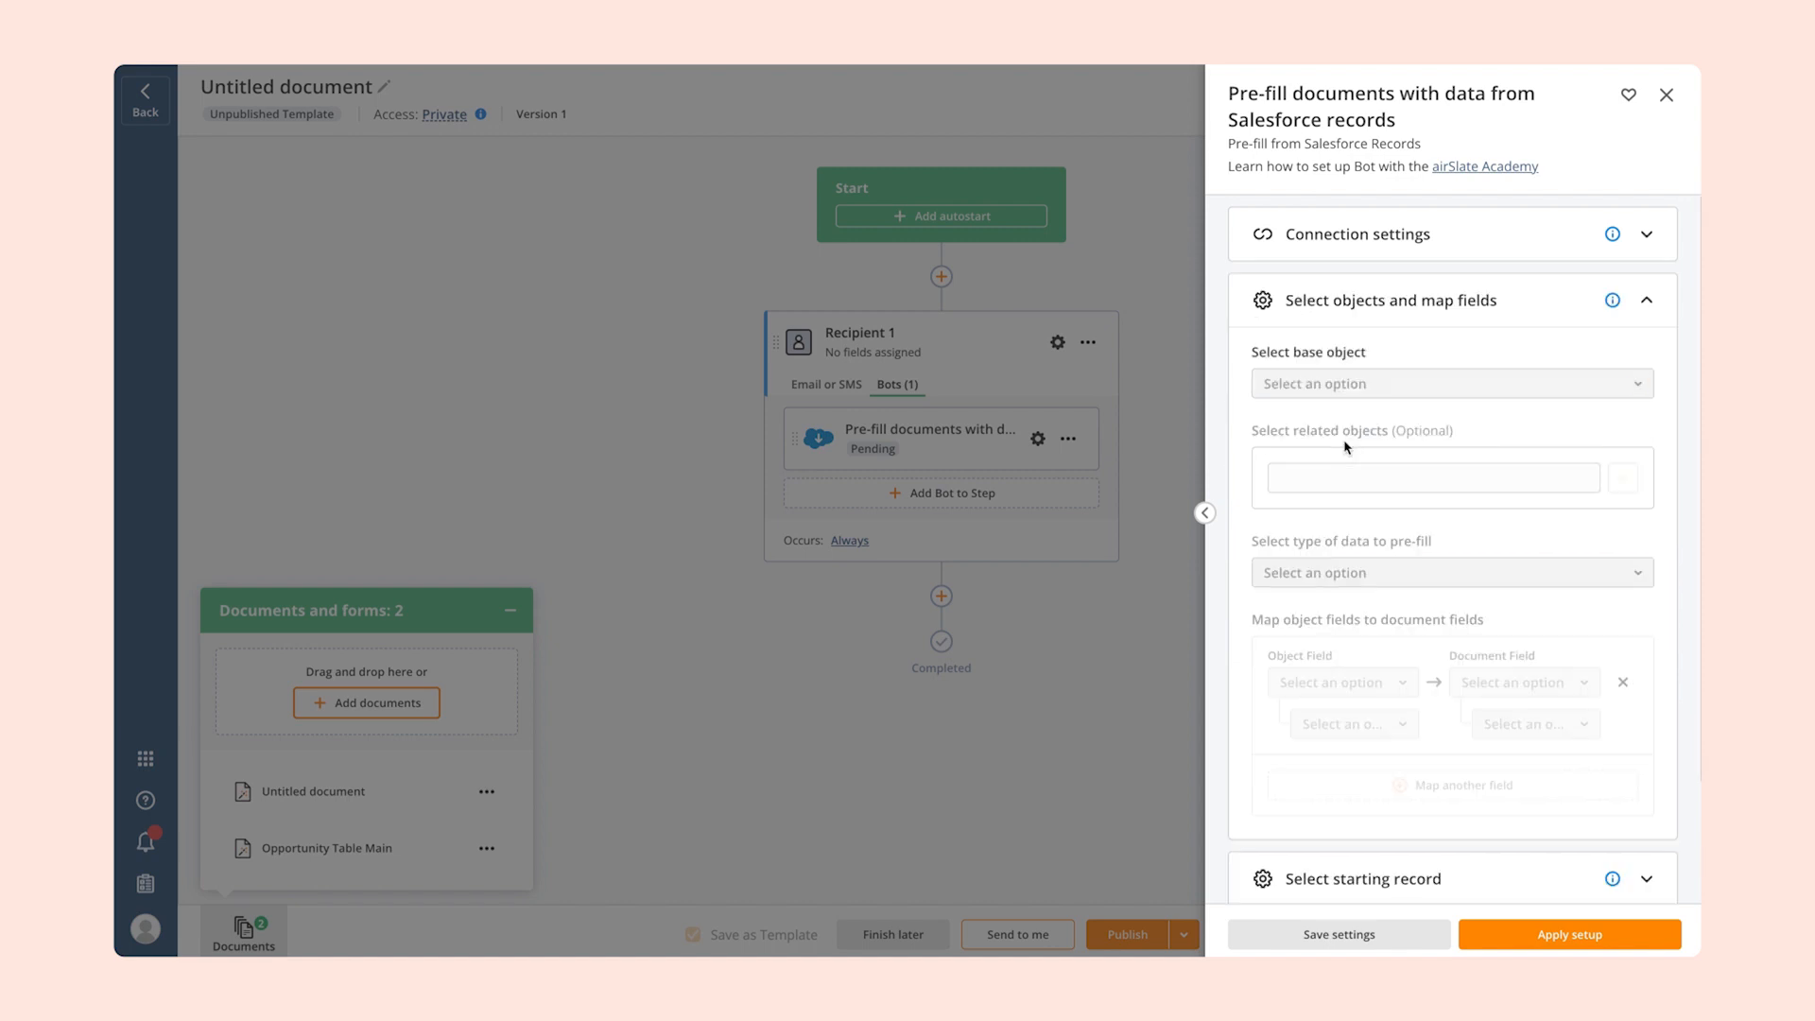
left_click(1341, 401)
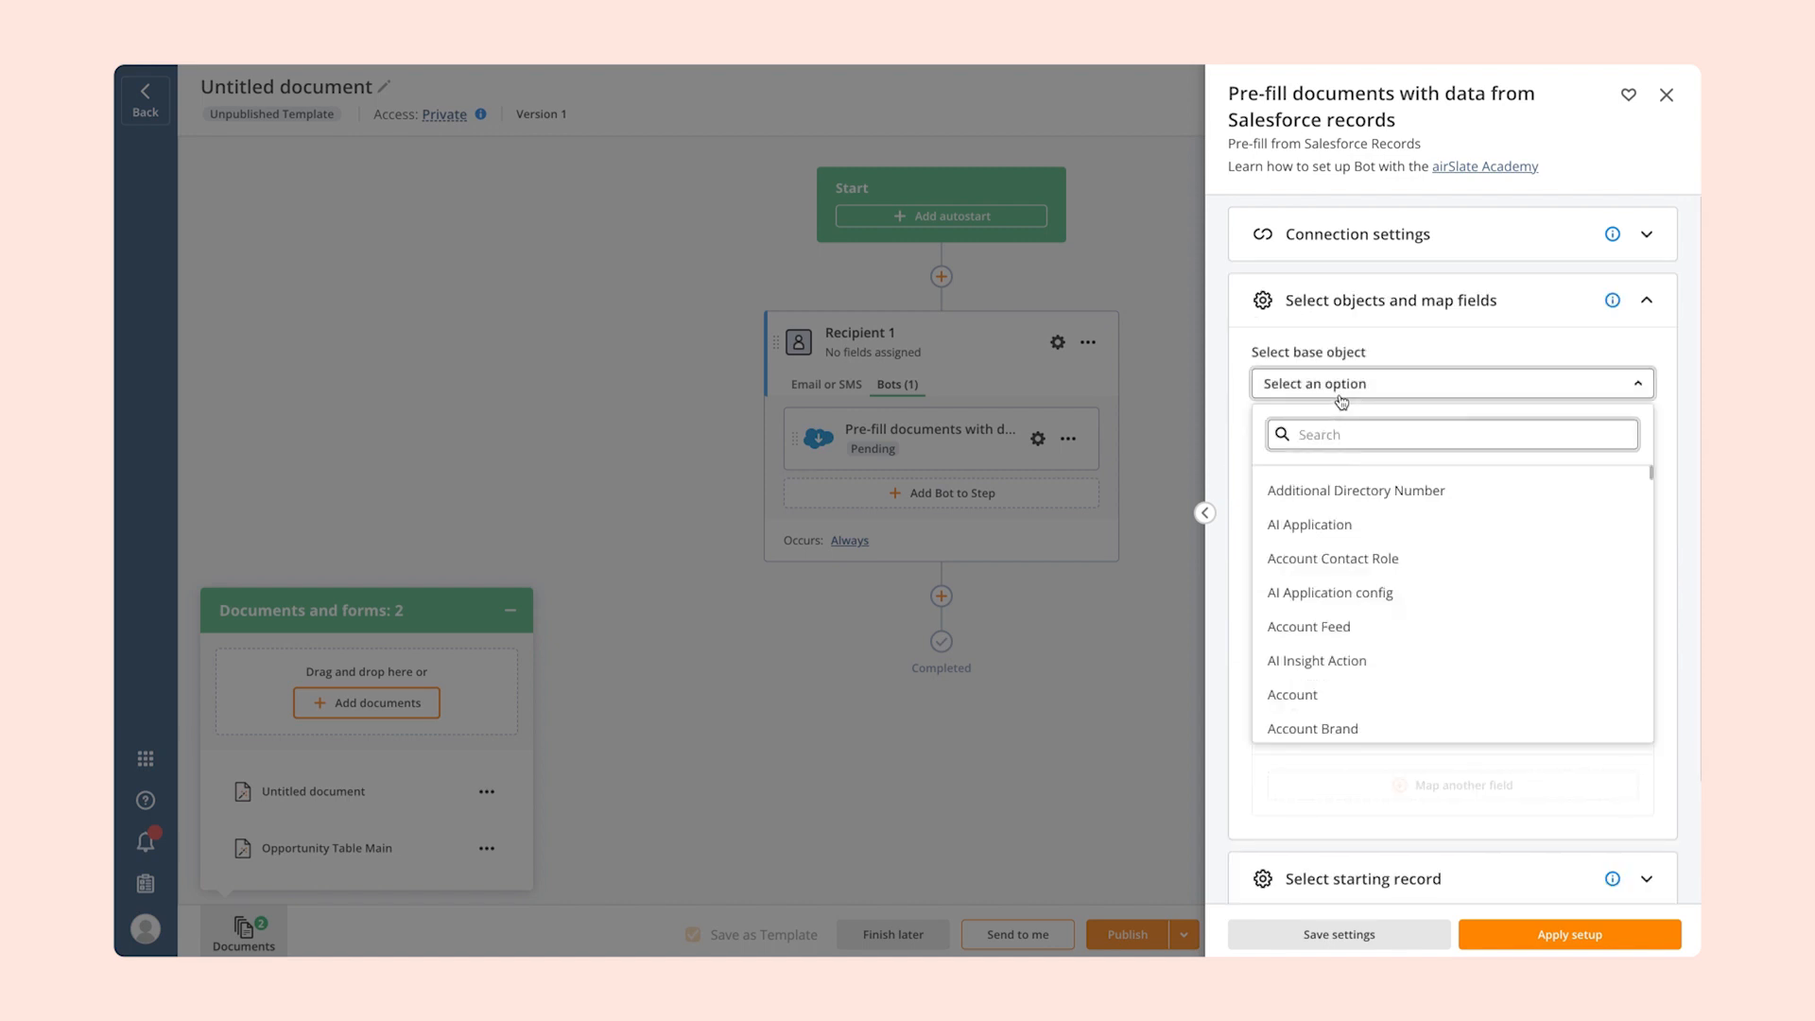
type("Opp")
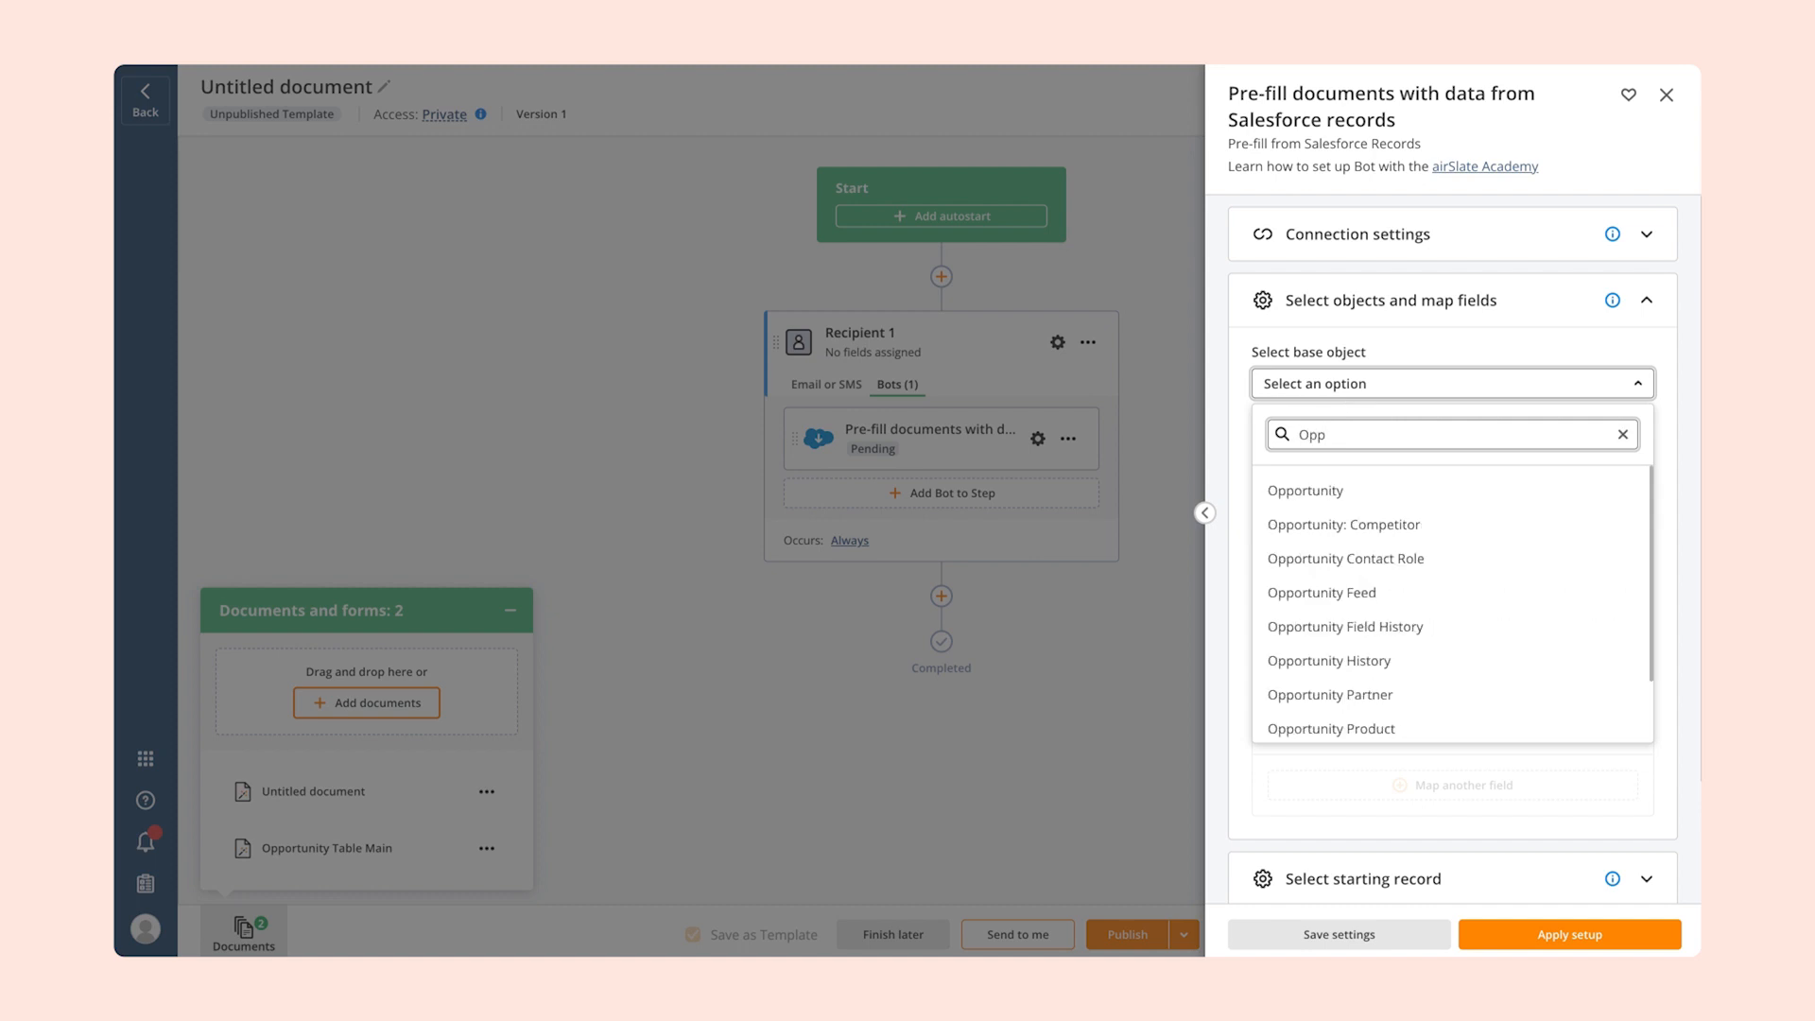
left_click(1341, 490)
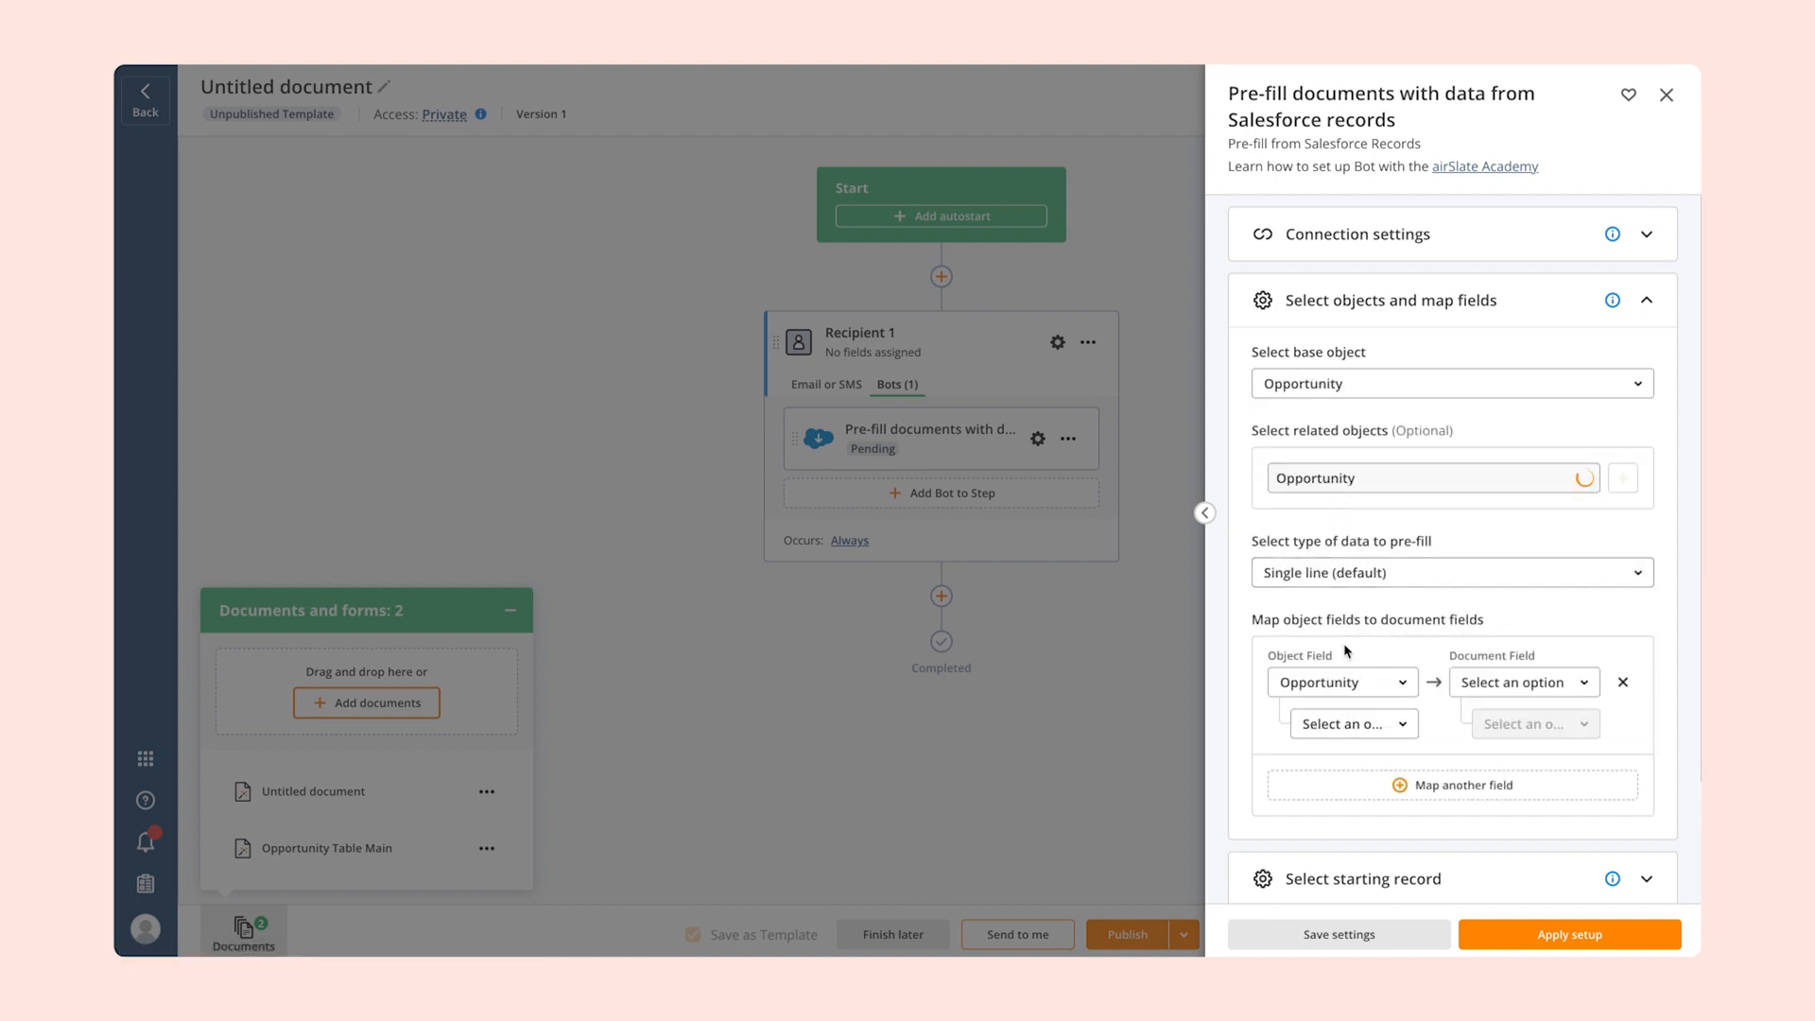
left_click(1352, 728)
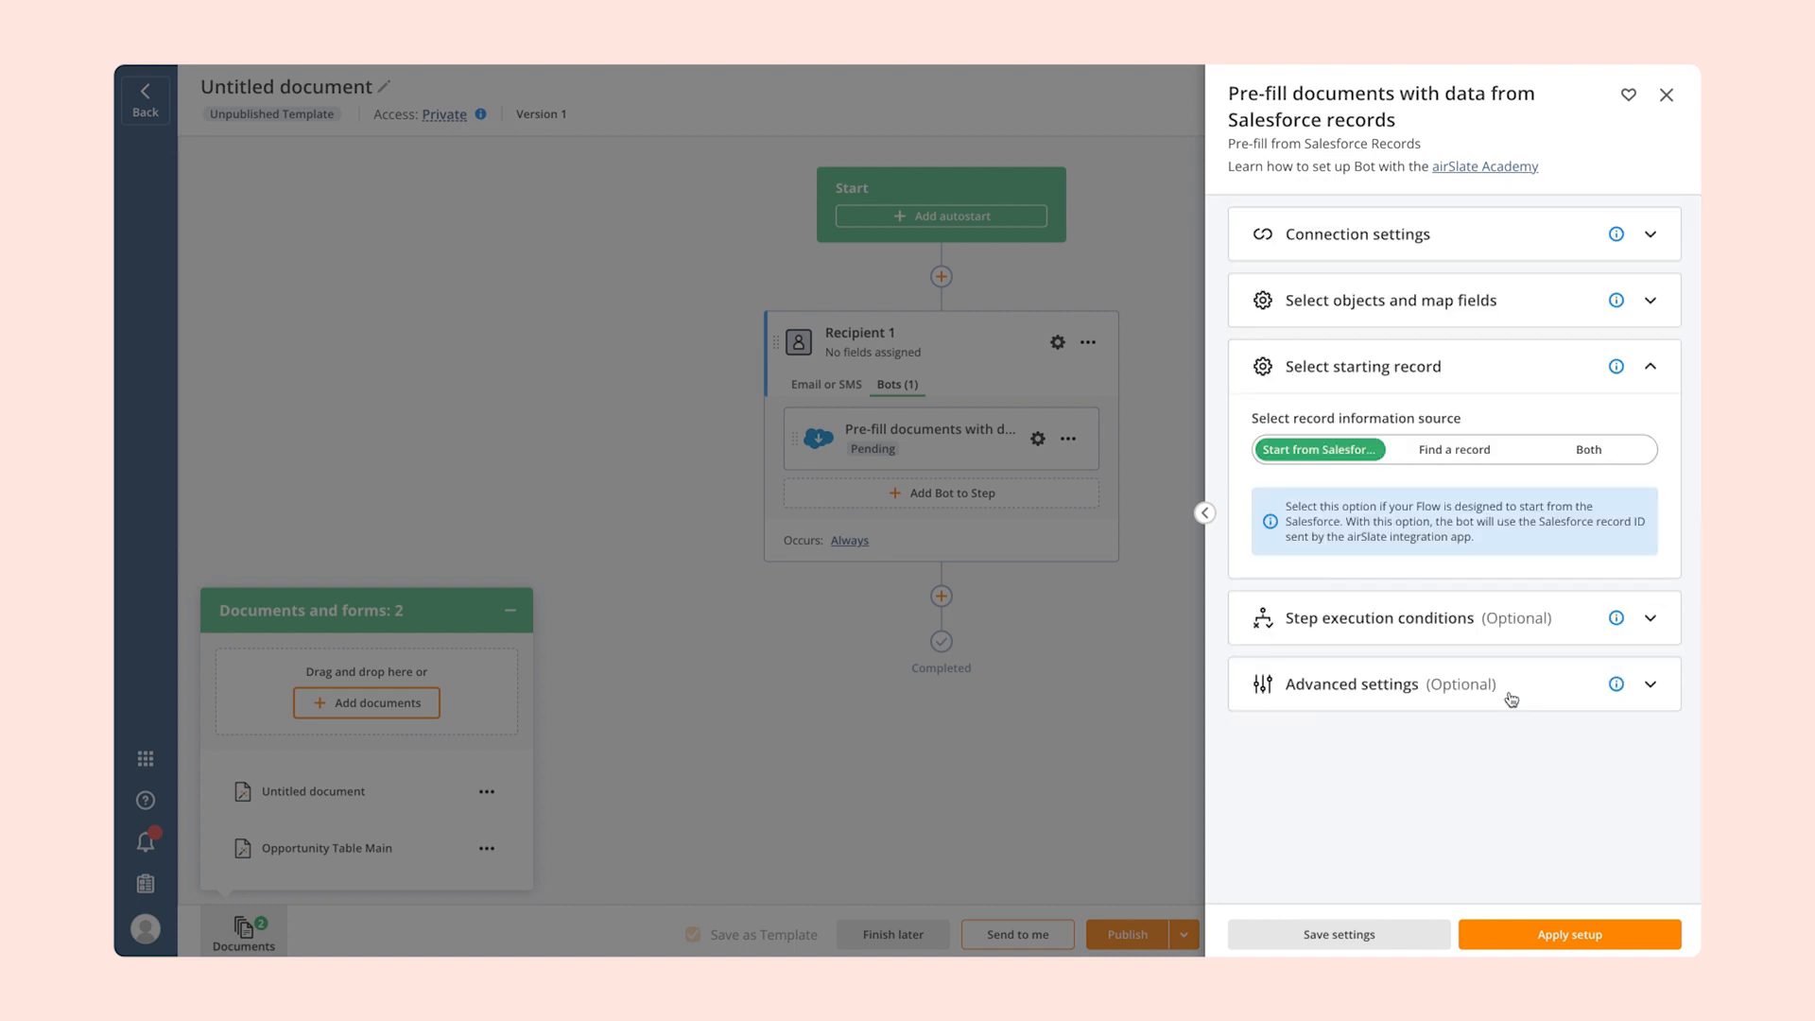
Try the Find a record and Both sources for the starting record, and return to Start from Salesforce
left_click(1464, 453)
left_click(1524, 459)
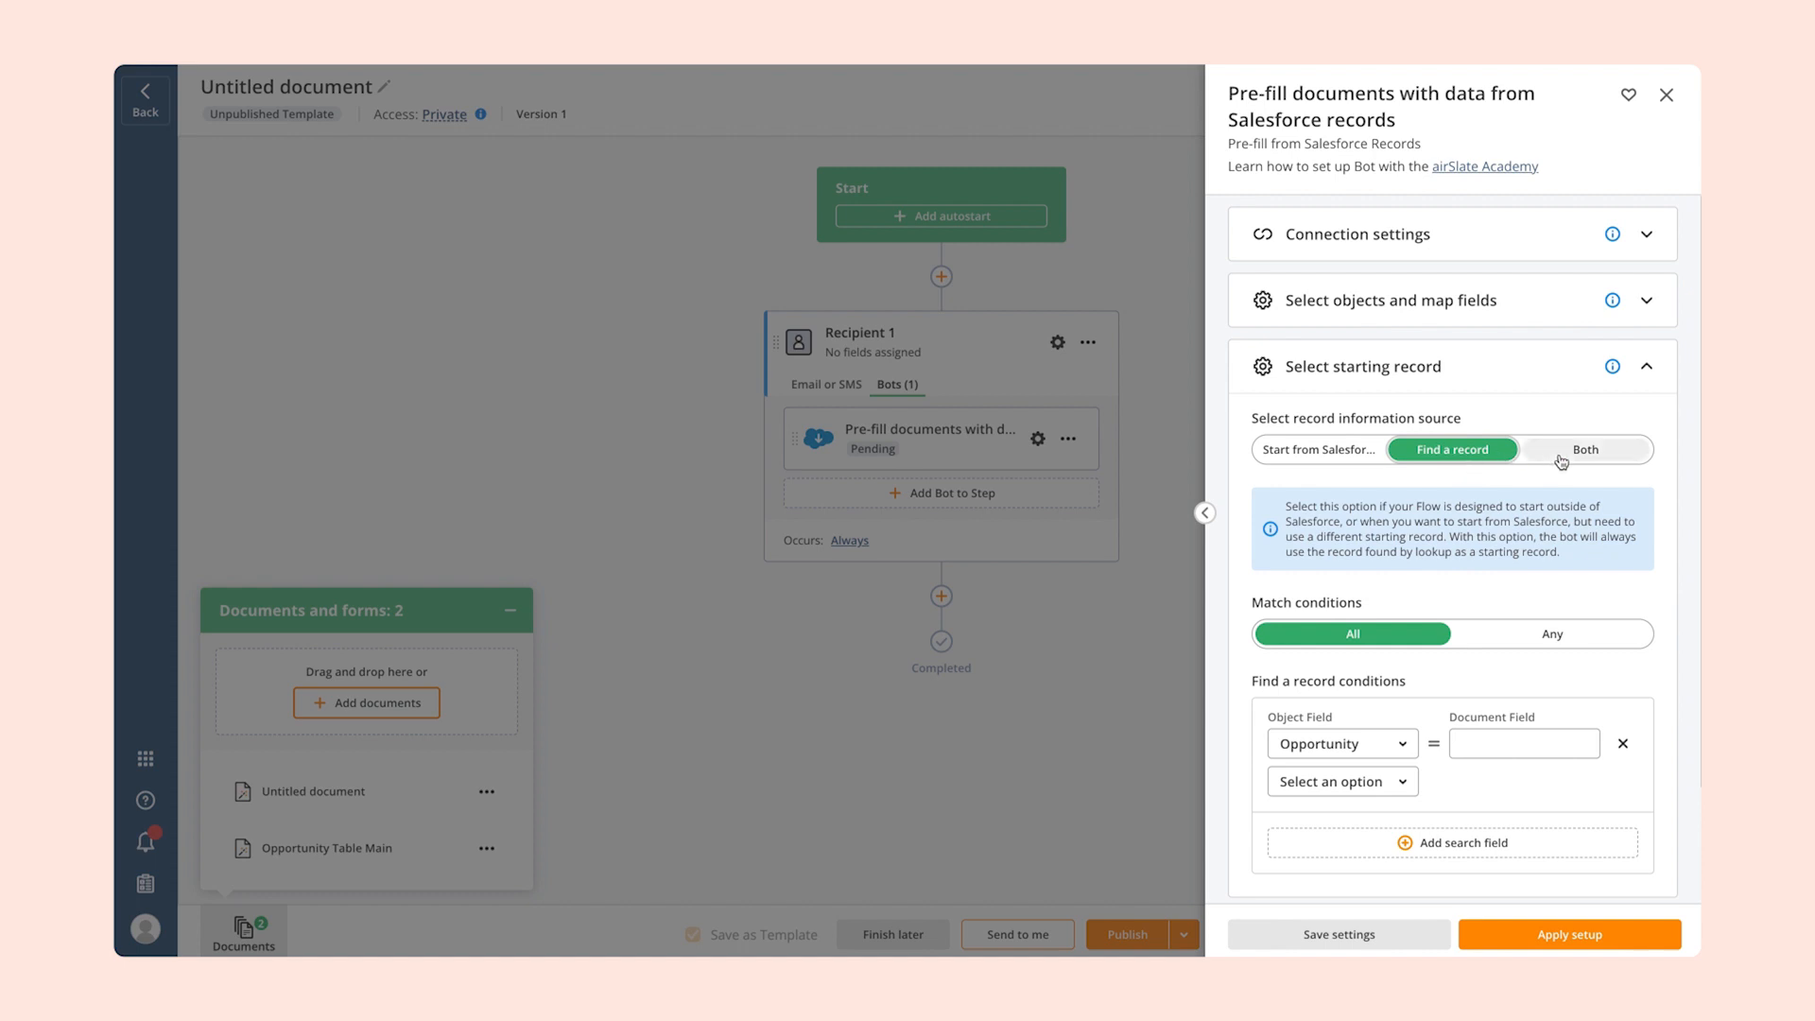
left_click(1373, 455)
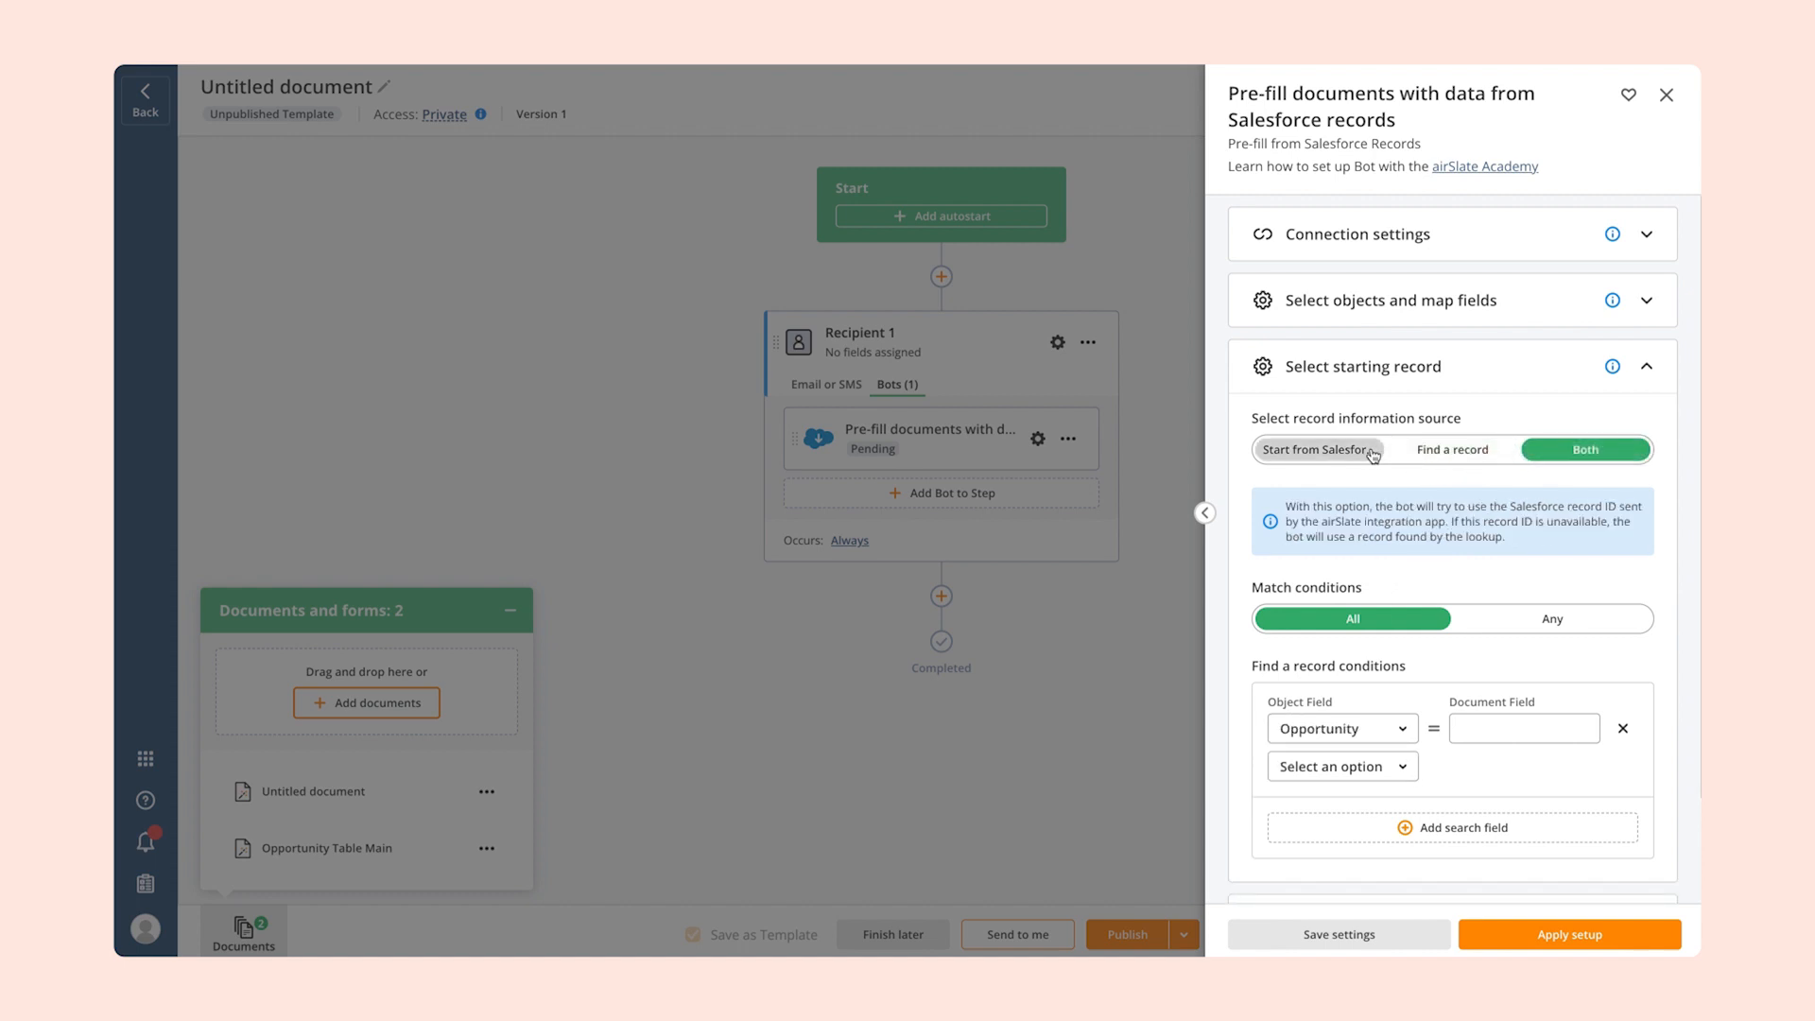
Choose When the Flow as the Bot's step execution condition and apply the setup
left_click(1440, 616)
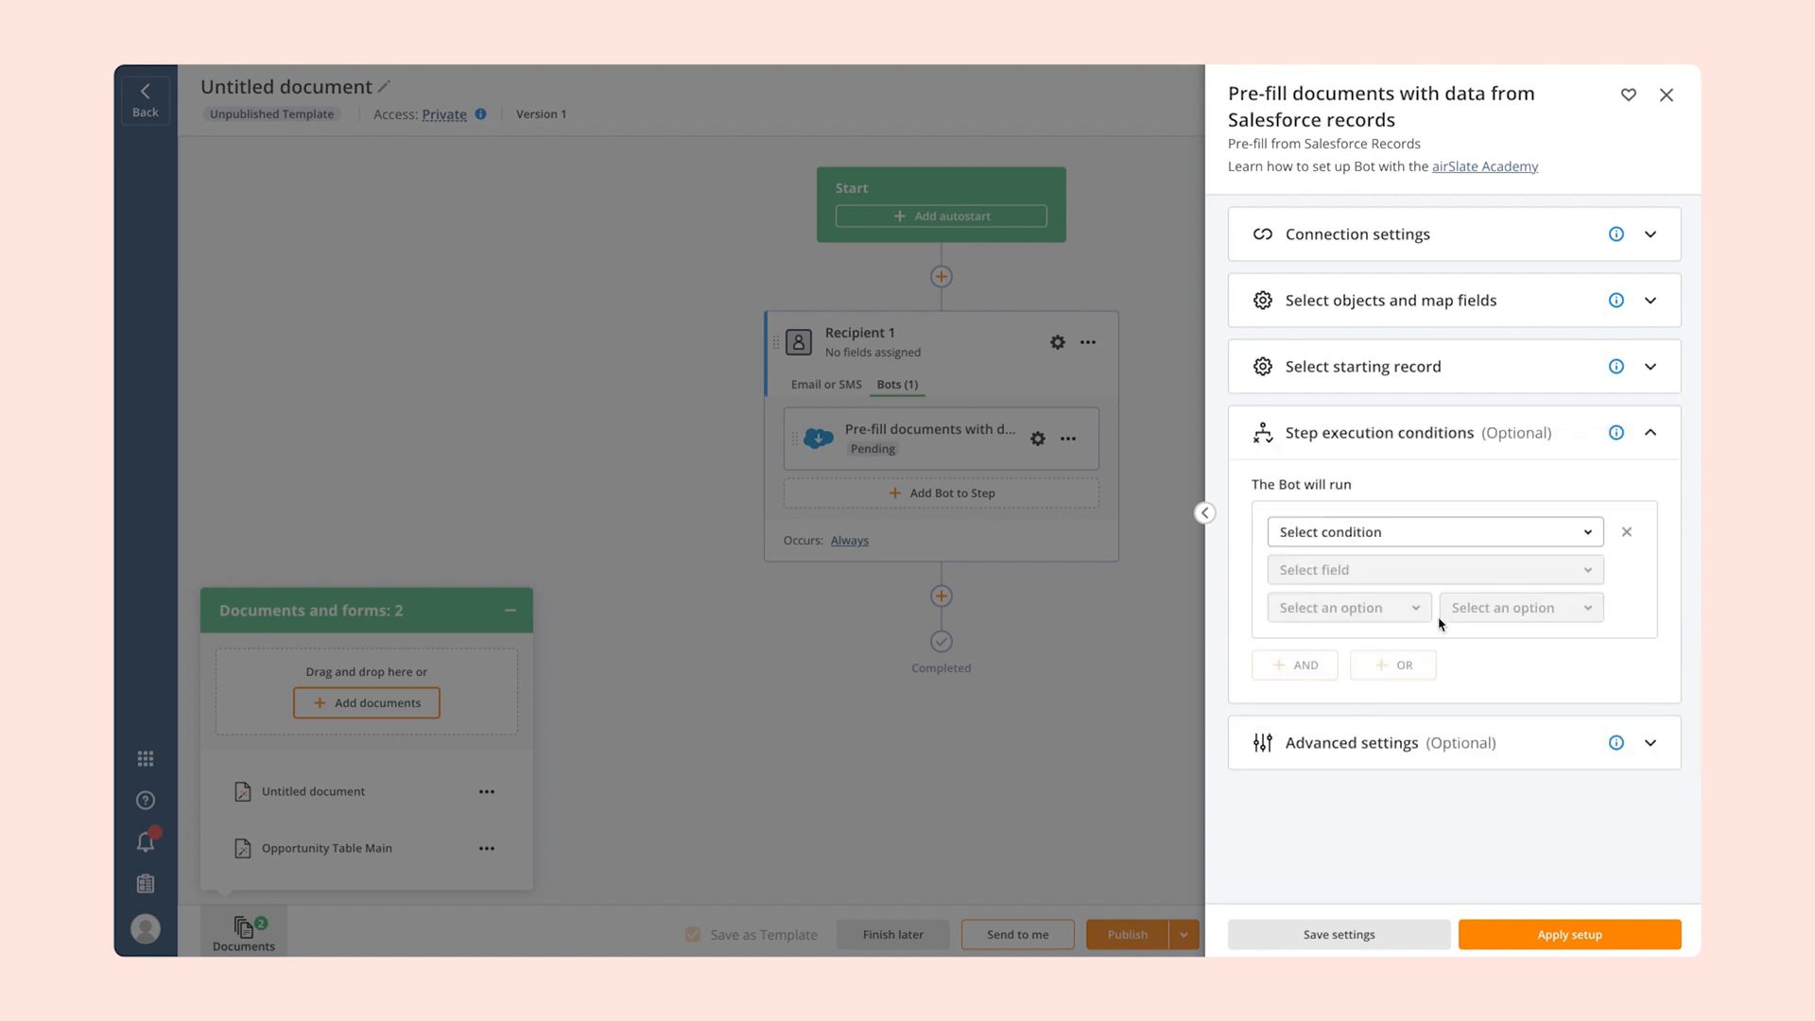
left_click(1418, 532)
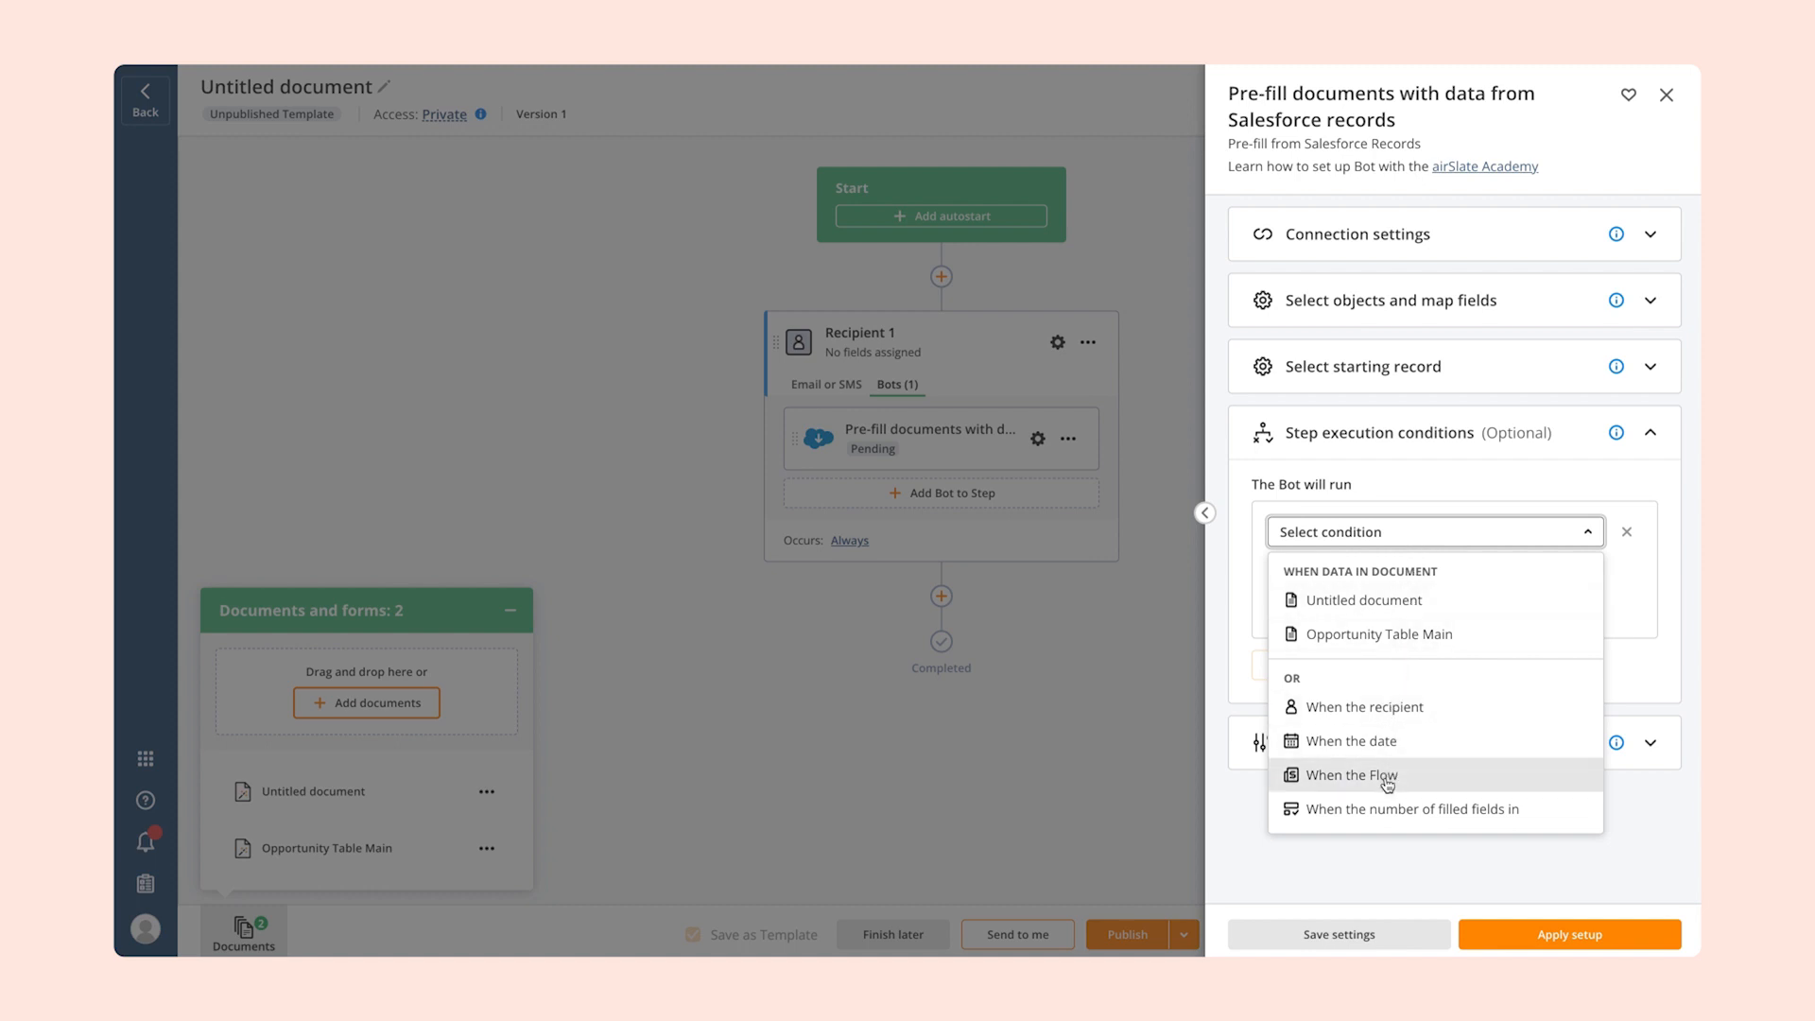
left_click(1352, 774)
left_click(1527, 935)
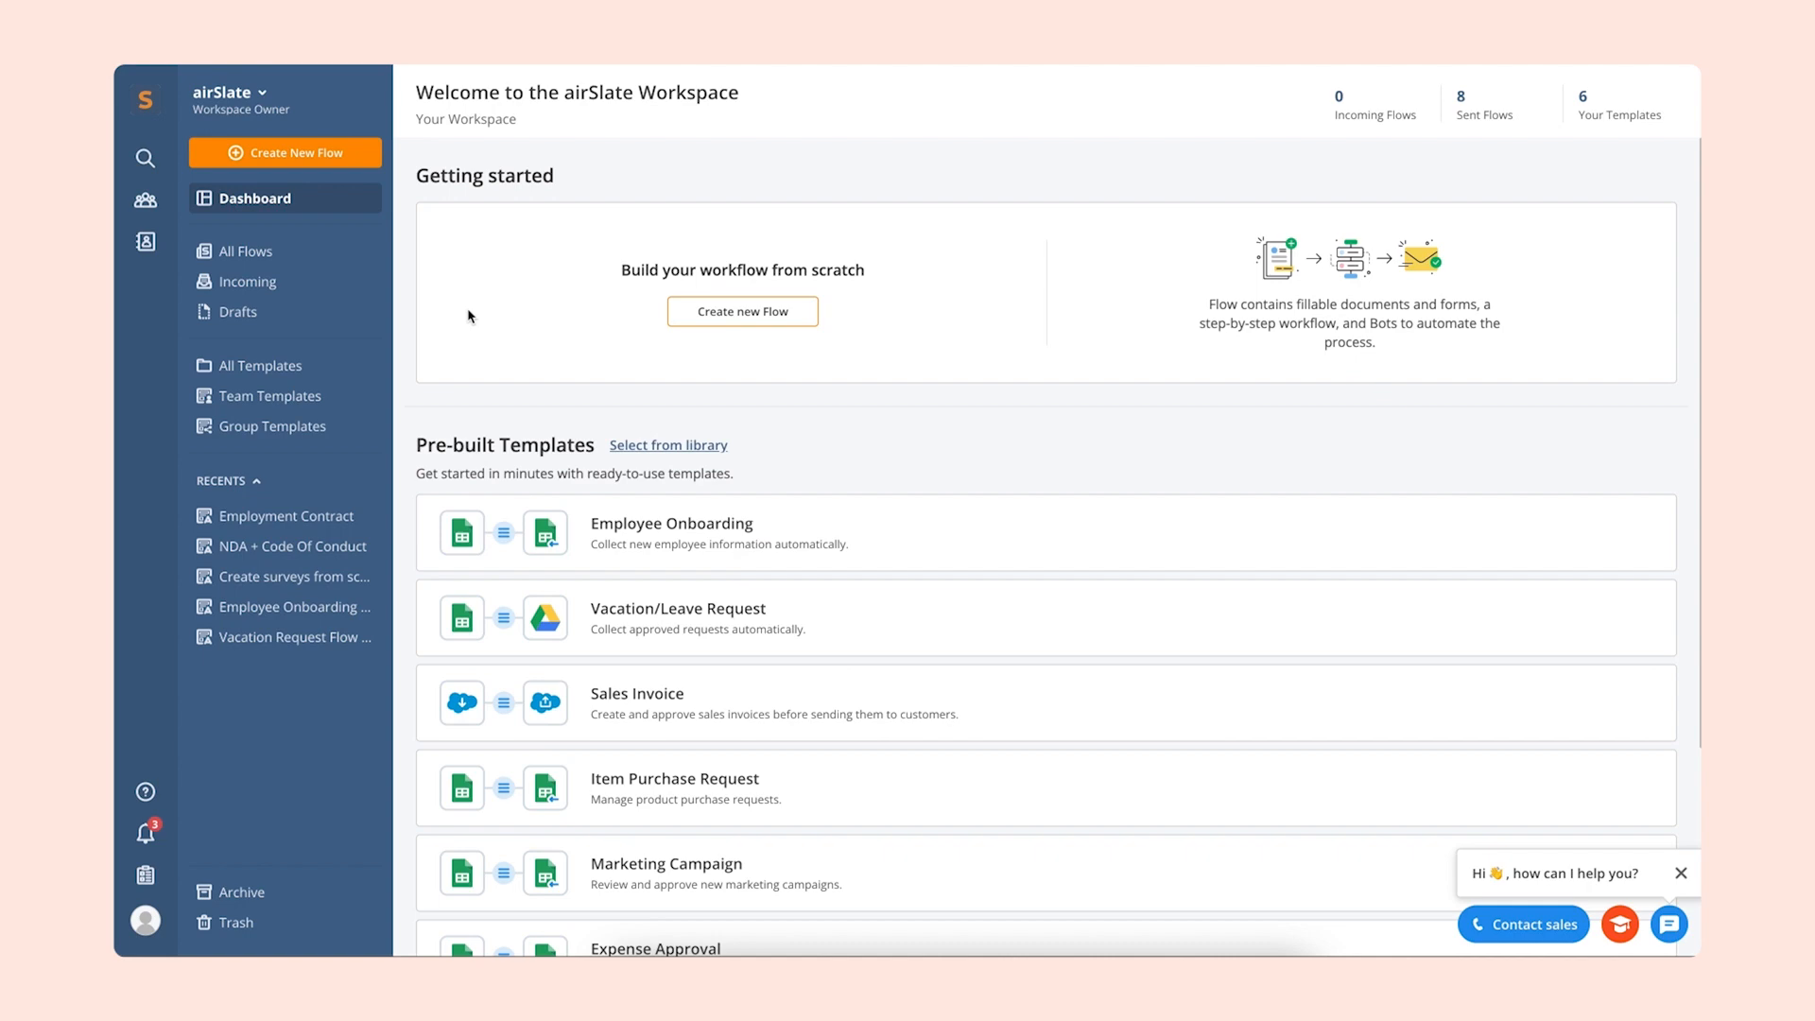
Browse the pre-built template library through its categories and the Most Popular, Construction and Contract management Flows
left_click(696, 450)
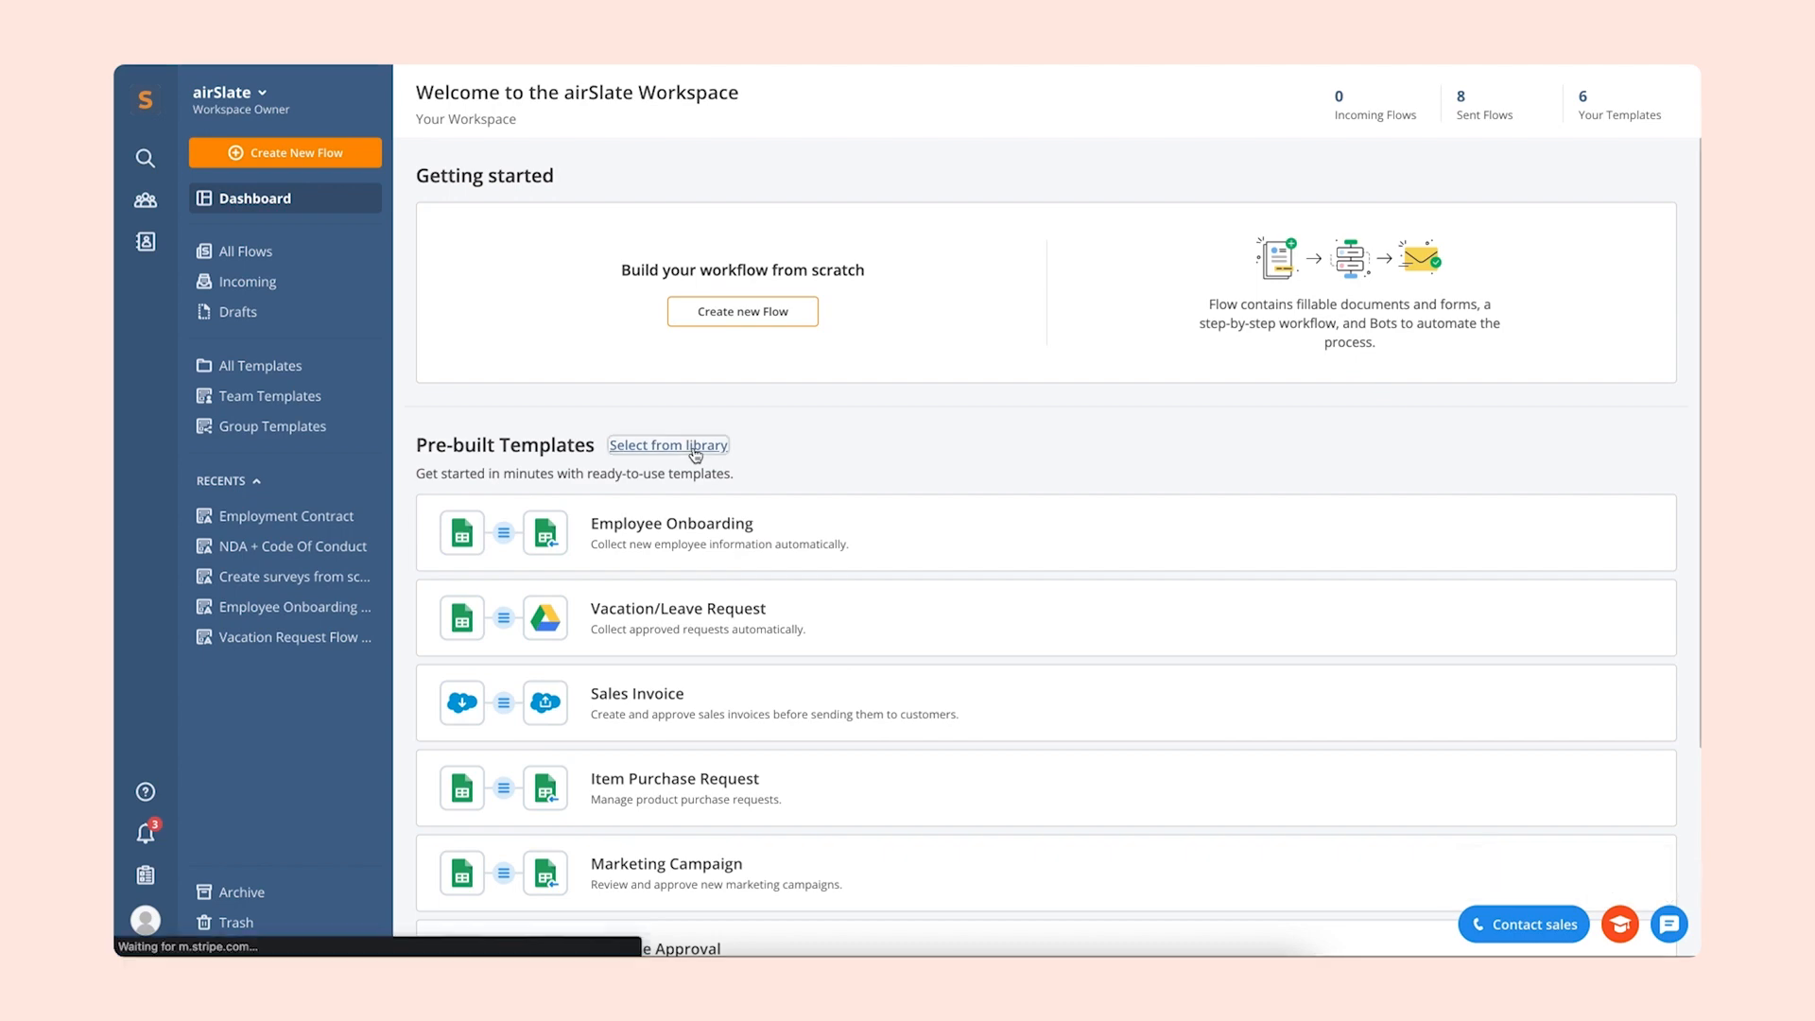
scroll(503, 654, "down", 6)
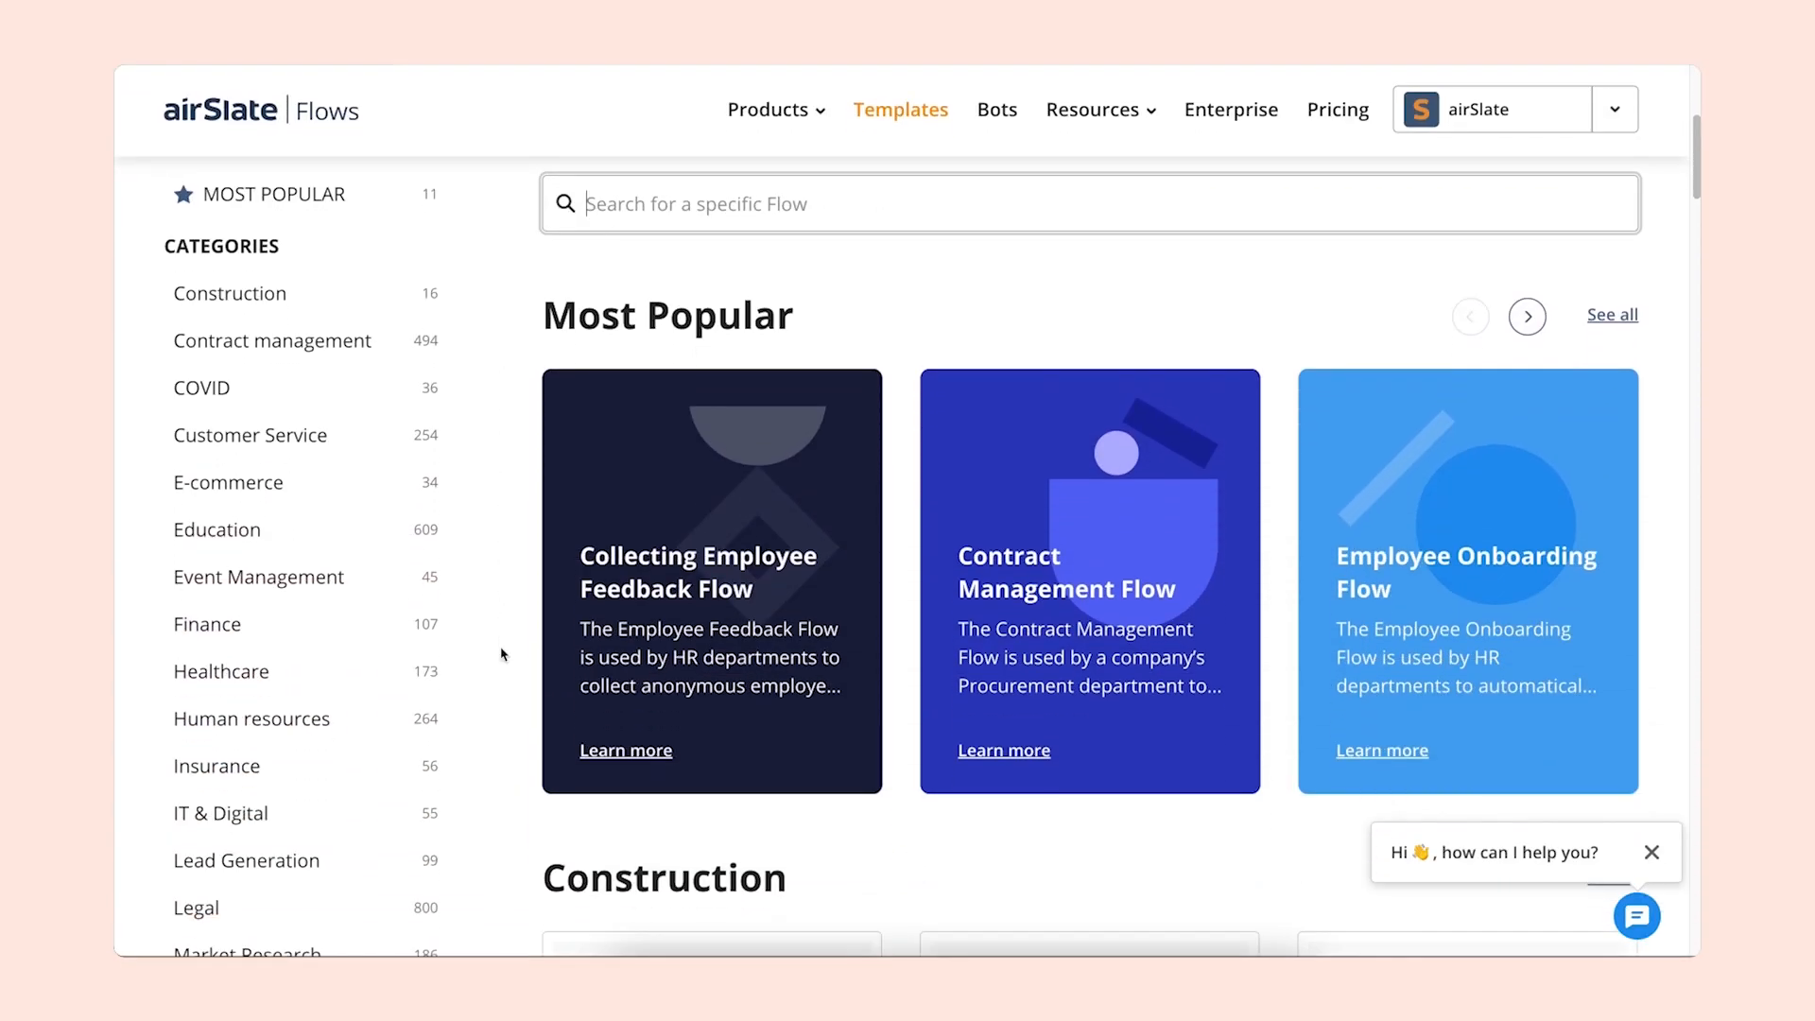
scroll(503, 654, "down", 7)
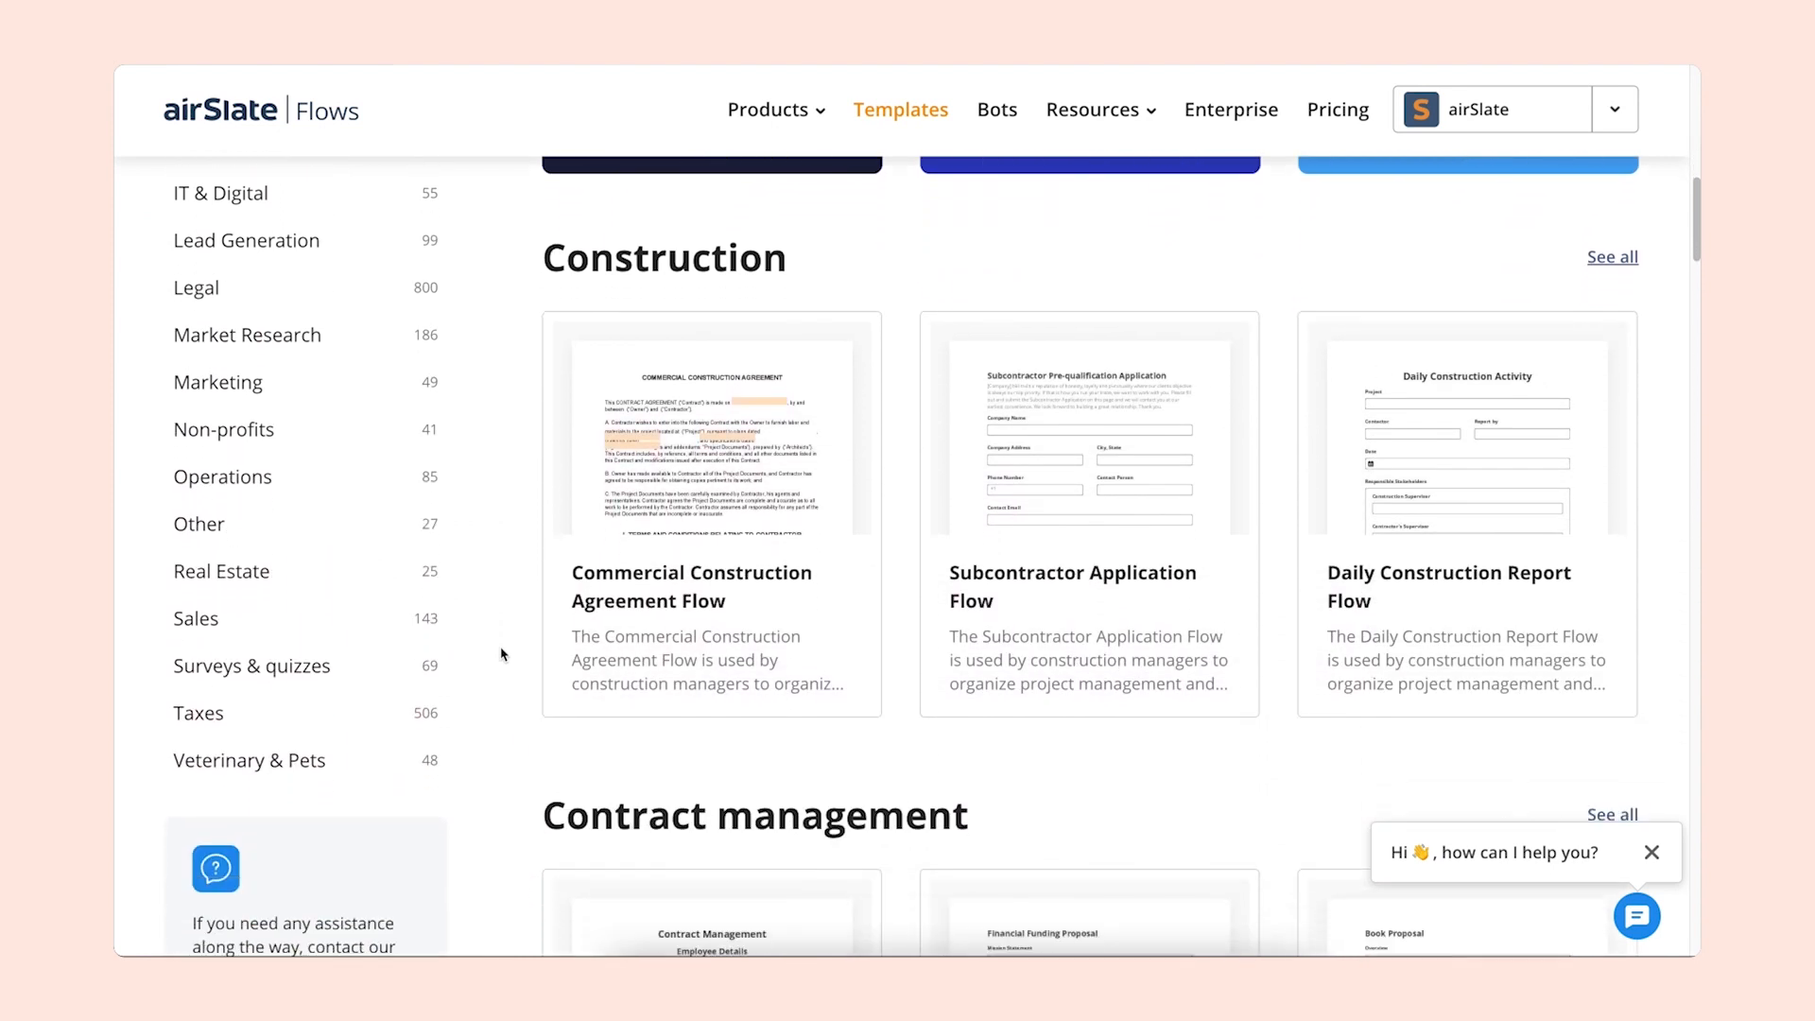
scroll(503, 654, "down", 4)
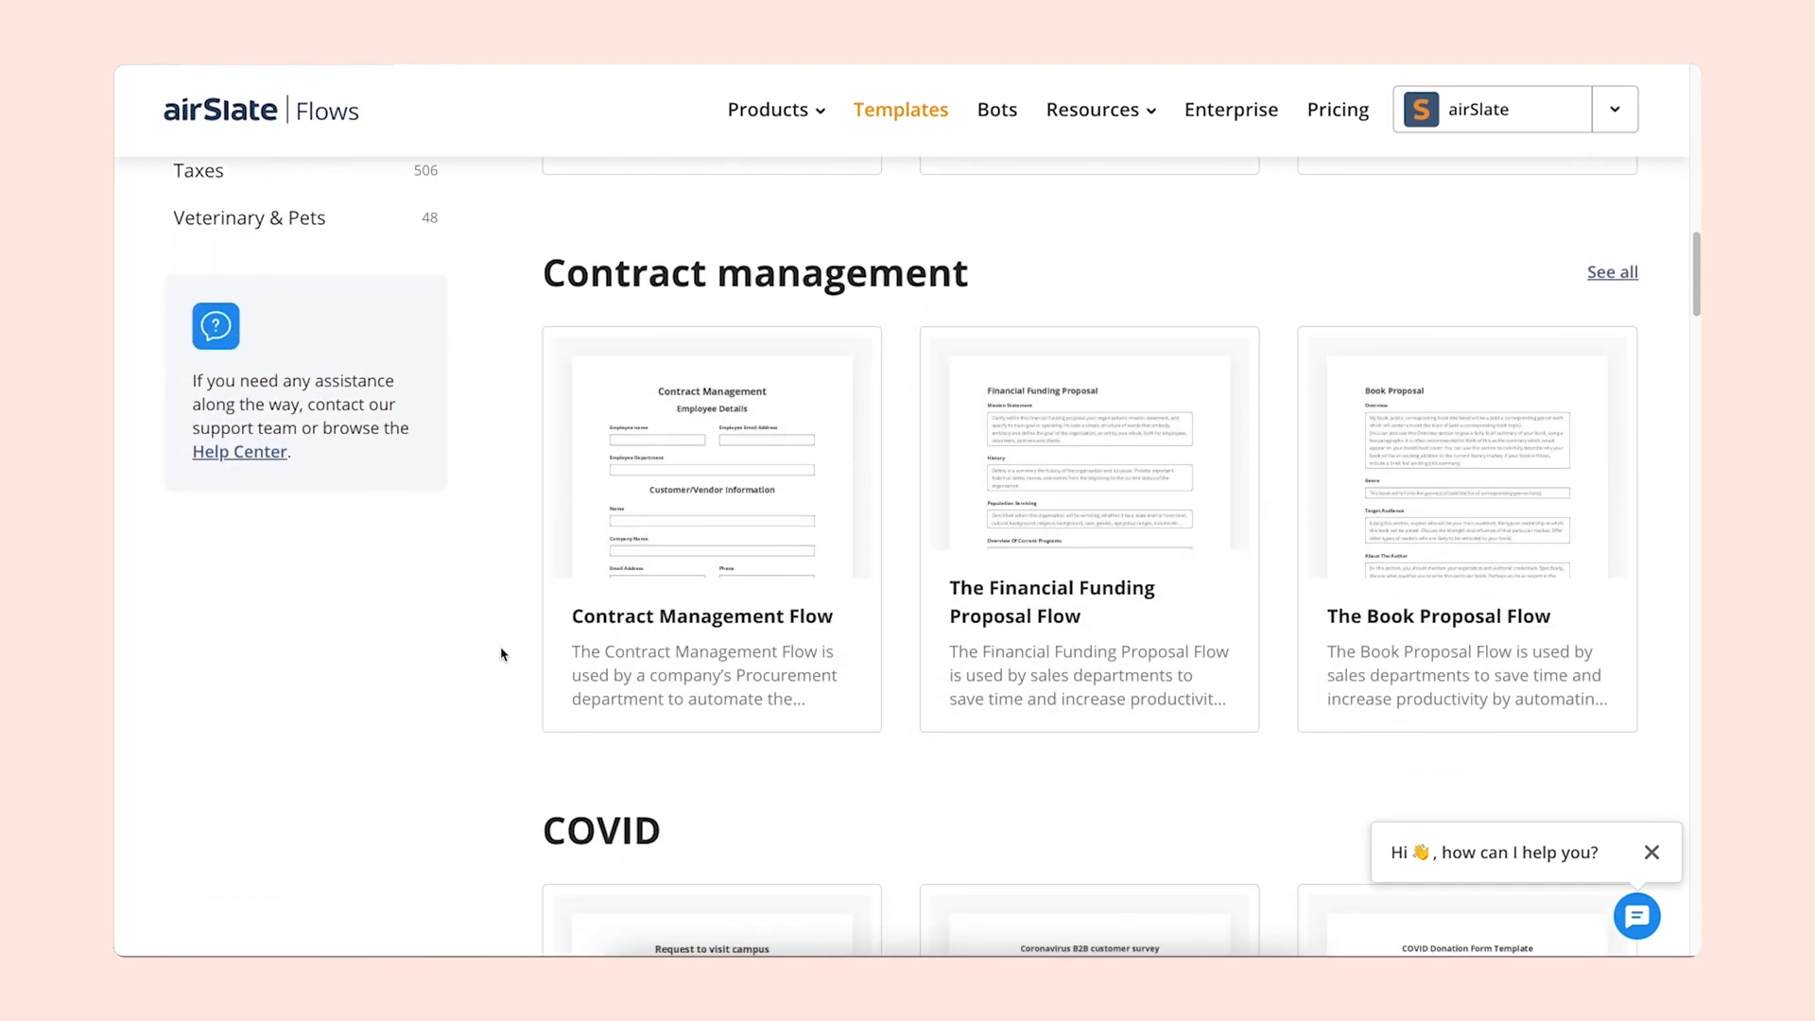
mouse_move(610, 626)
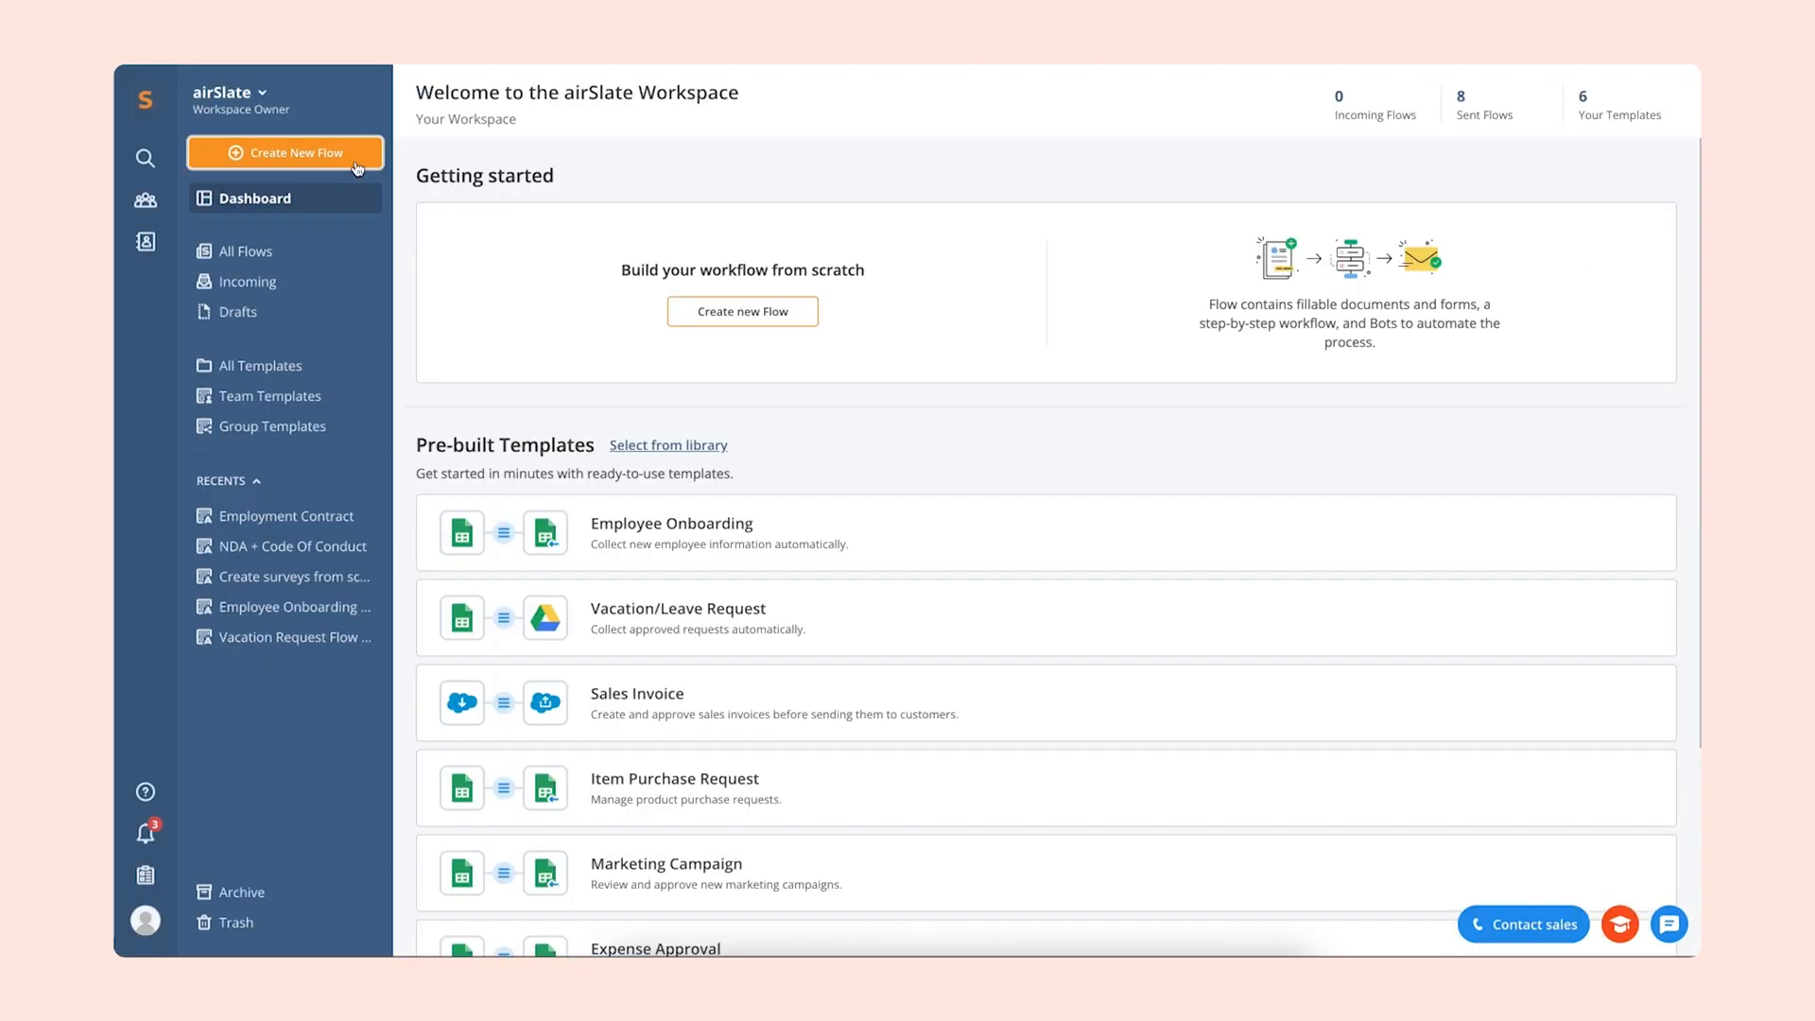
Create a new Flow and upload the Employment Contract document to it
left_click(355, 159)
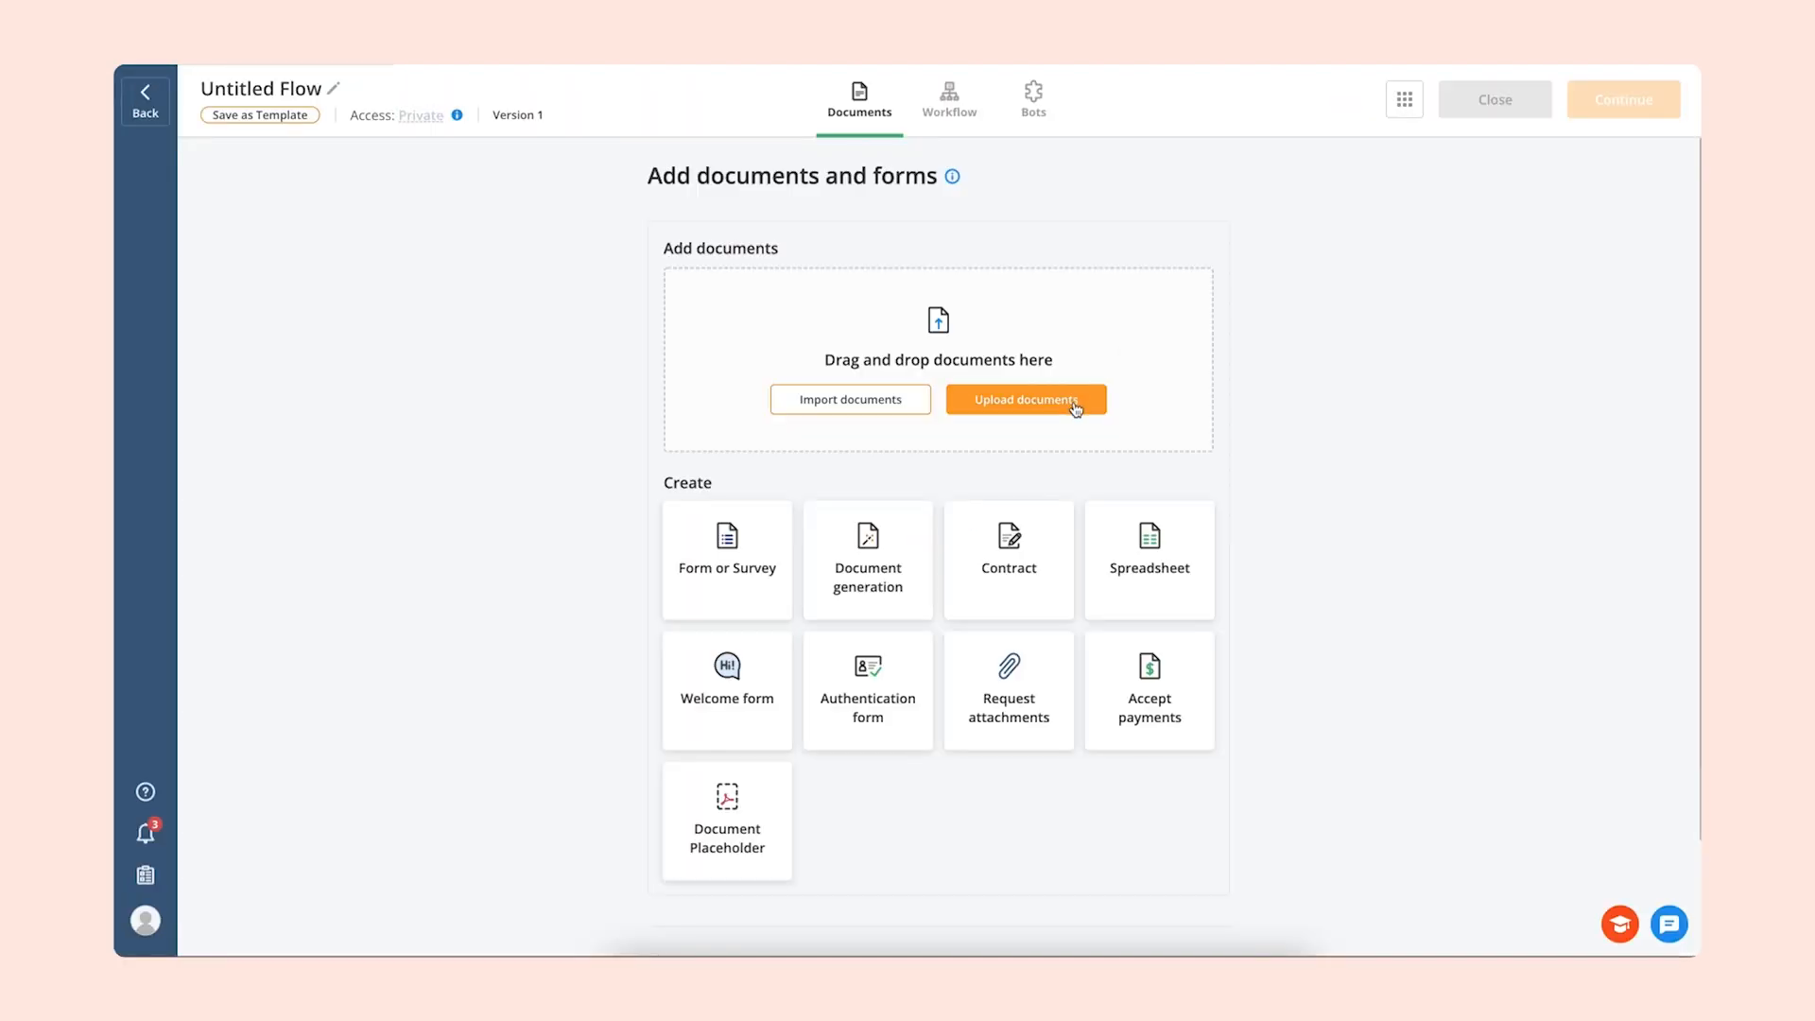
left_click(1075, 408)
double_click(843, 412)
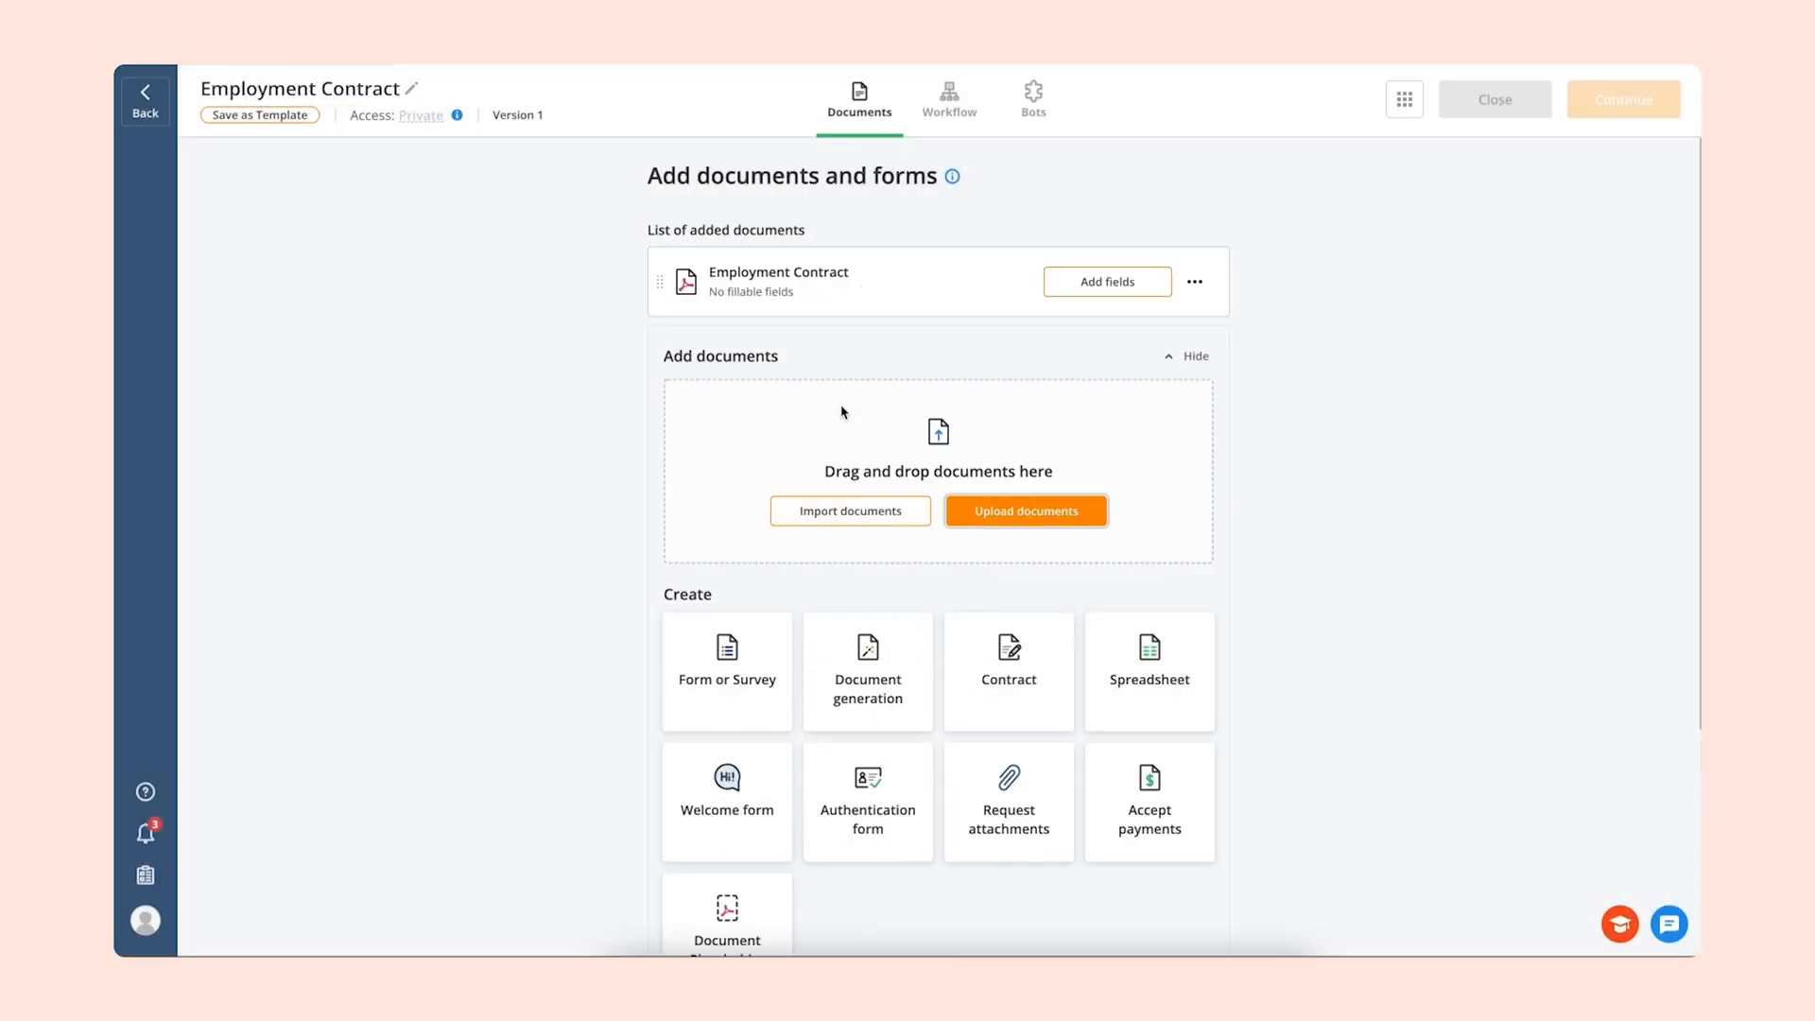
Open the Employment Contract for adding fields and fit a text field into the Email box
left_click(1059, 284)
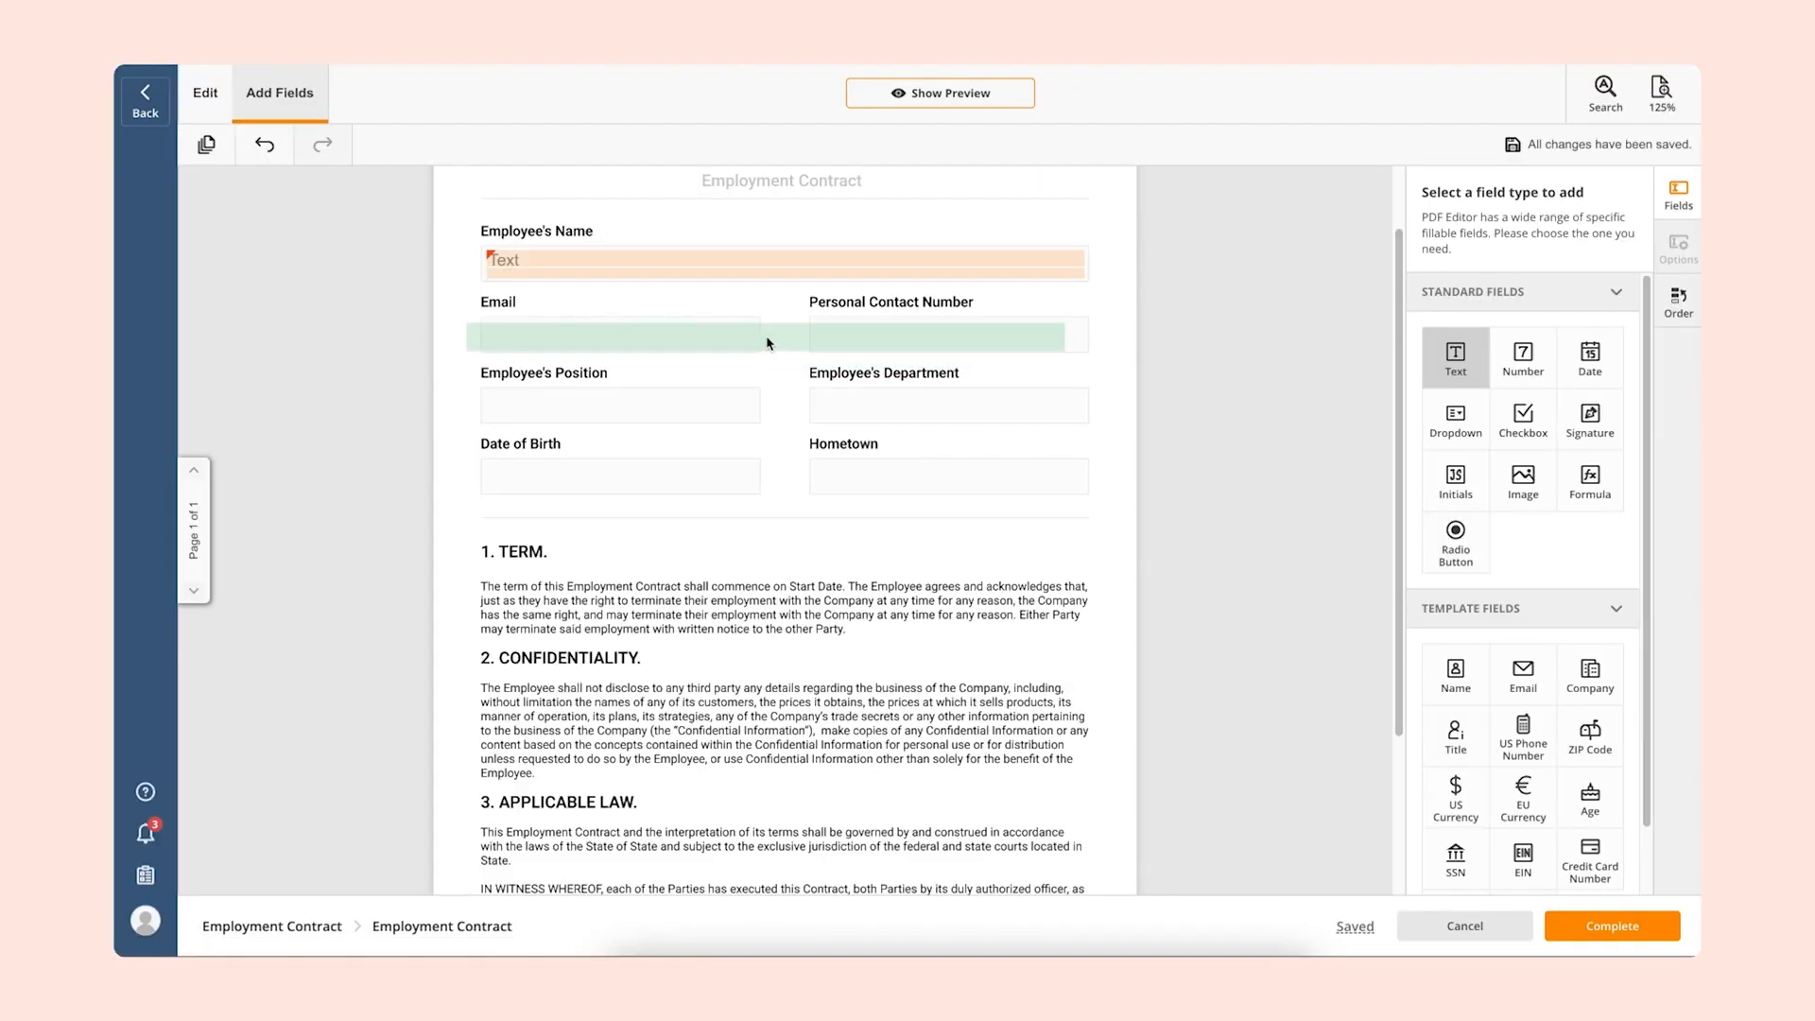
left_click(1028, 342)
left_click_drag(1085, 335, 755, 331)
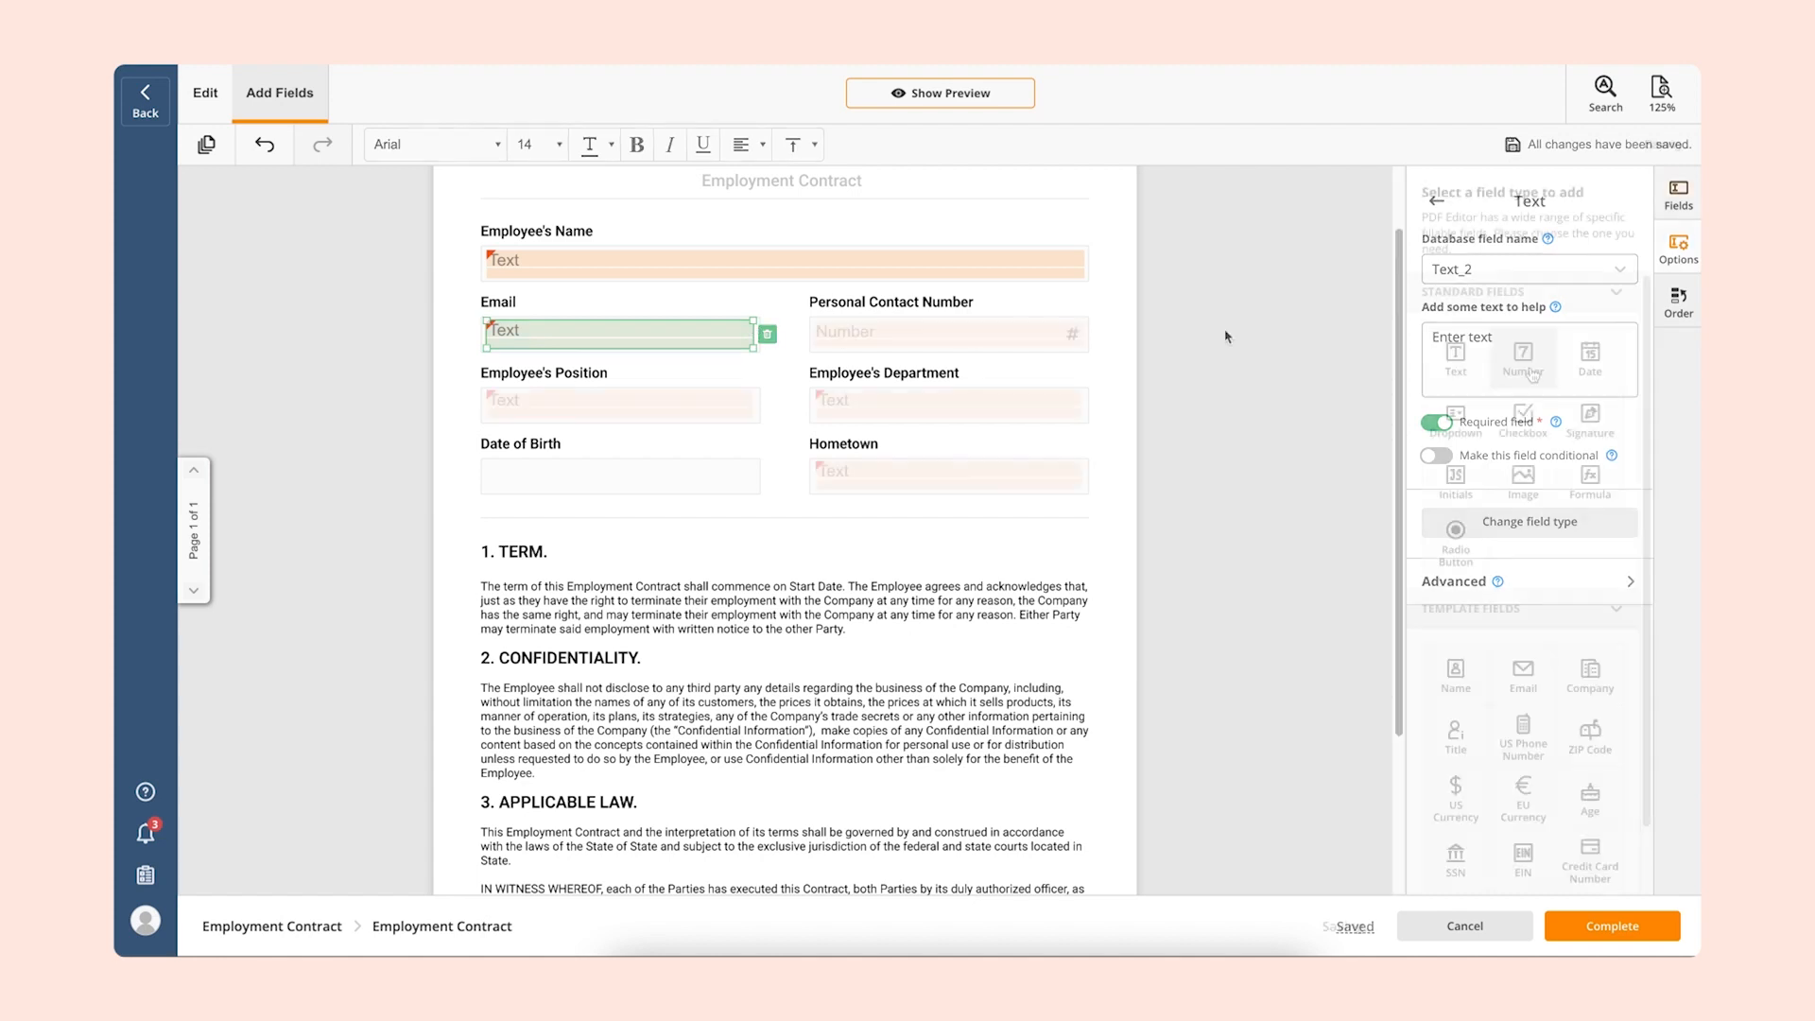
Add a date field under Date of Birth and widen it to fill the box
left_click(1588, 361)
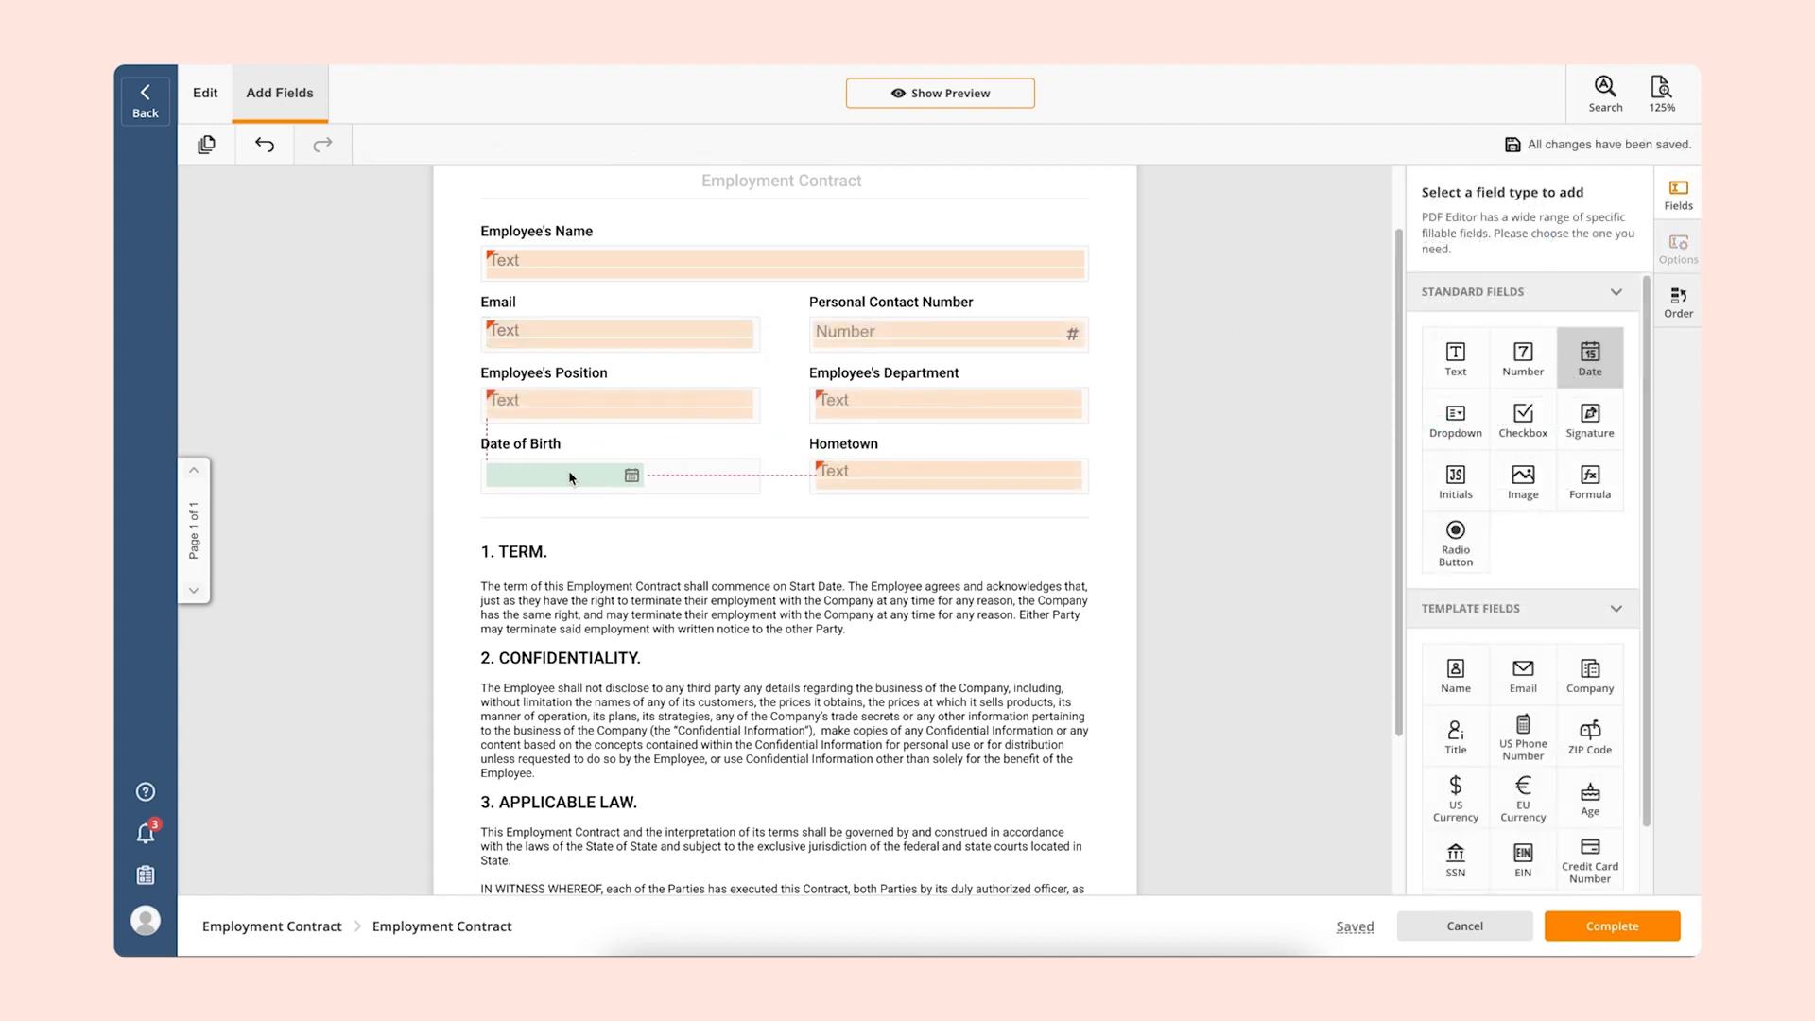
left_click(570, 476)
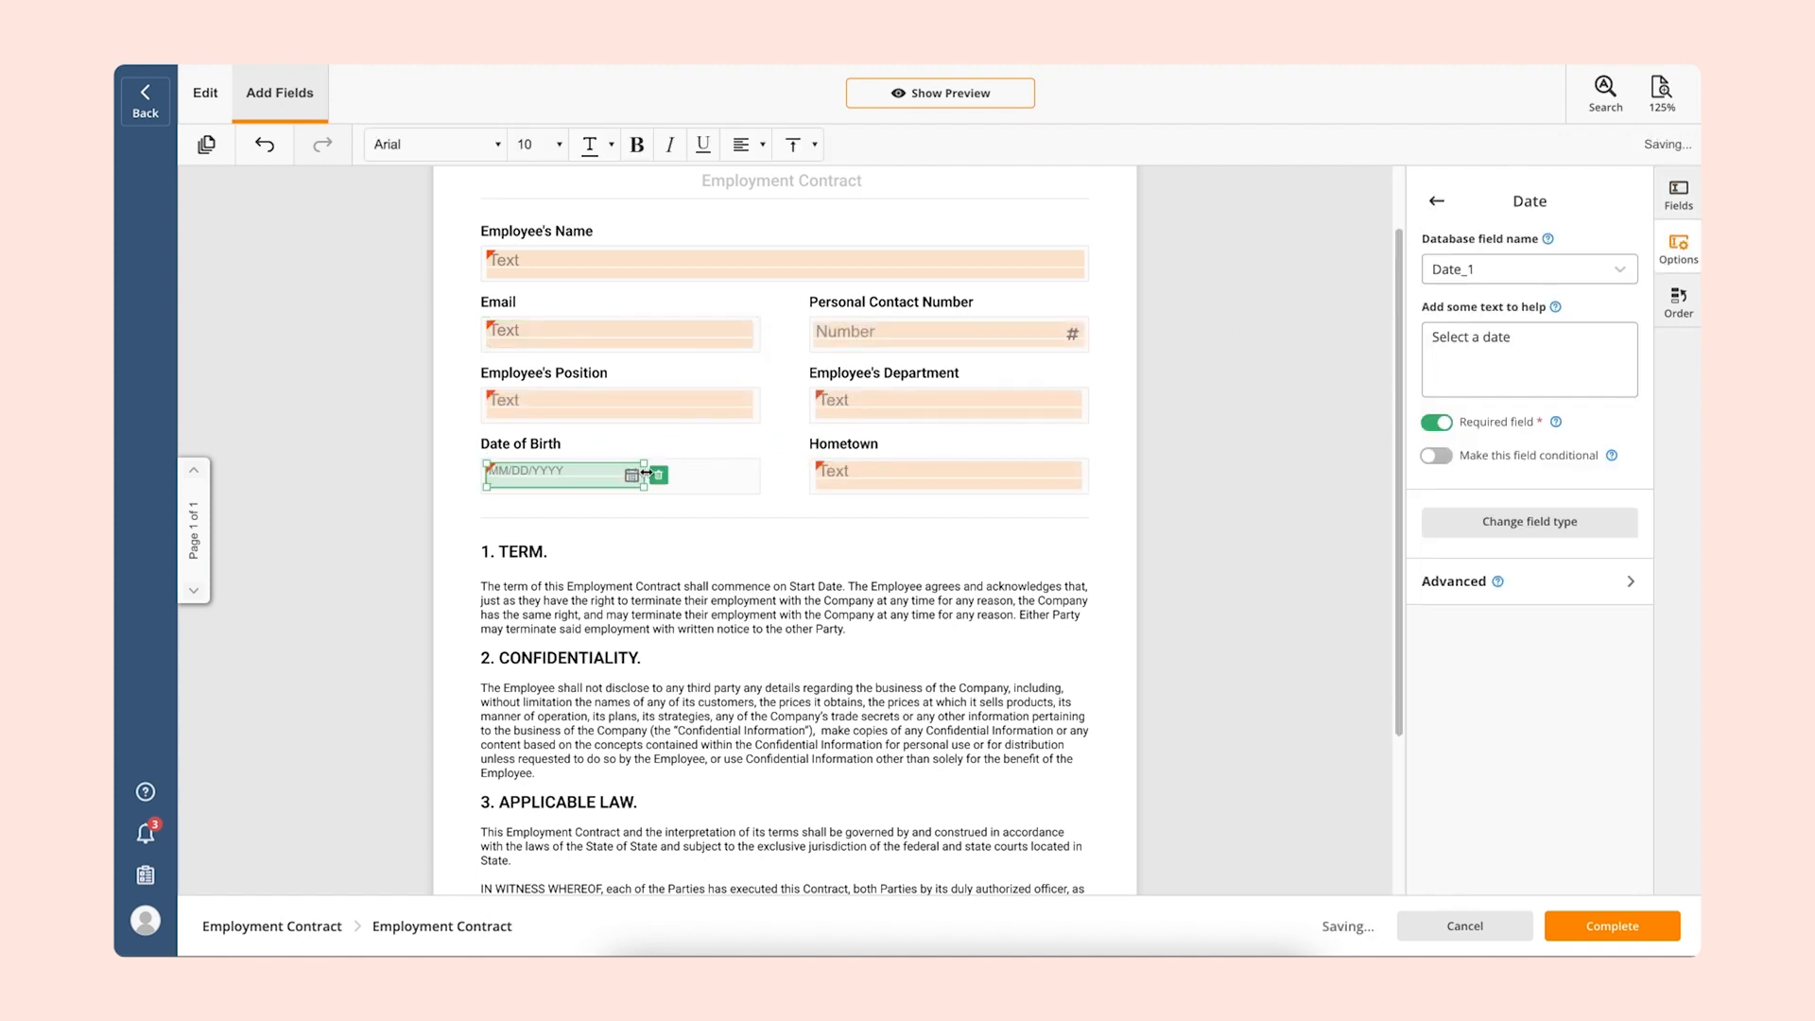
left_click_drag(645, 476, 754, 476)
left_click(851, 543)
Add a signature field beside the Employee's Signature label at the end of the contract
scroll(850, 538, "down", 3)
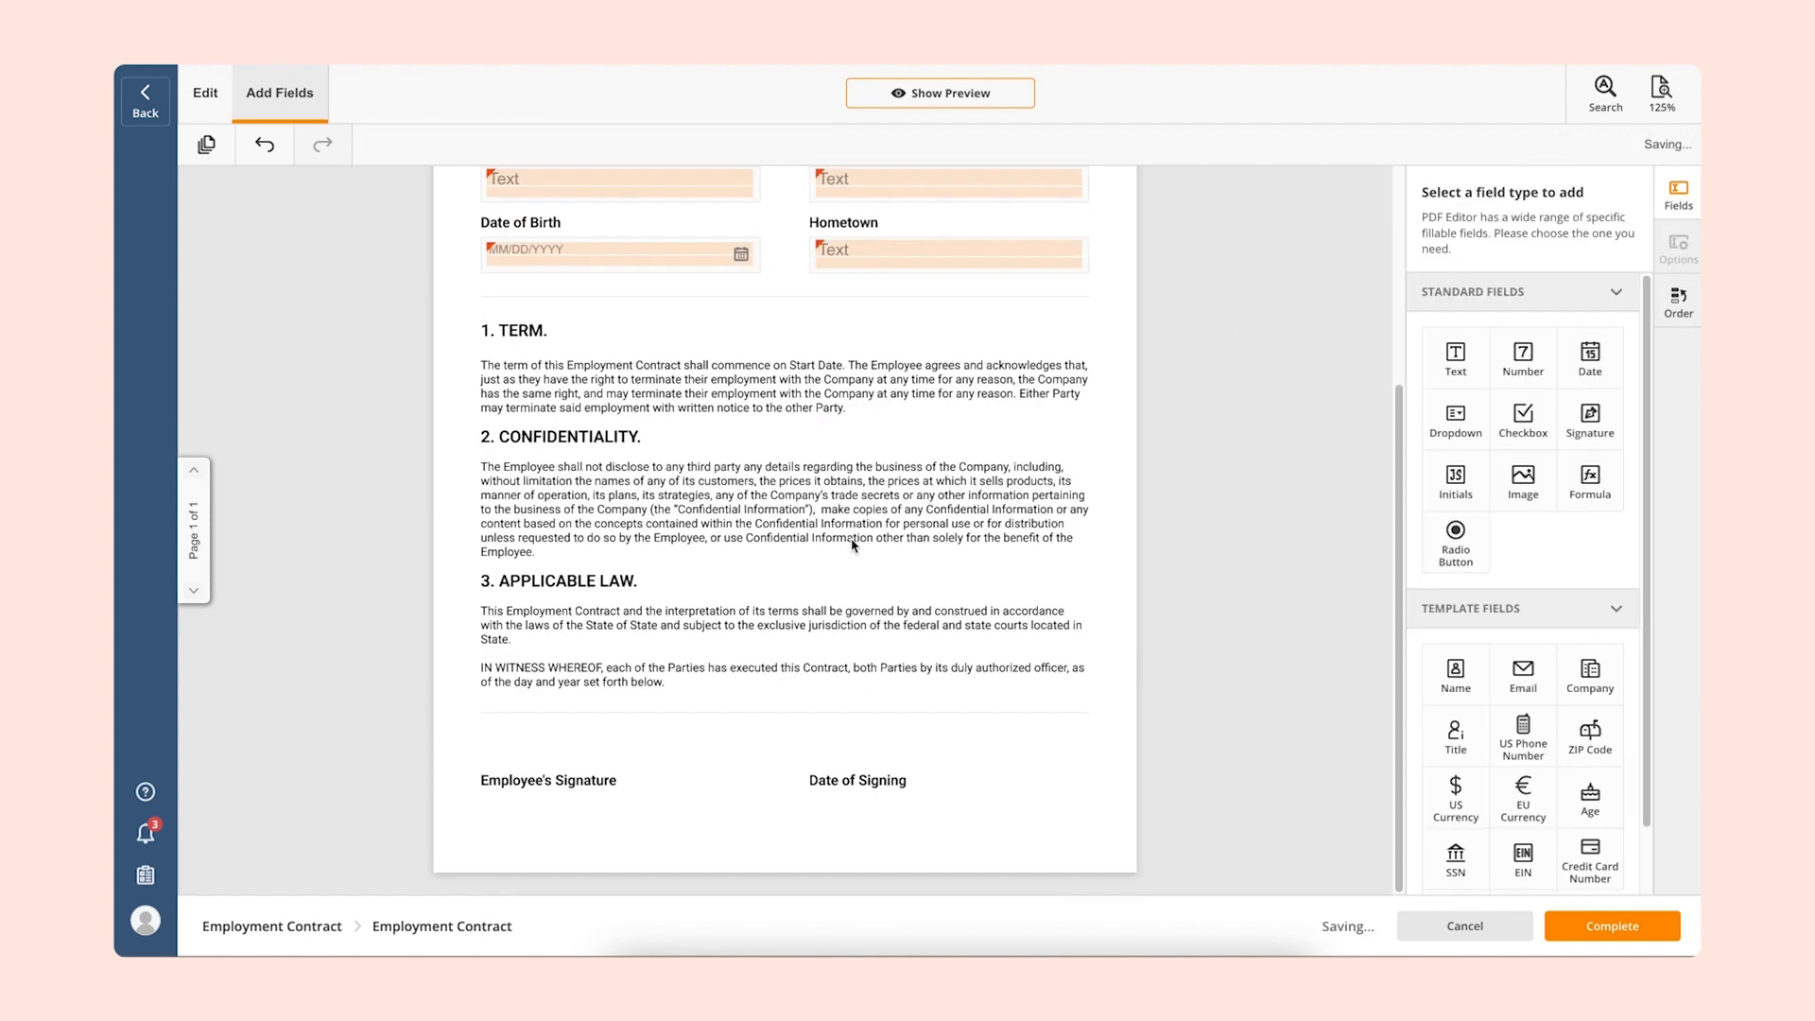
left_click(1590, 421)
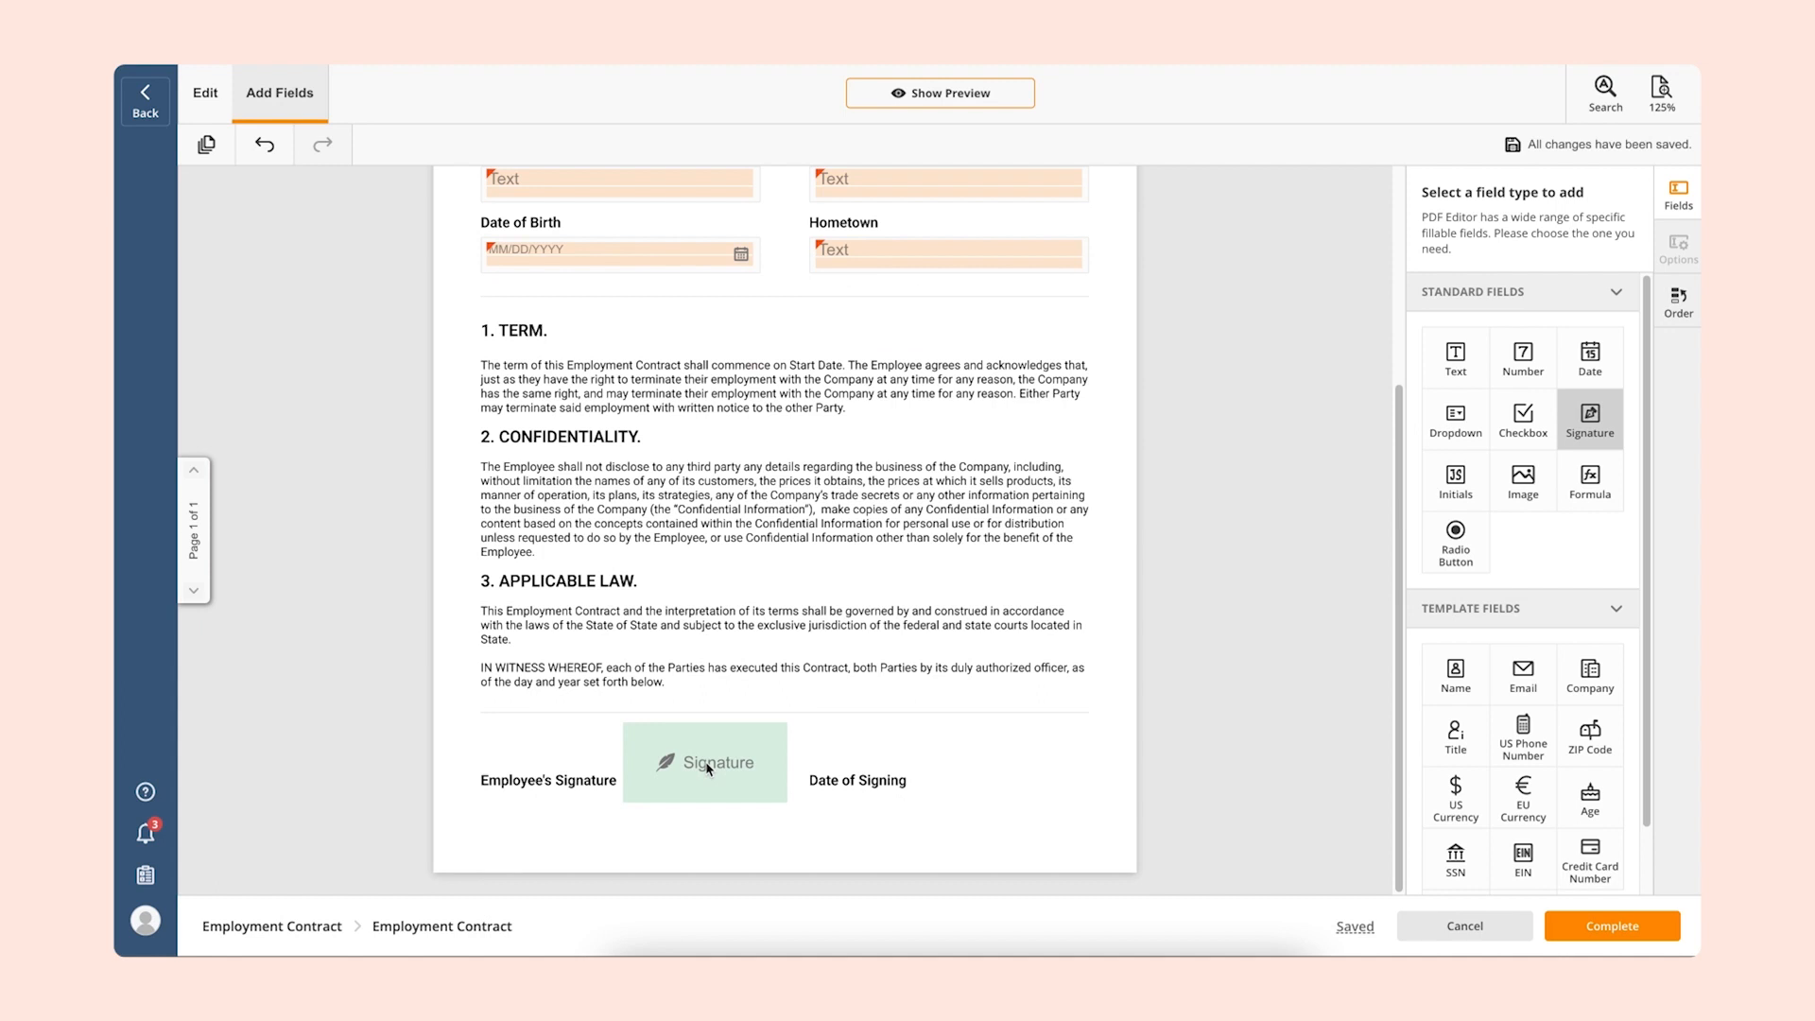
left_click(705, 763)
Add a date field beside the Date of Signing label and resize it to fit within the page
left_click(1590, 373)
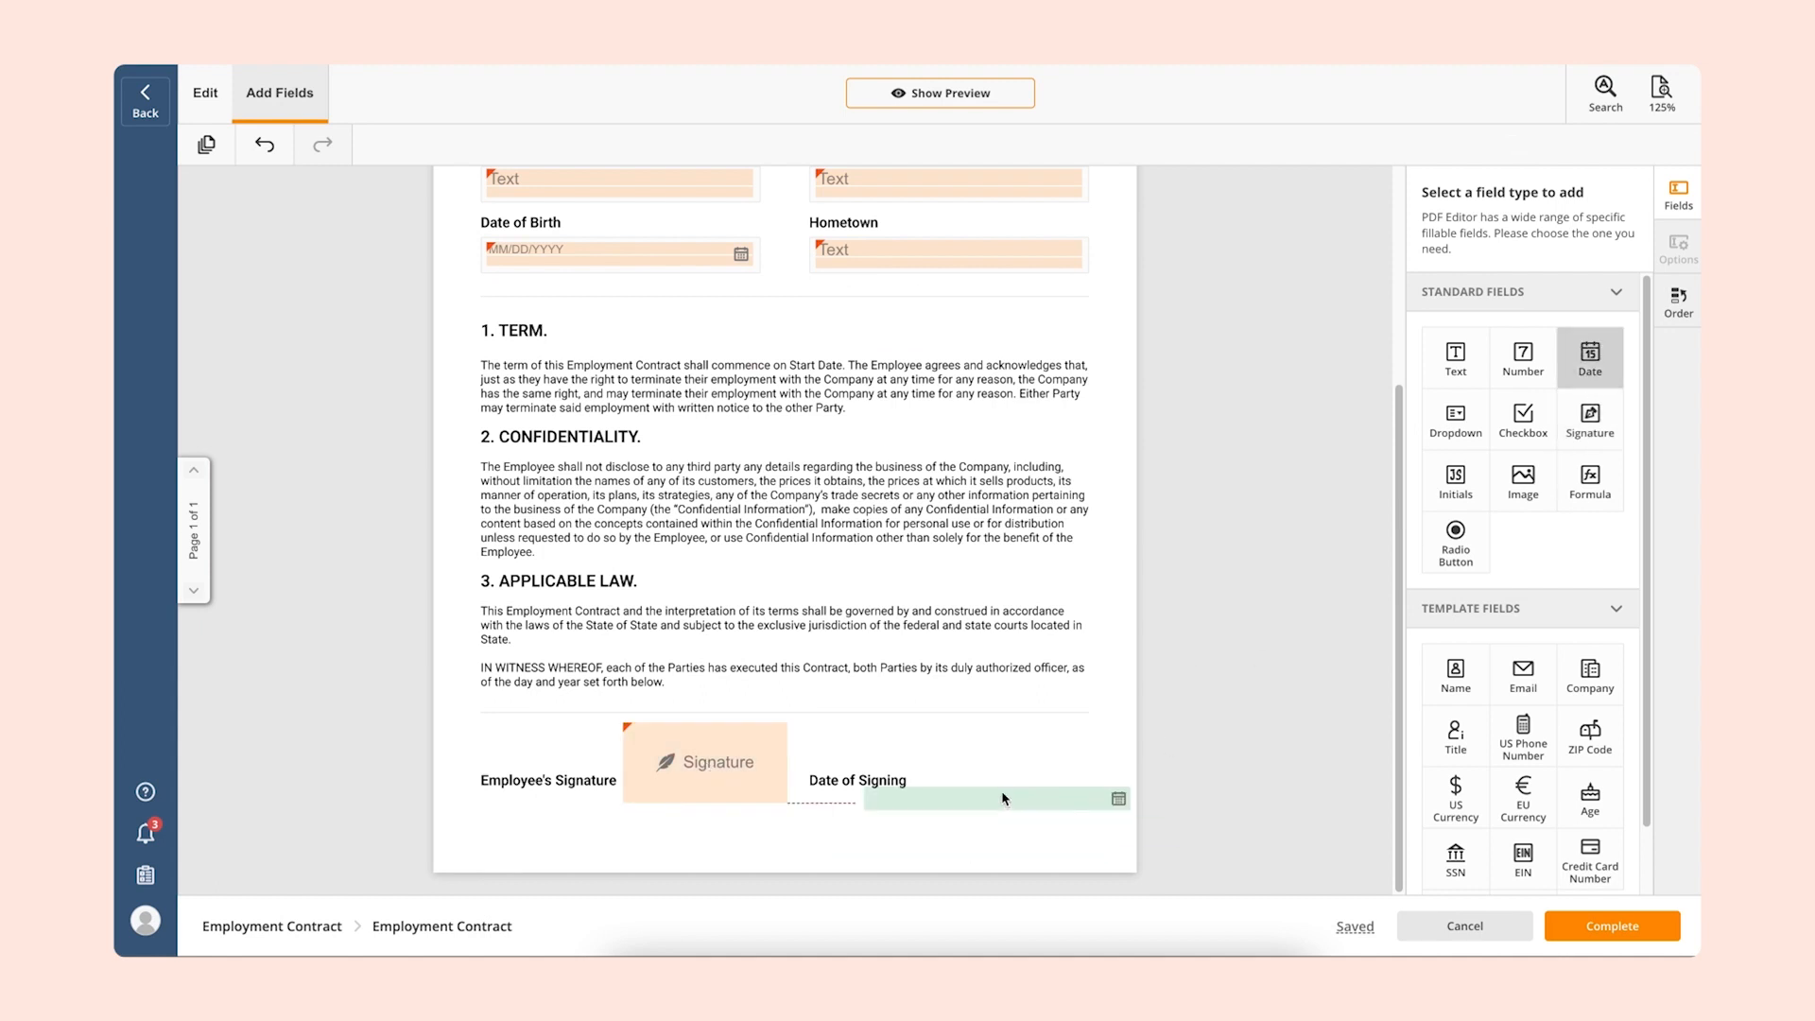
left_click(1052, 783)
left_click(1104, 787)
left_click_drag(868, 793, 930, 794)
mouse_move(1138, 767)
left_mouse_down()
mouse_move(1082, 767)
mouse_move(1044, 794)
left_mouse_up()
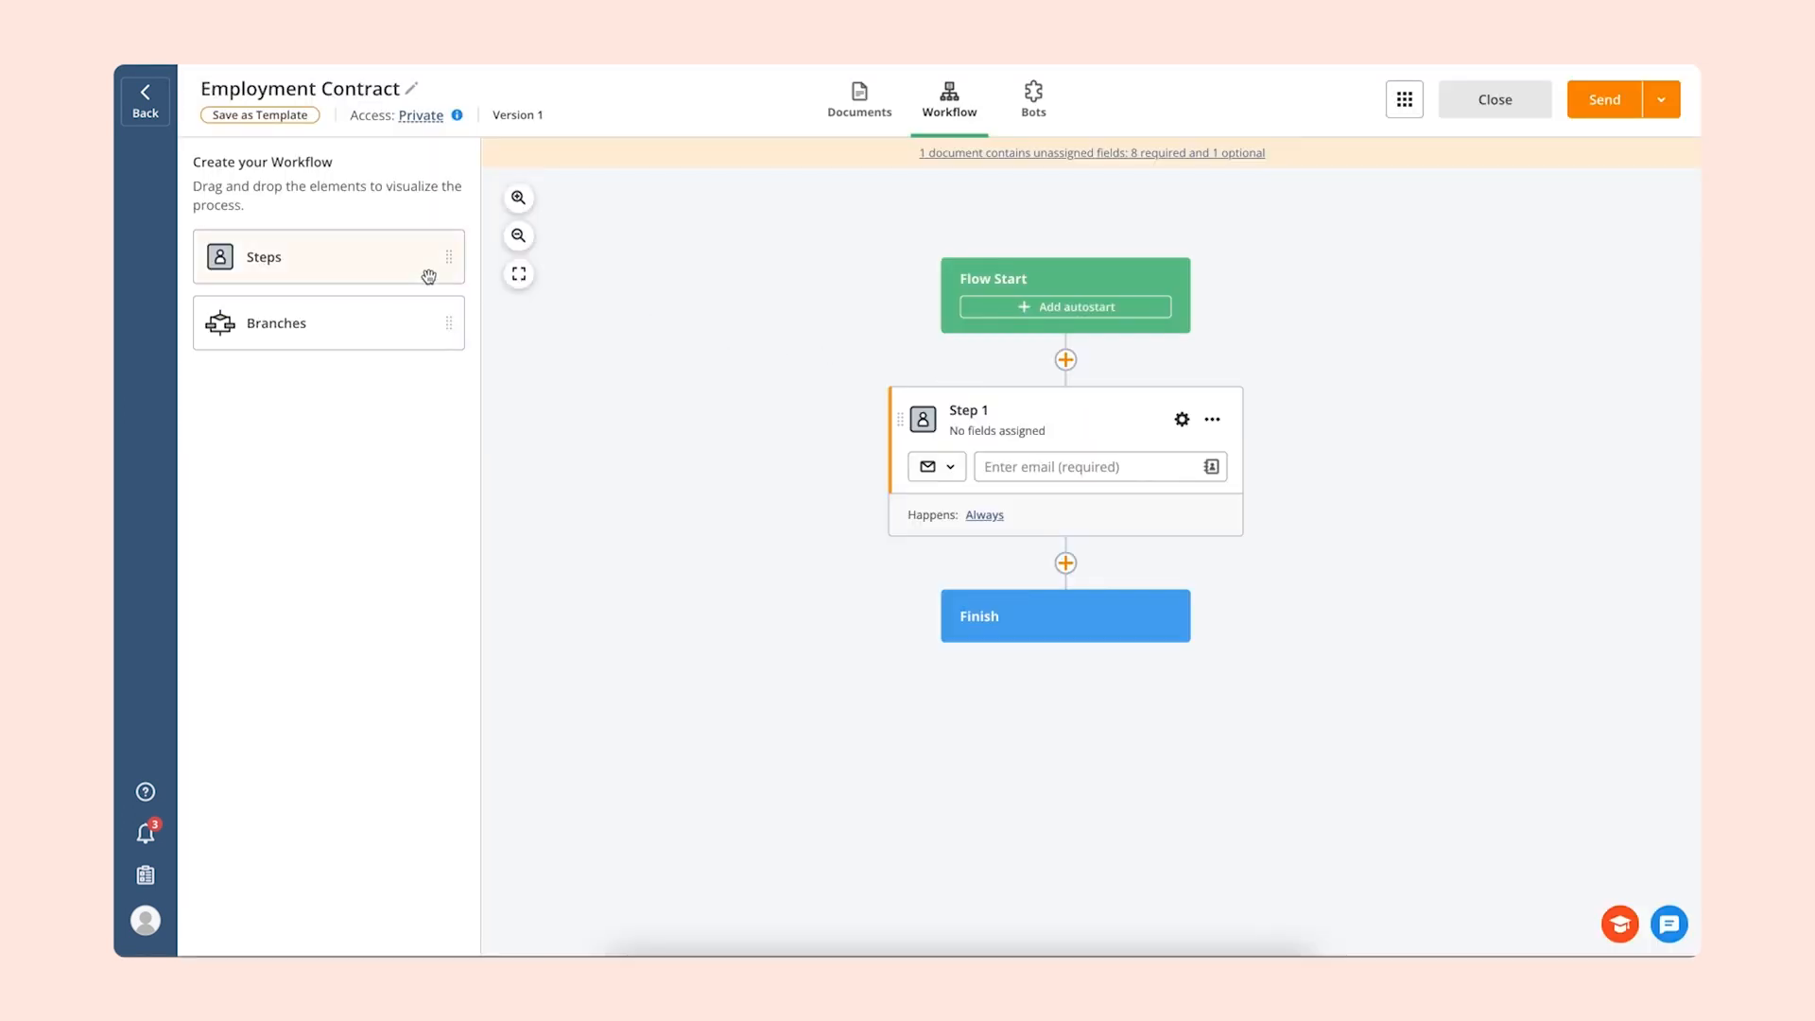
Add a second step before Finish in the workflow and rename the two steps Employee and HR
left_click_drag(349, 263, 1061, 586)
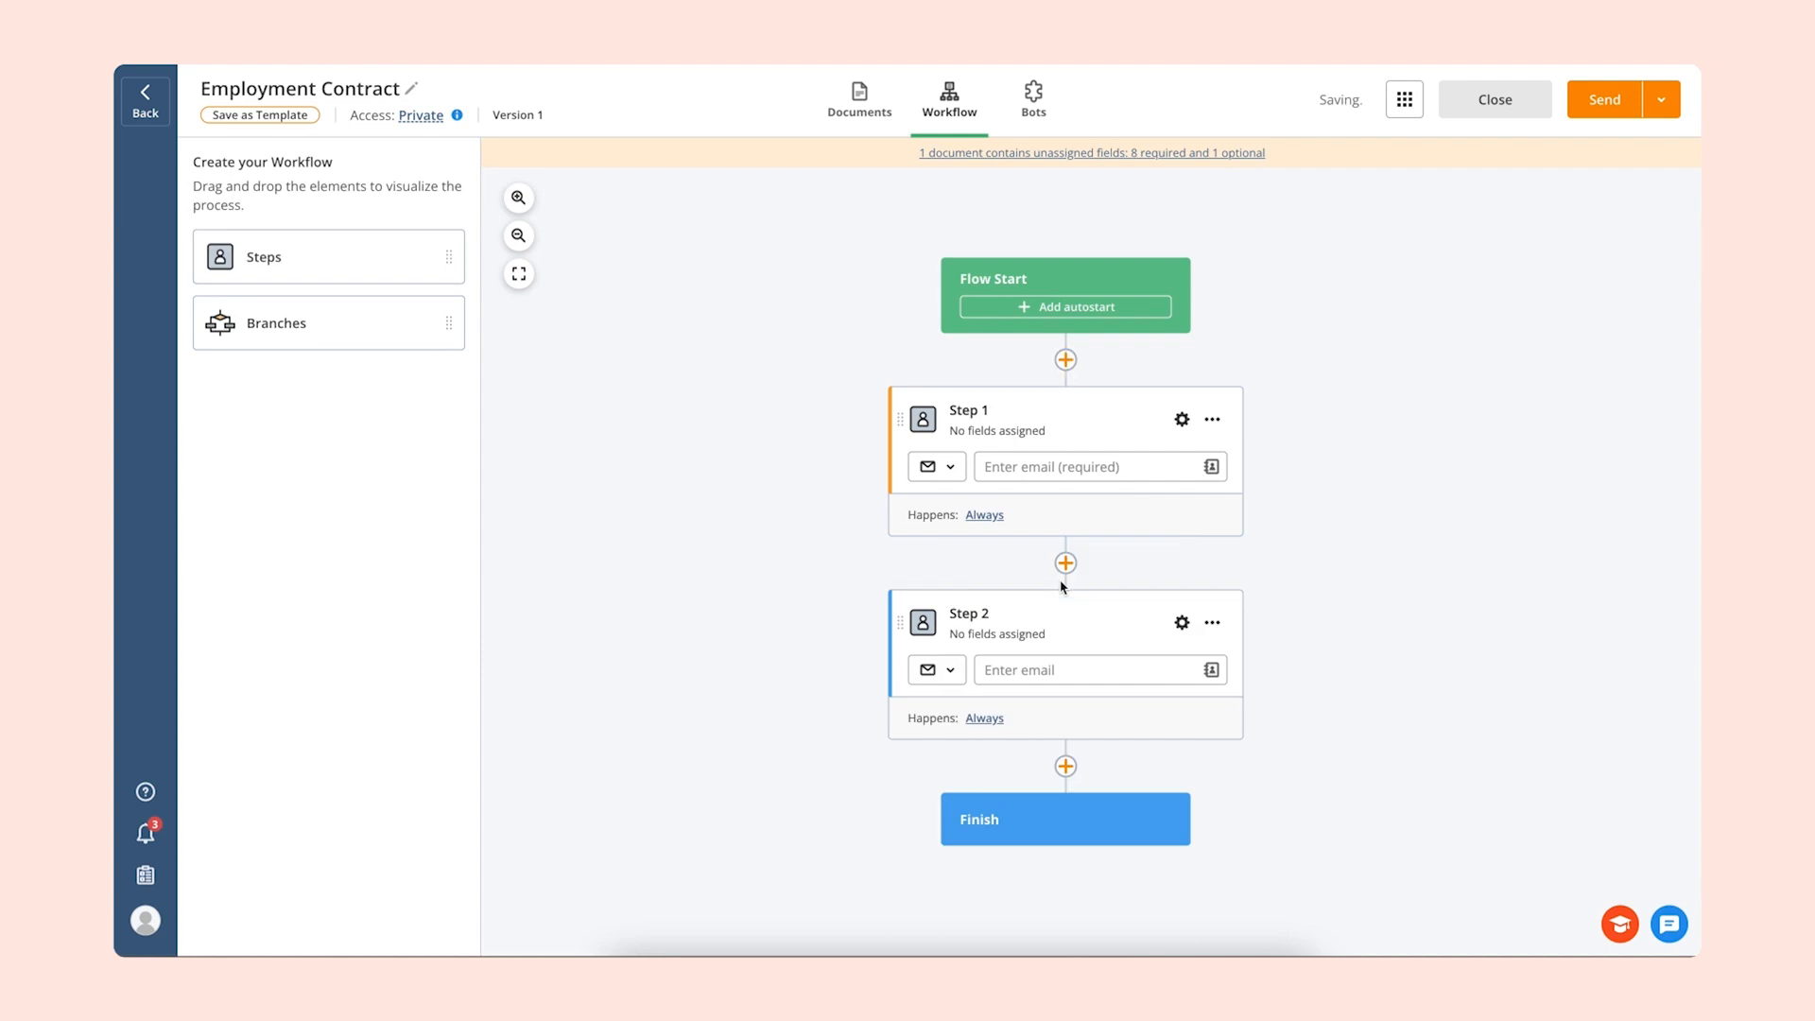
left_click(997, 413)
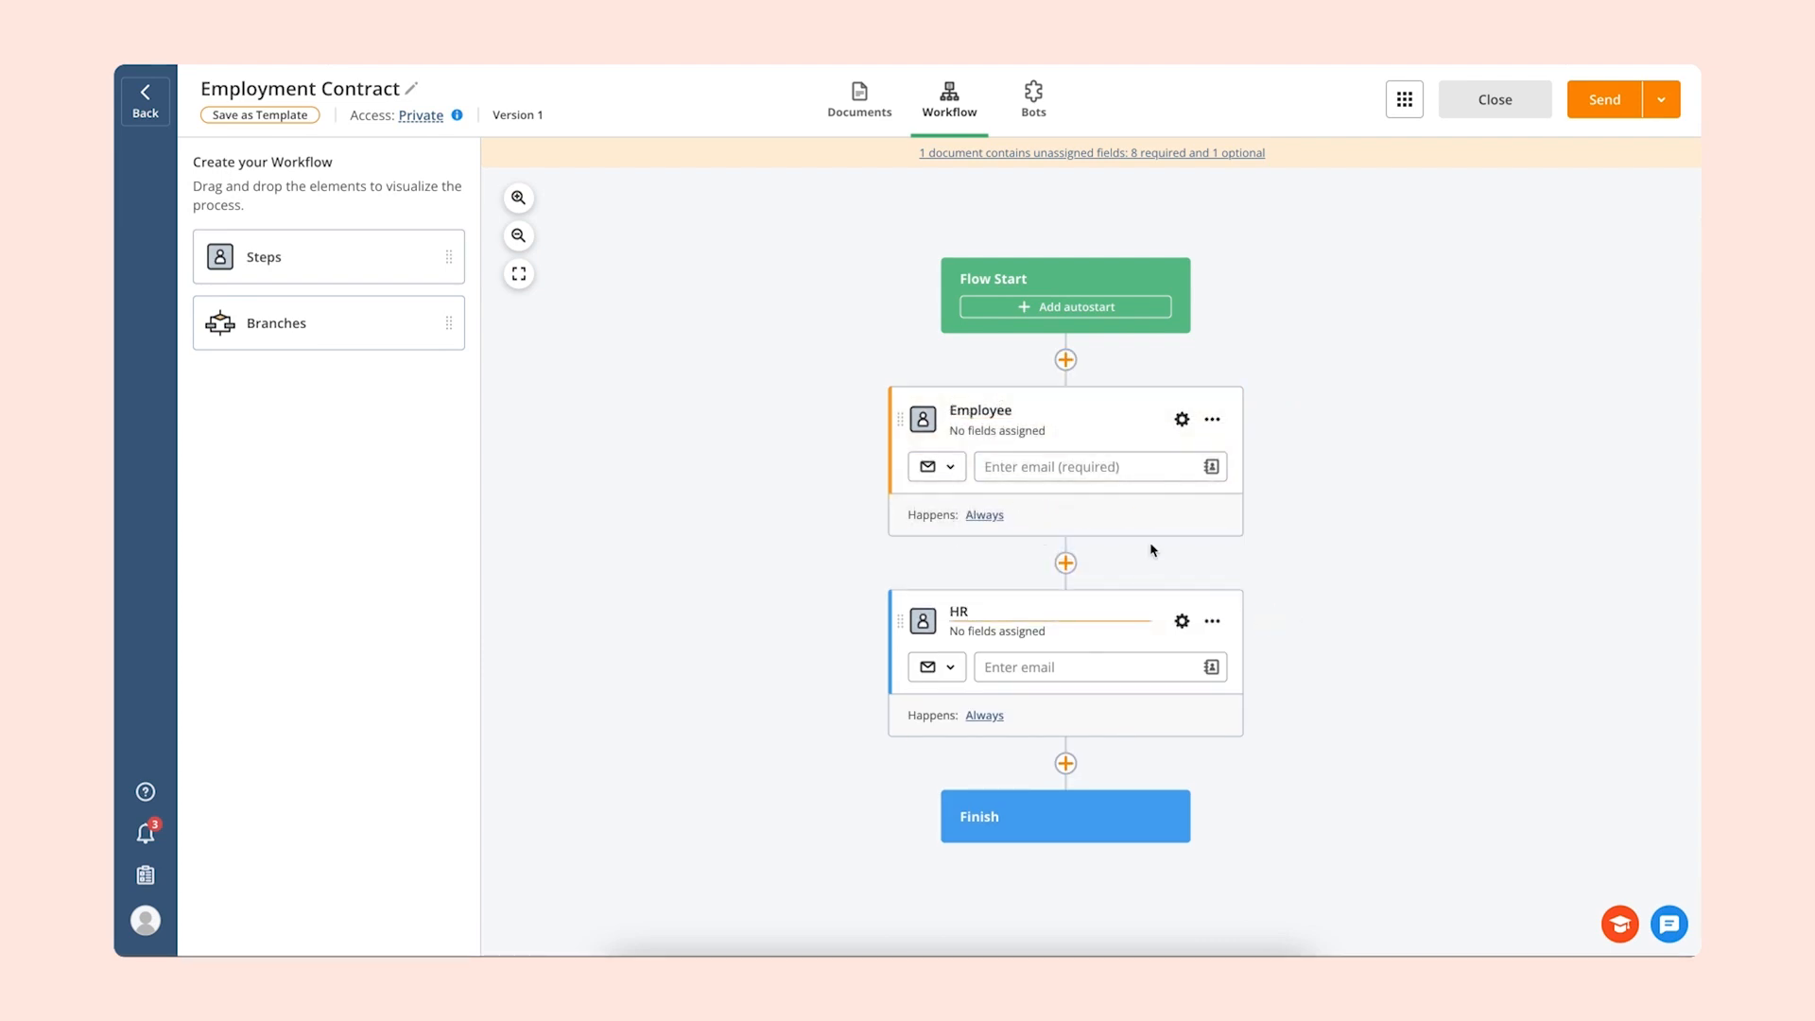
Assign all fillable fields of the Employment Contract to the Employee step
left_click(1182, 420)
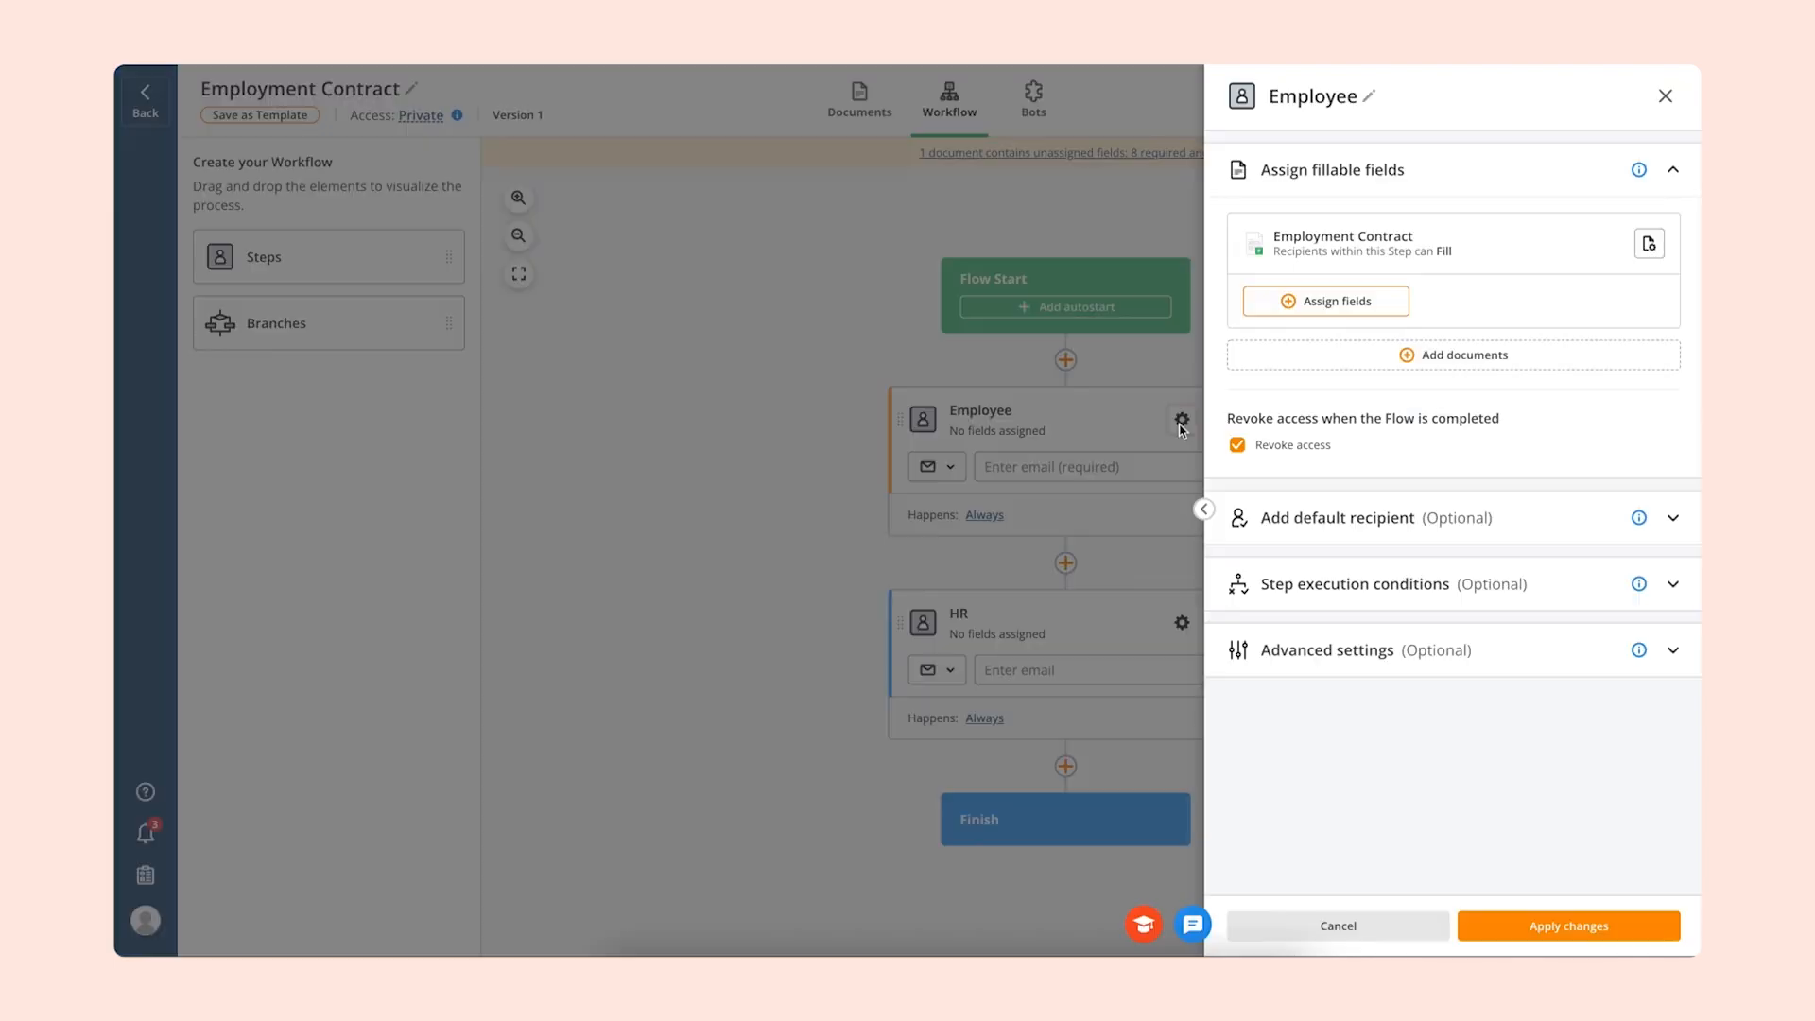
left_click(1269, 310)
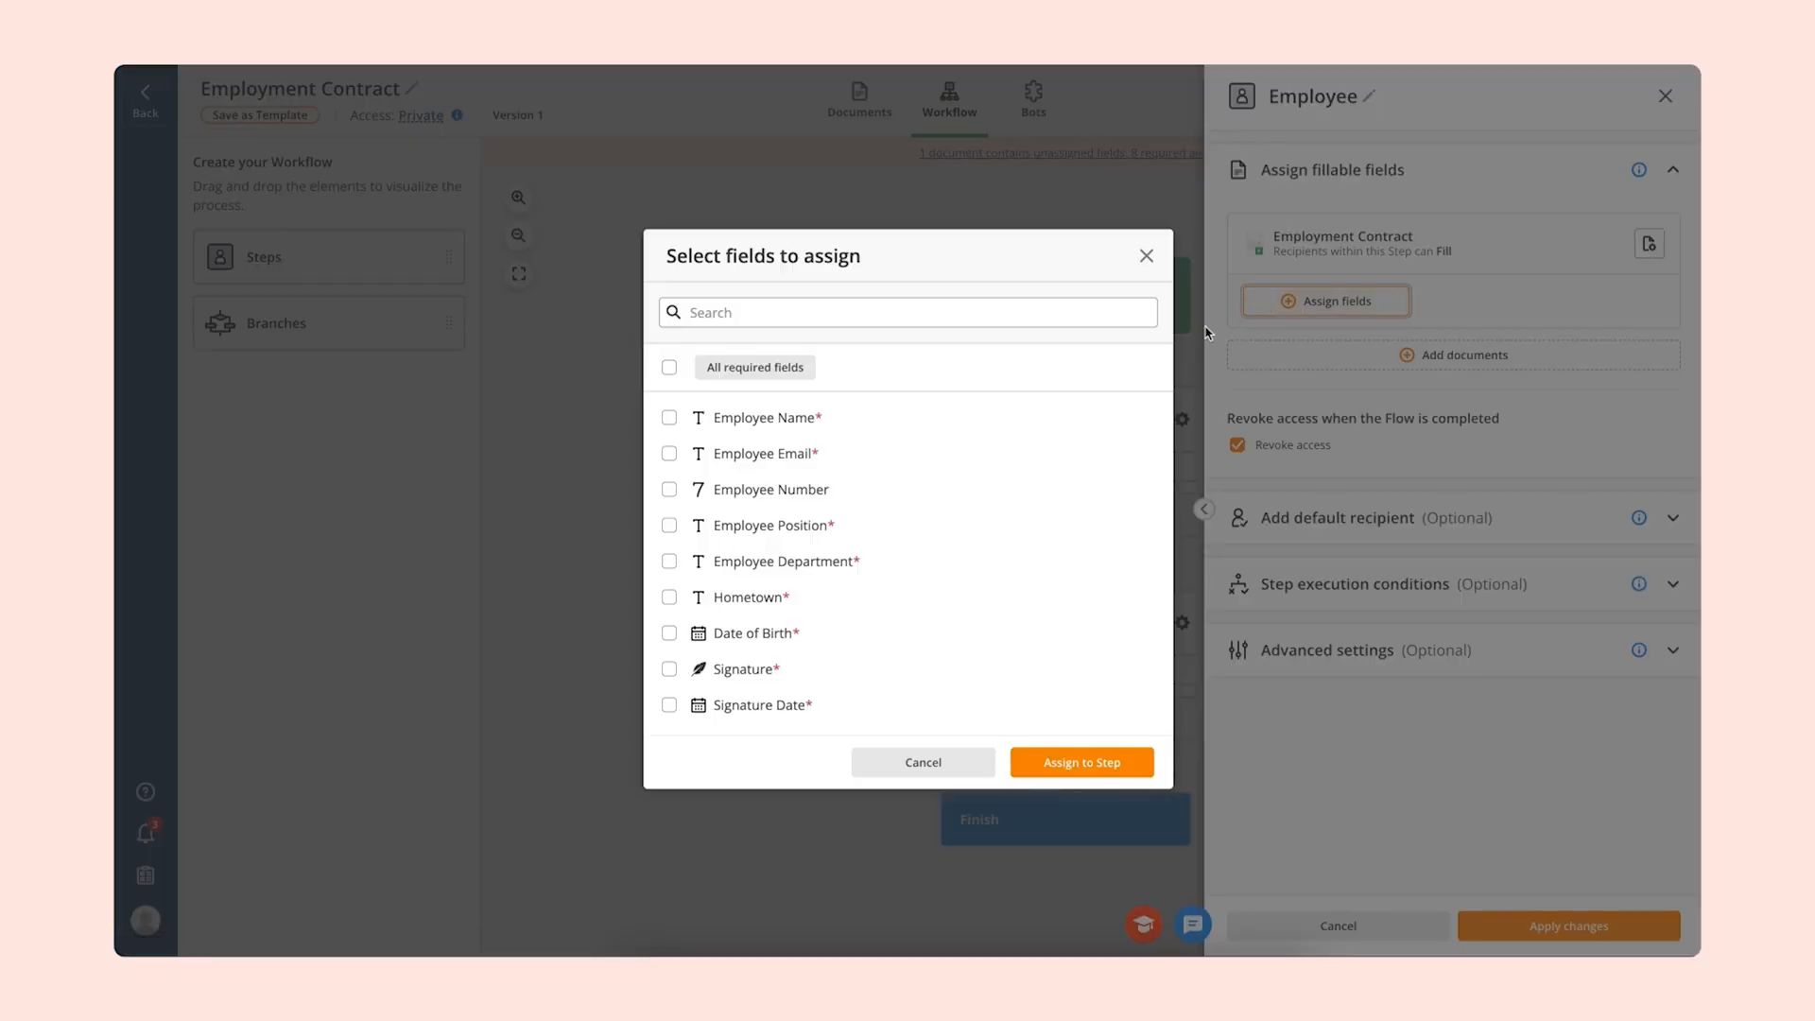
left_click(669, 367)
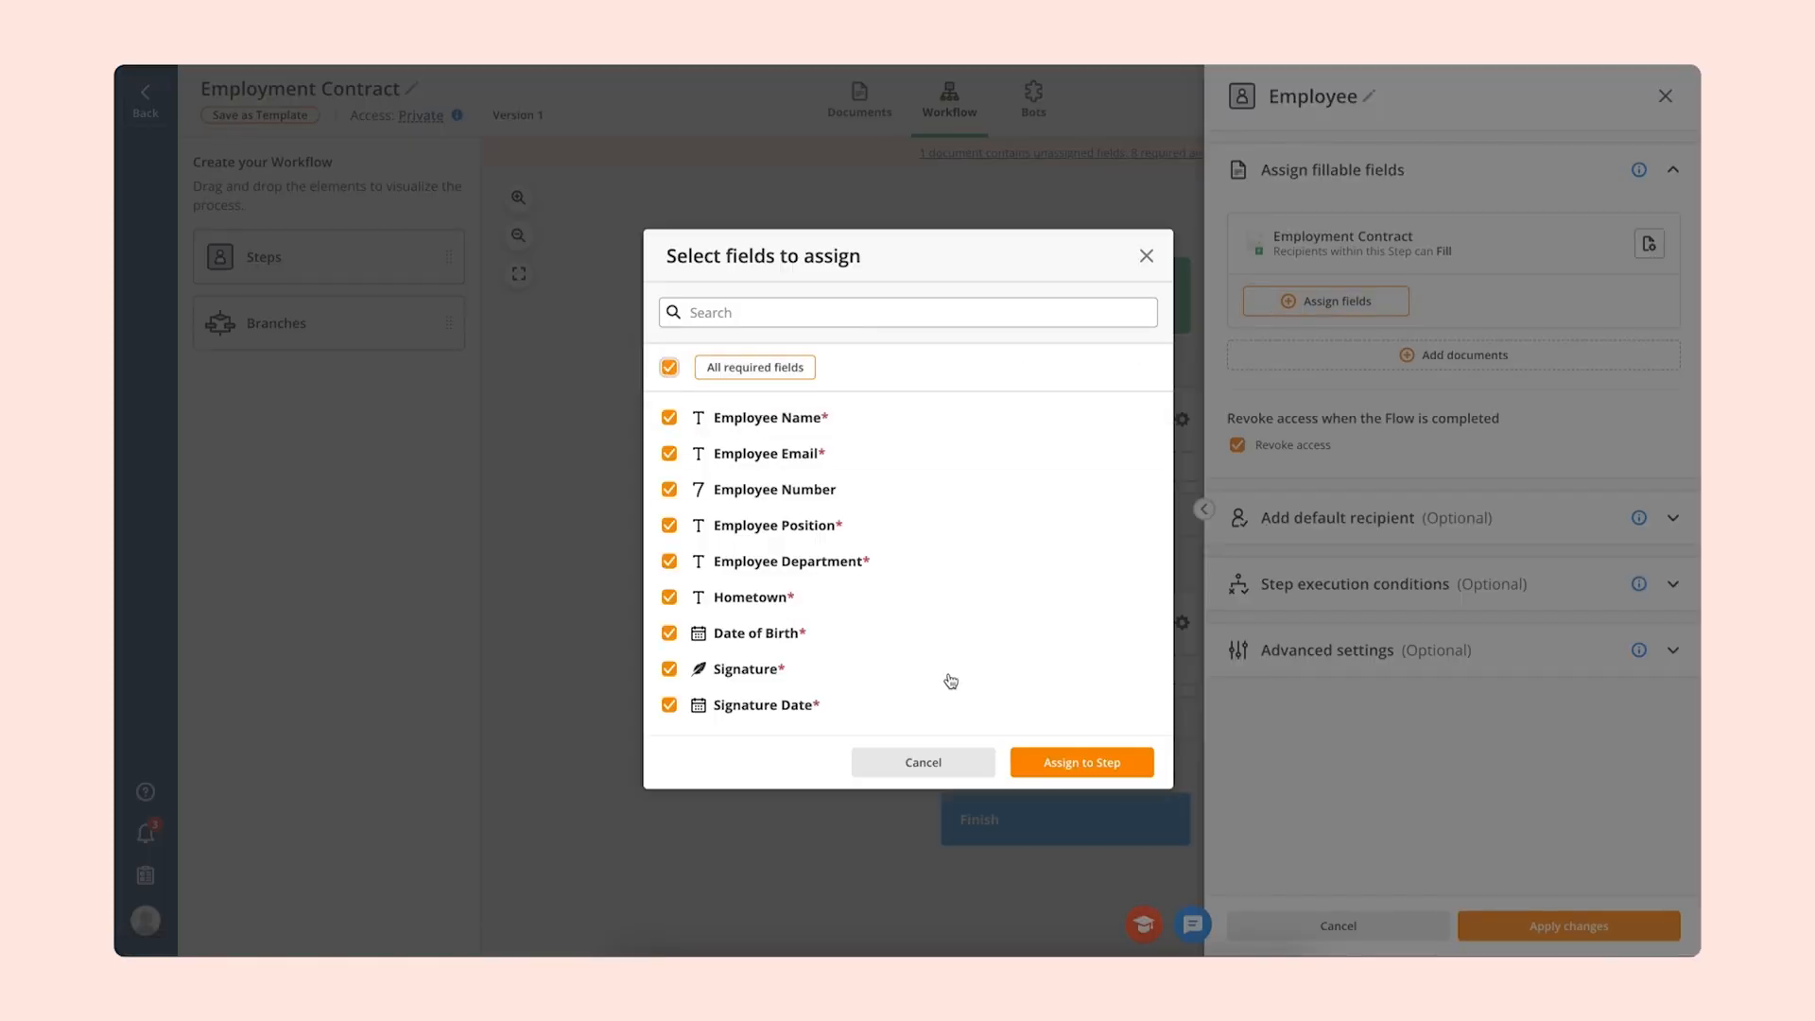
left_click(1046, 762)
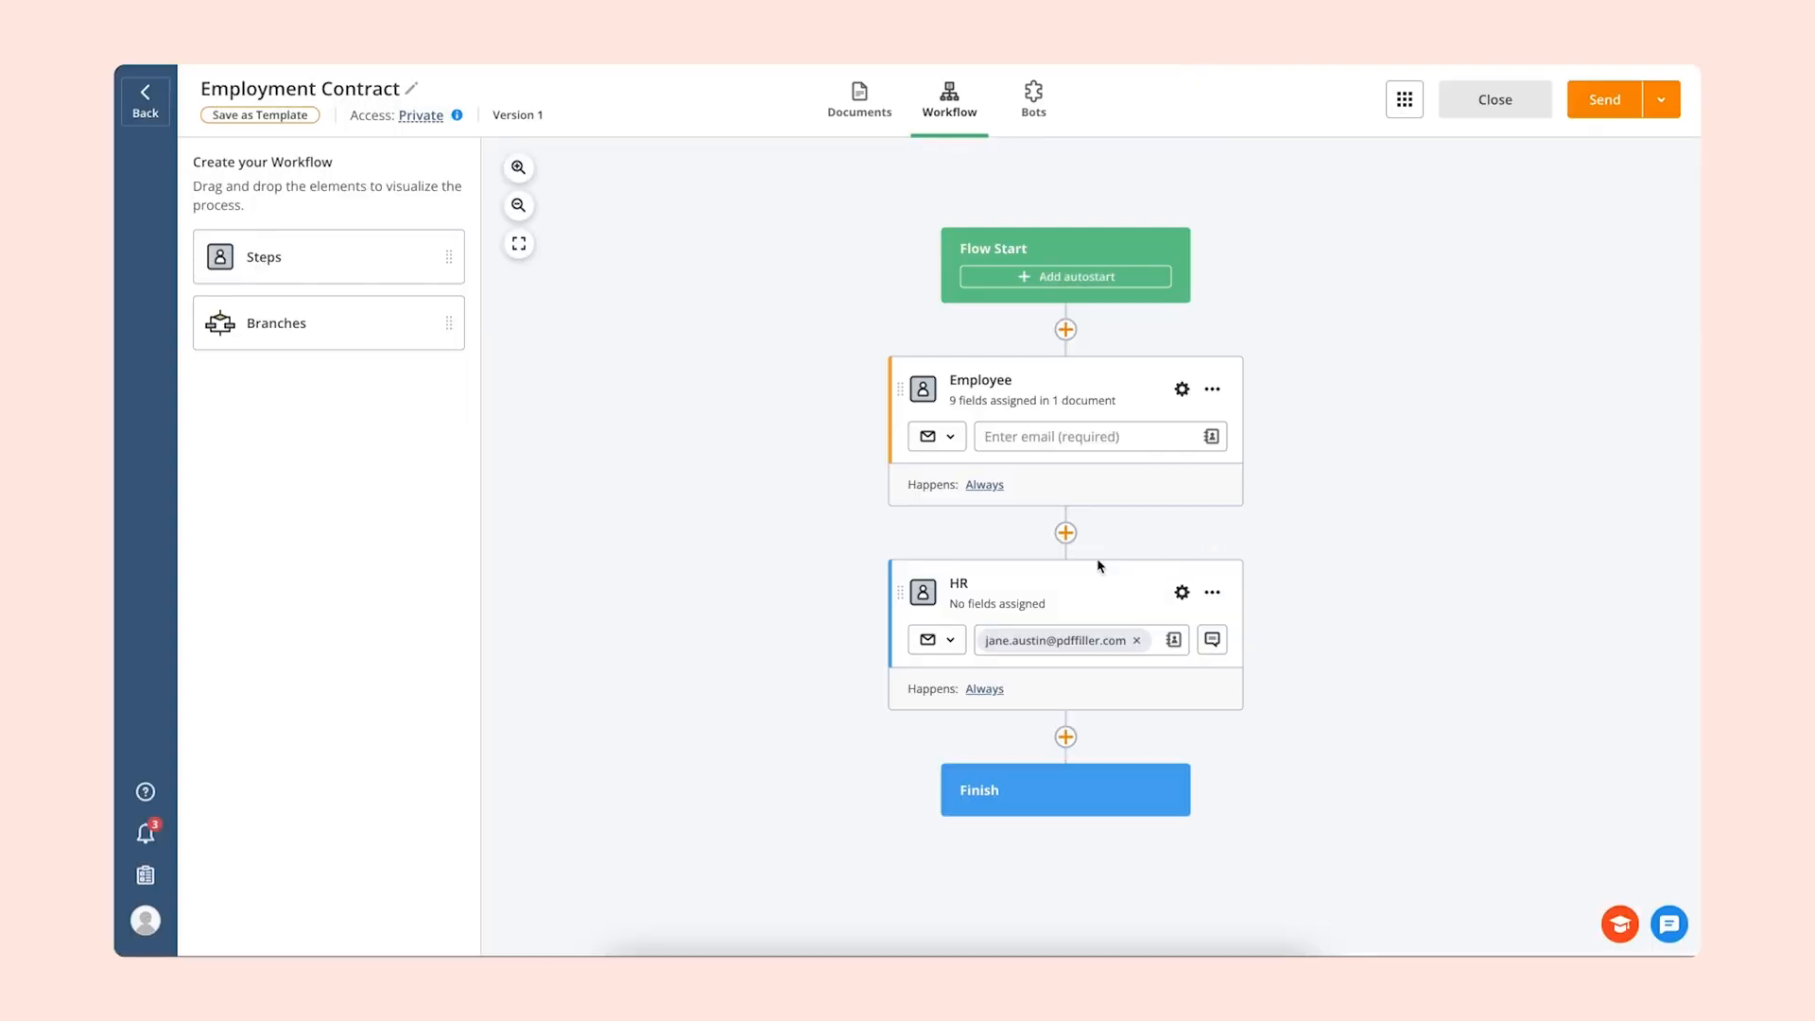
Try to add a branch between the Employee and HR steps
left_click_drag(376, 325, 1135, 547)
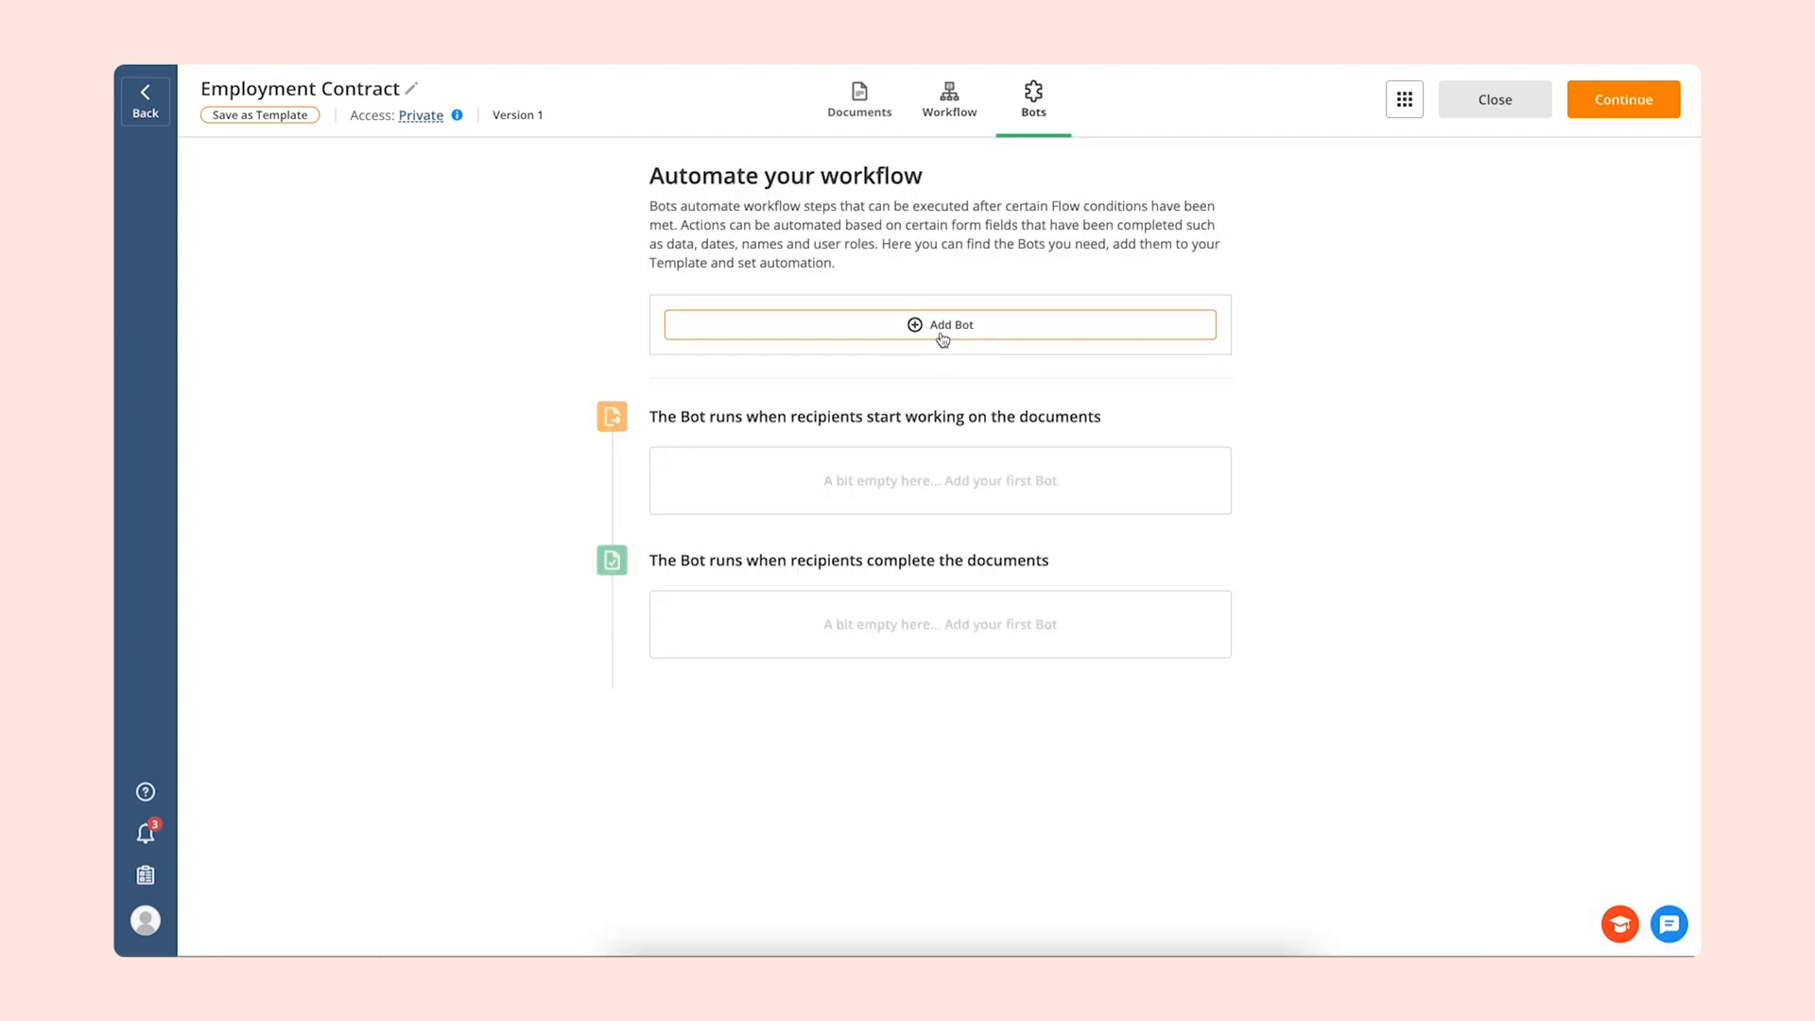
Install the Email on Documents Completion Bot and include anyone who will complete the document as an email recipient
left_click(941, 329)
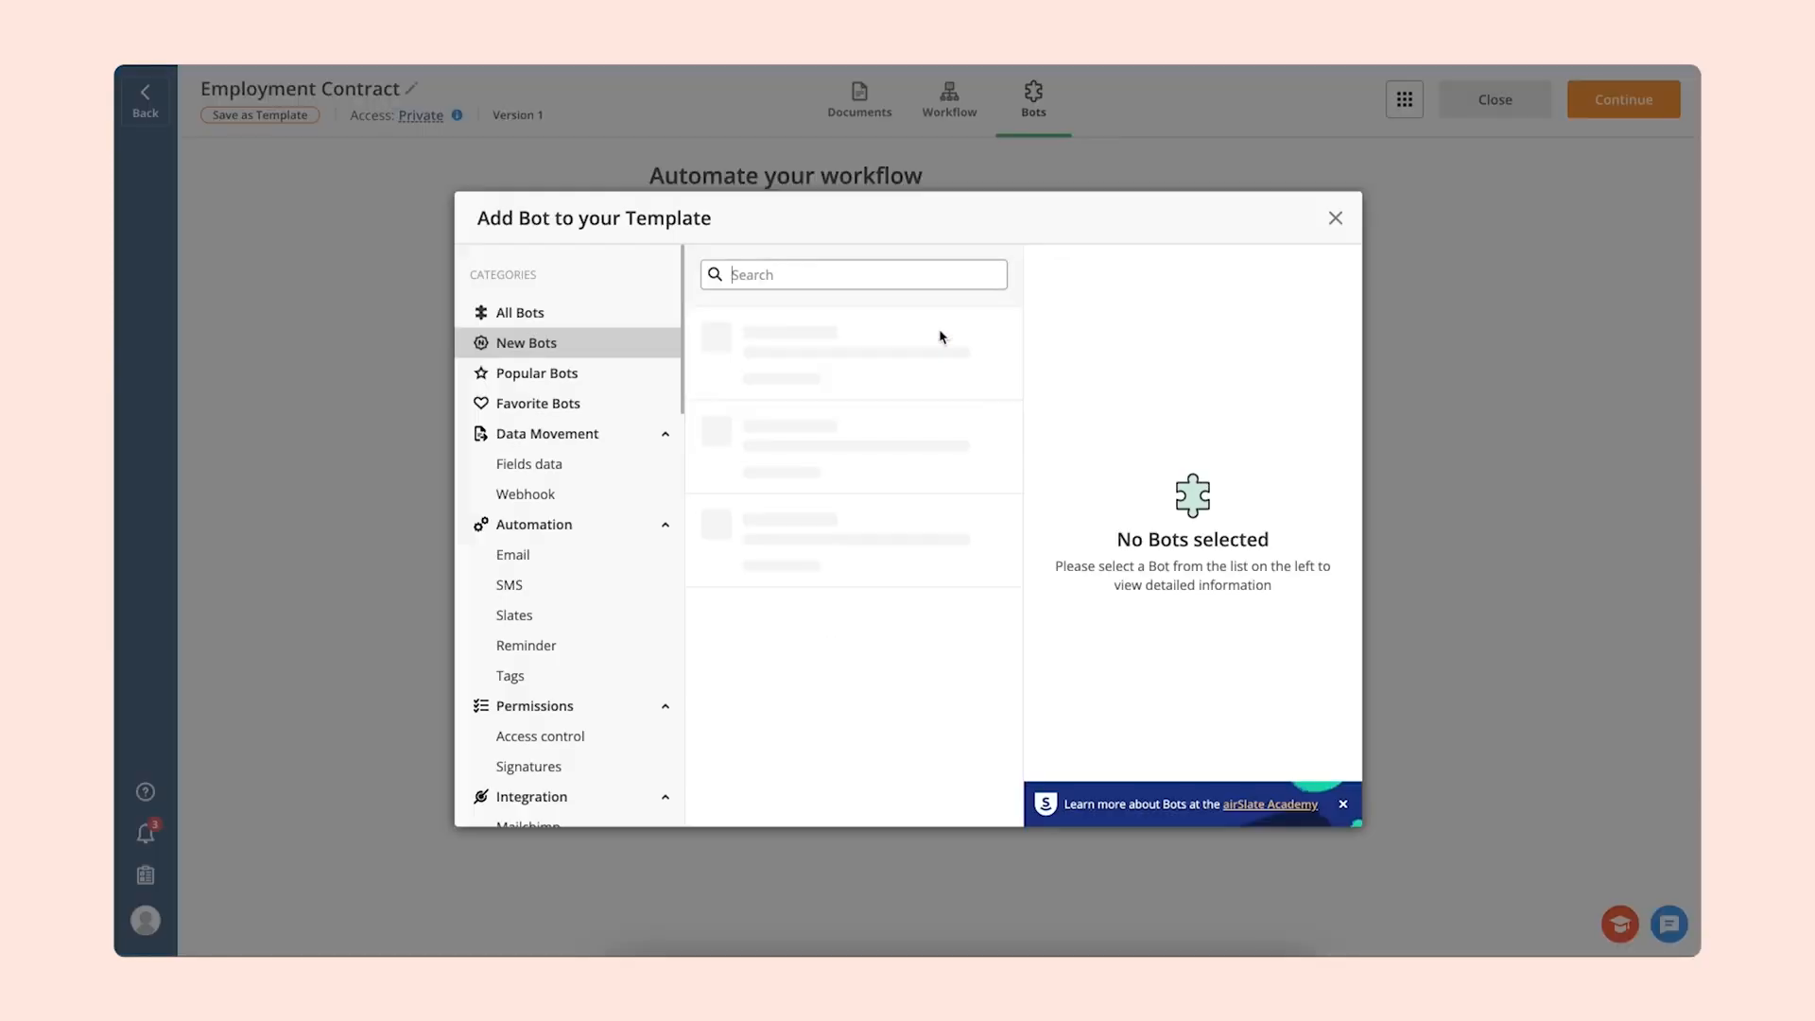
left_click(636, 560)
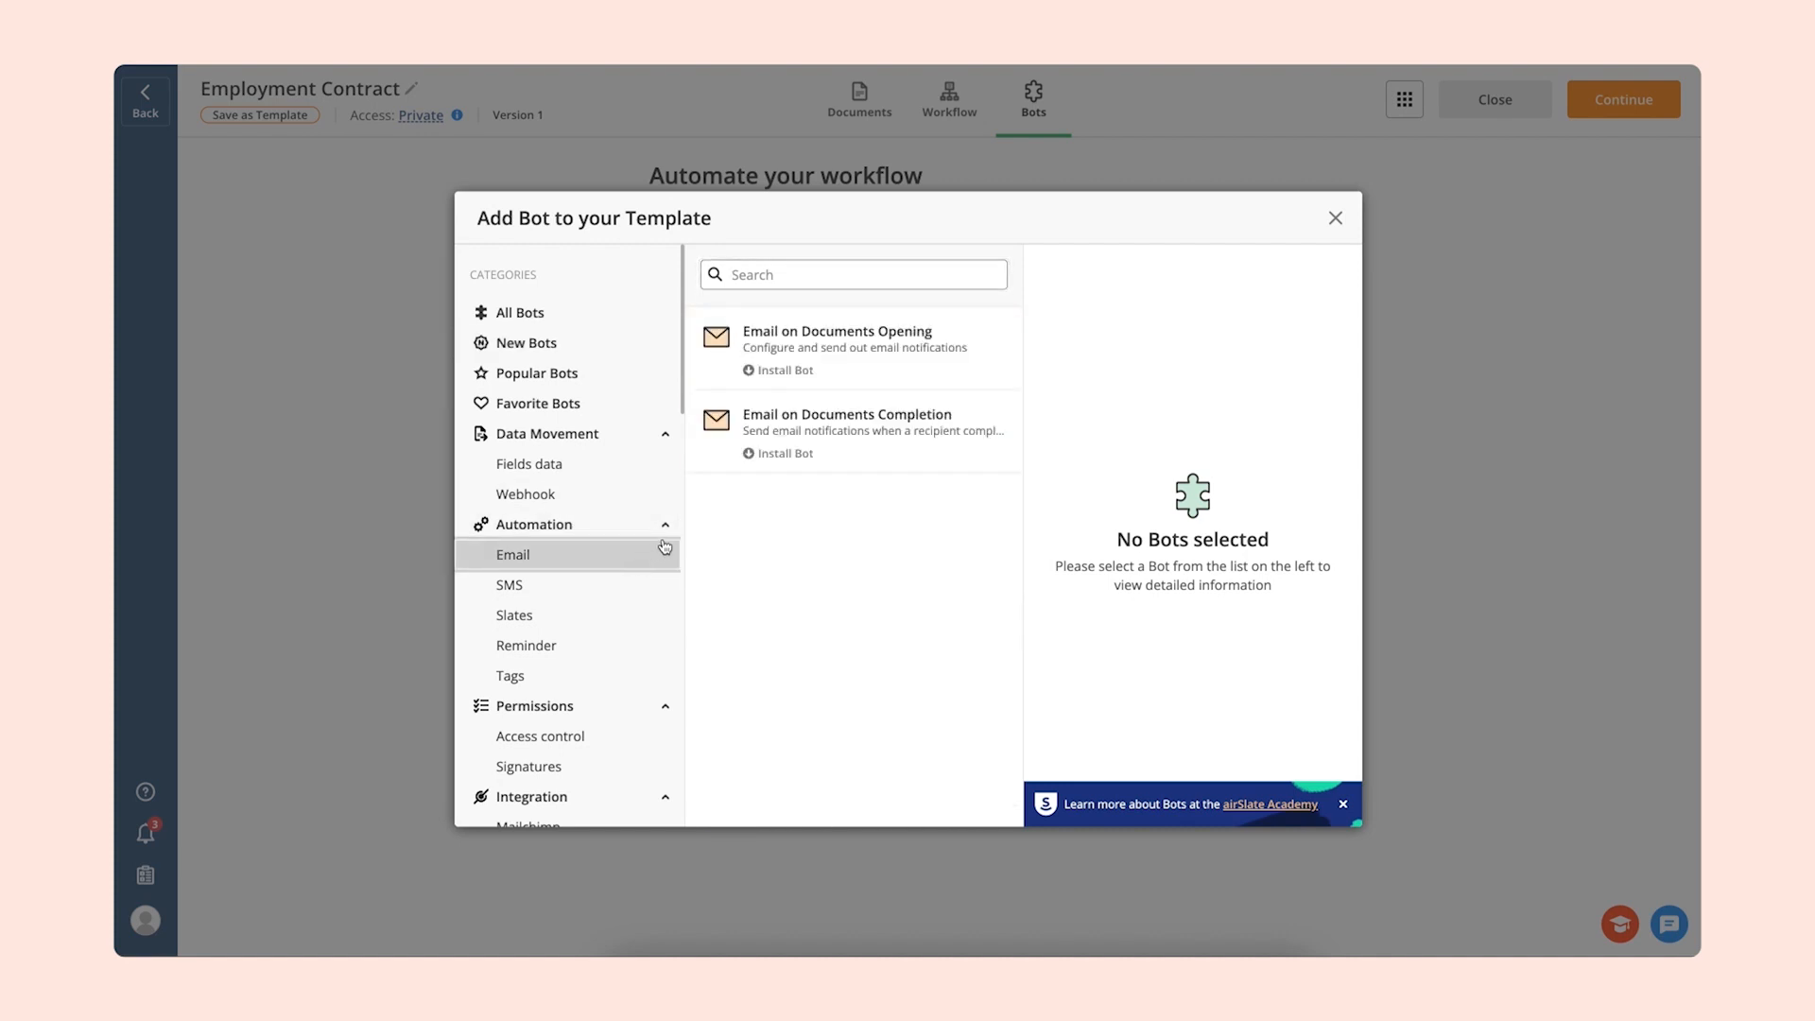
left_click(790, 419)
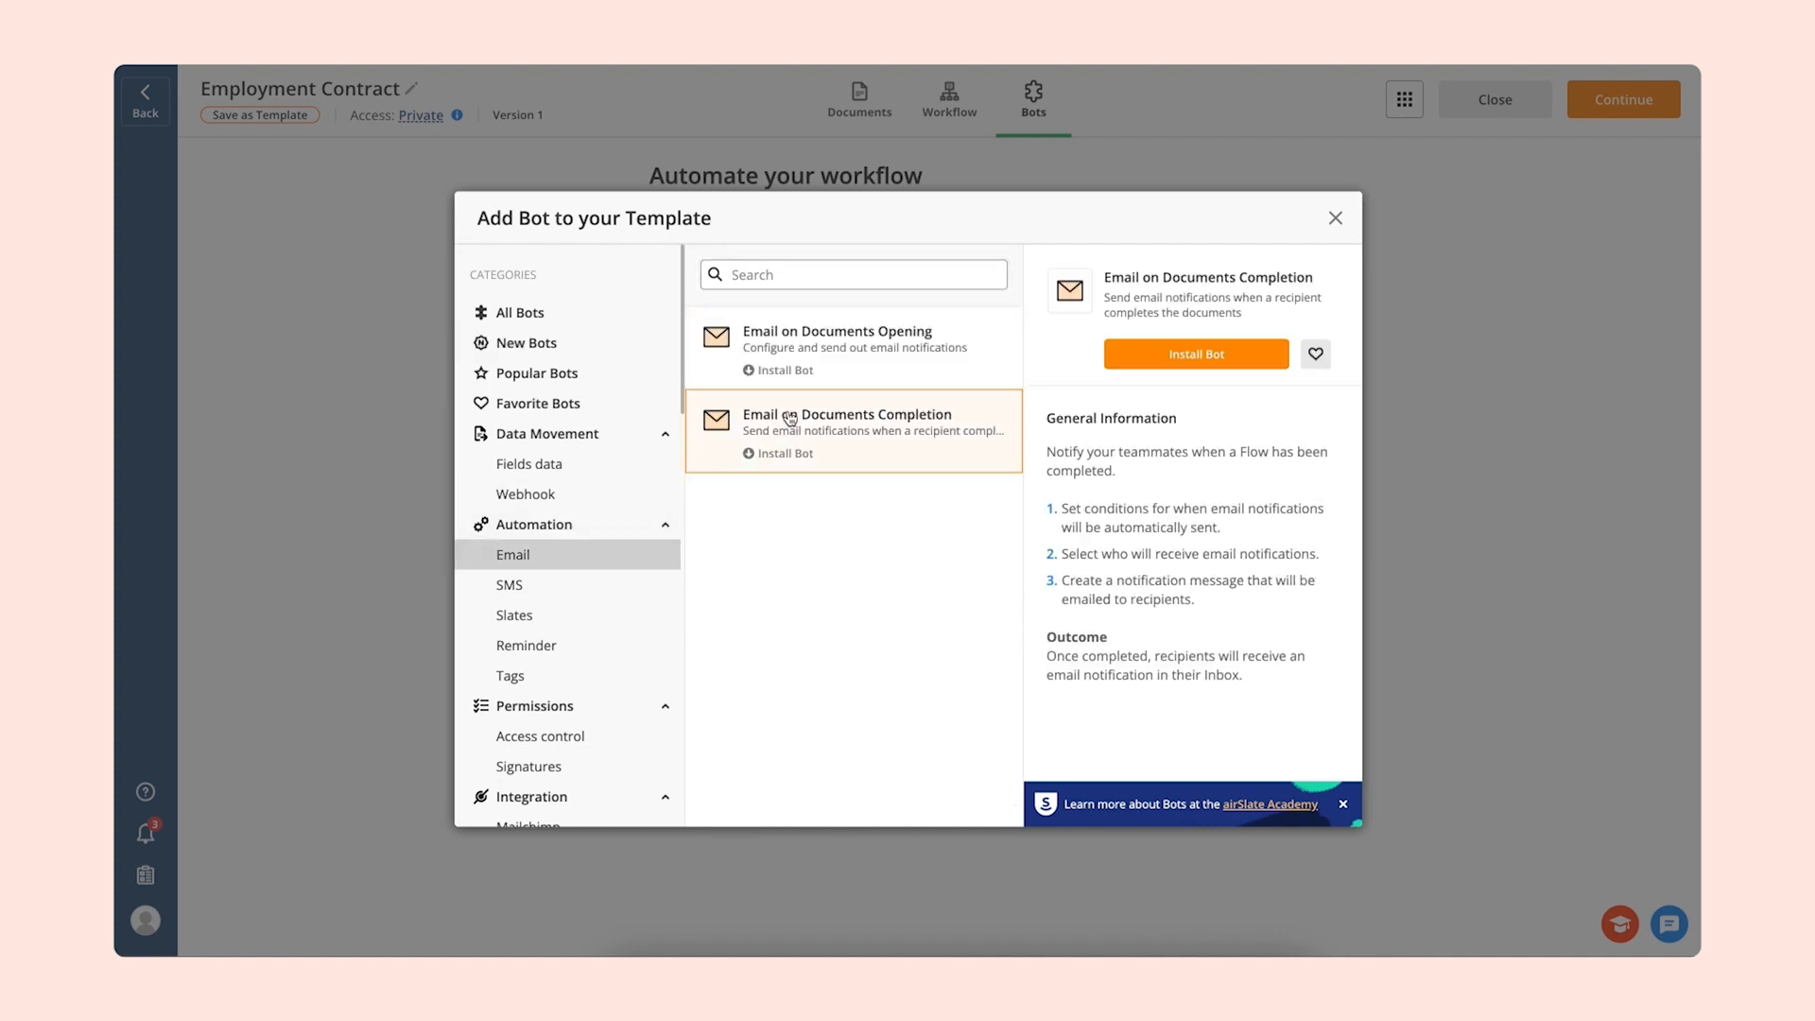
left_click(1133, 368)
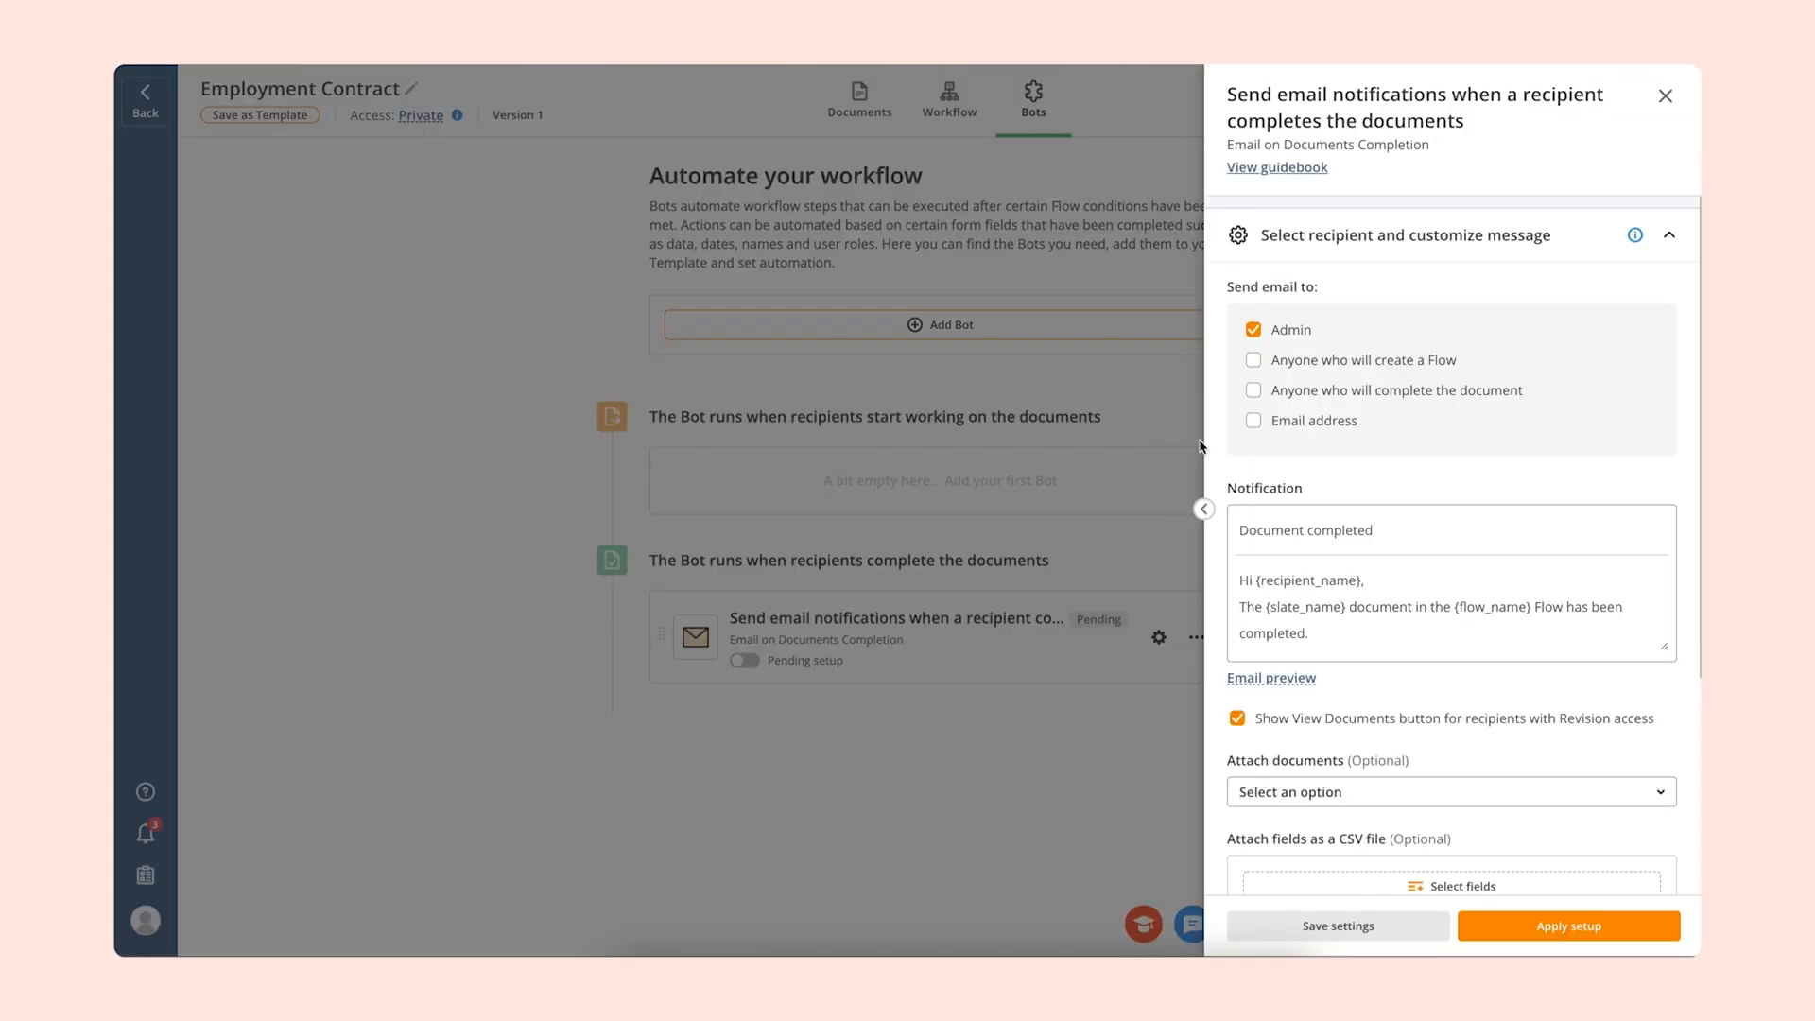
left_click(1254, 401)
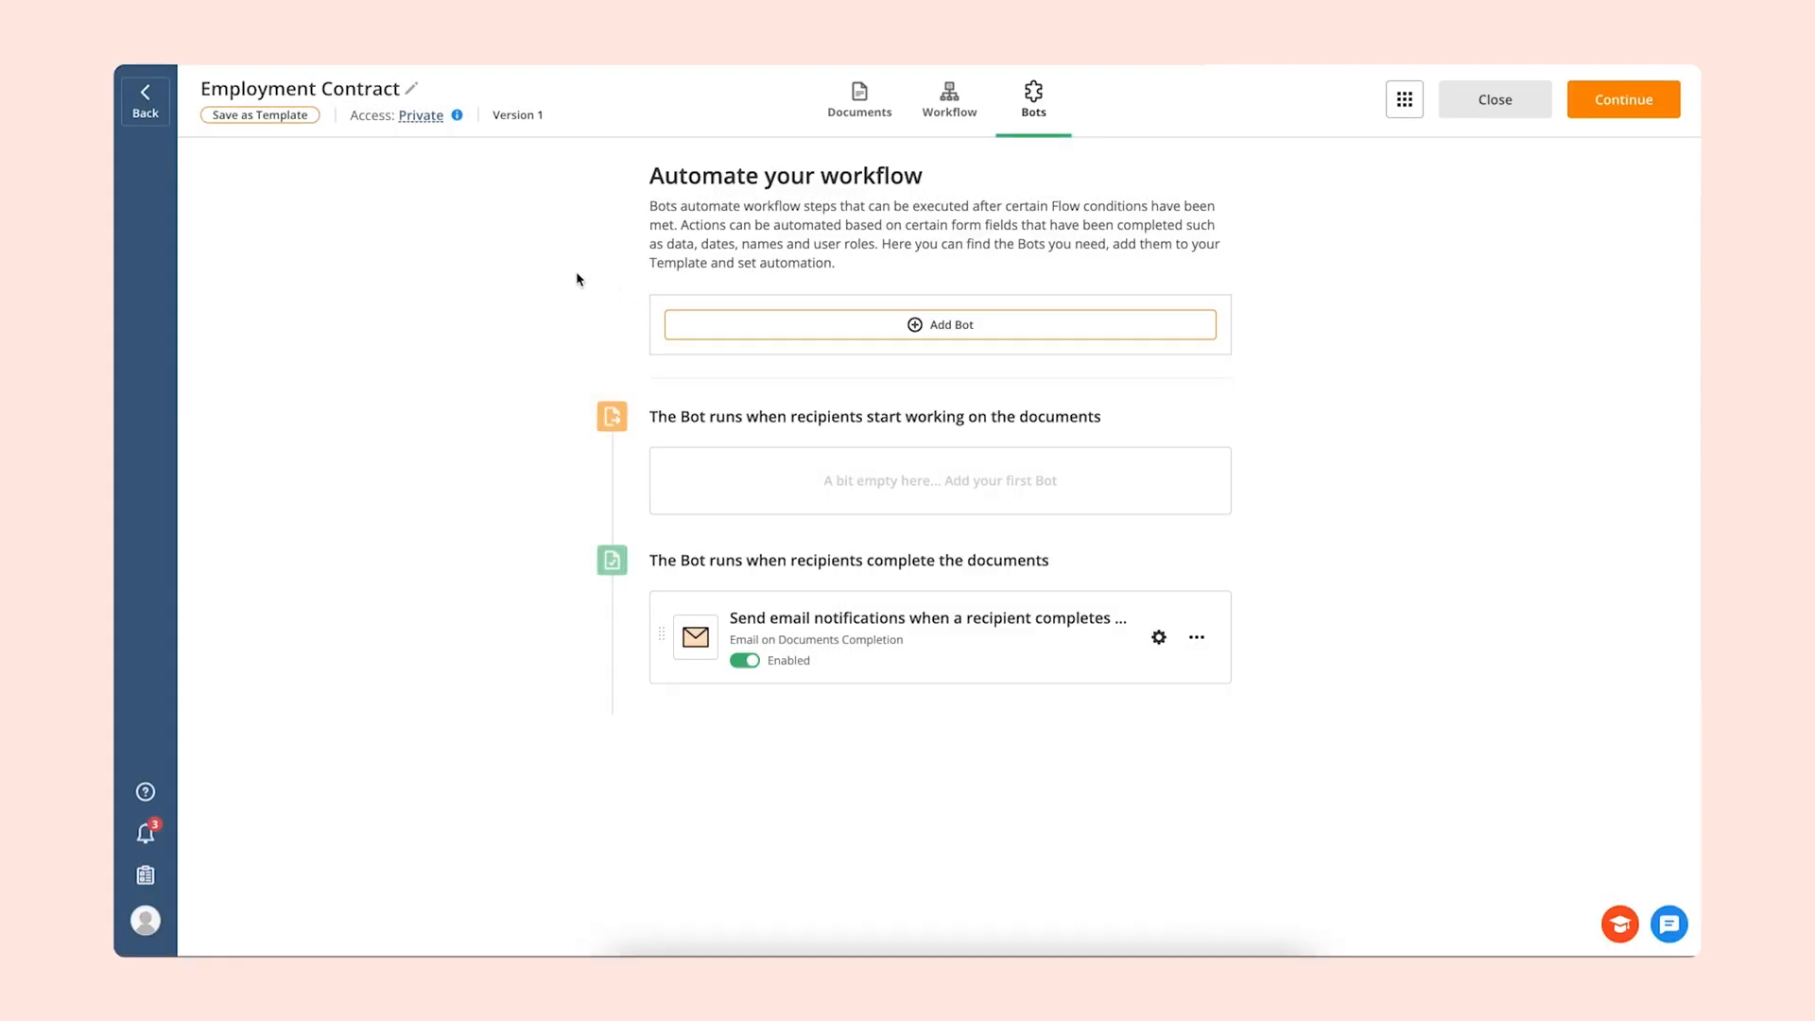
Save the Employment Contract Flow as a reusable Template
left_click(295, 121)
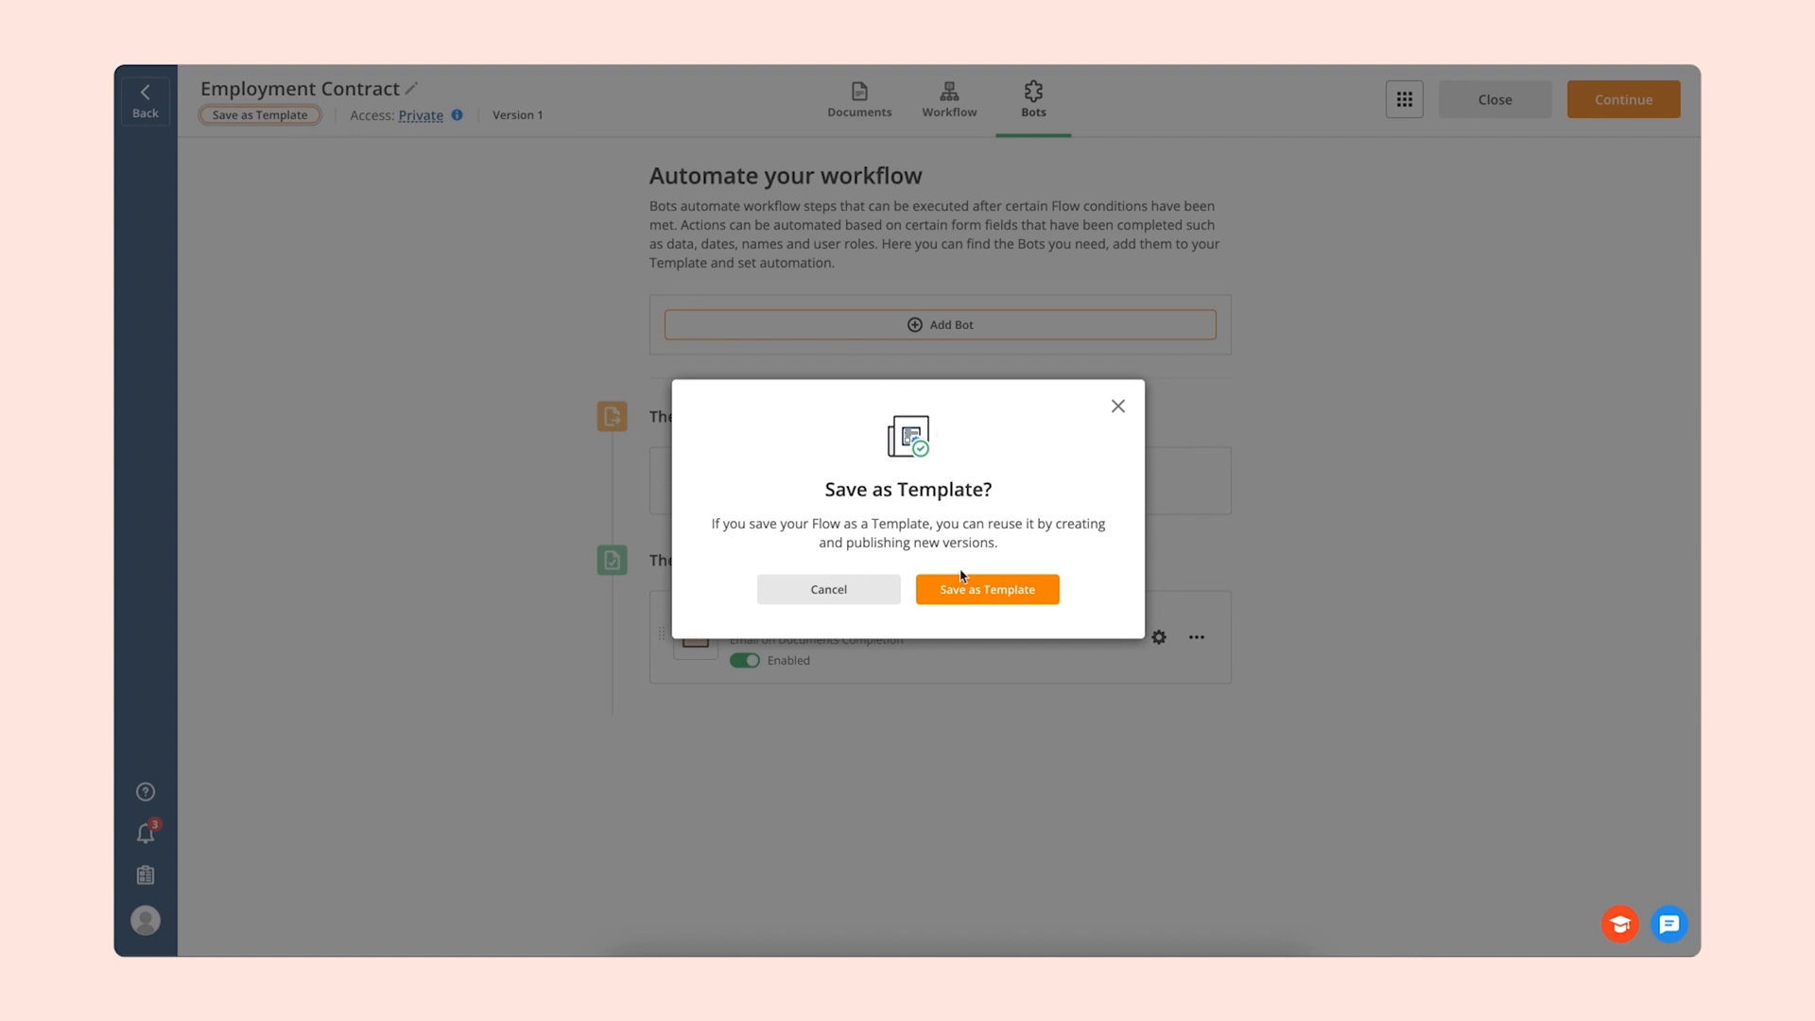
left_click(963, 580)
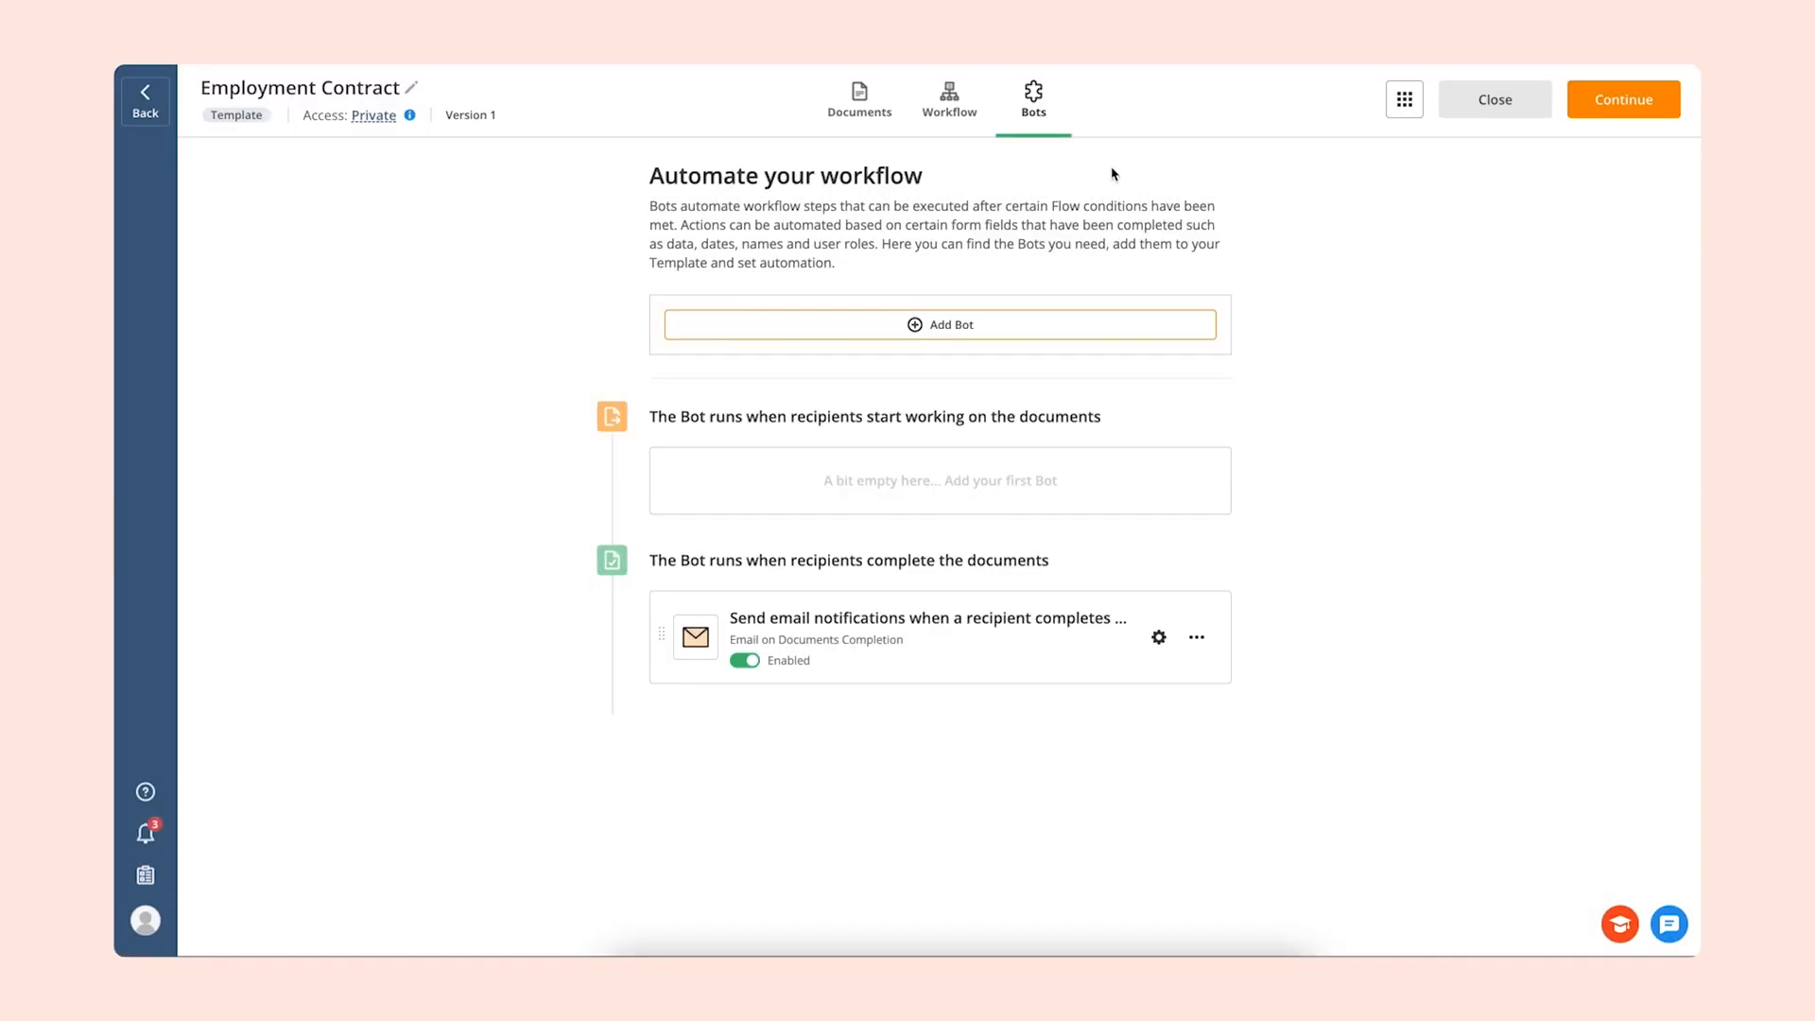
Turn on the shareable link in the Flow's start settings and copy the link for the Employee step
left_click(974, 121)
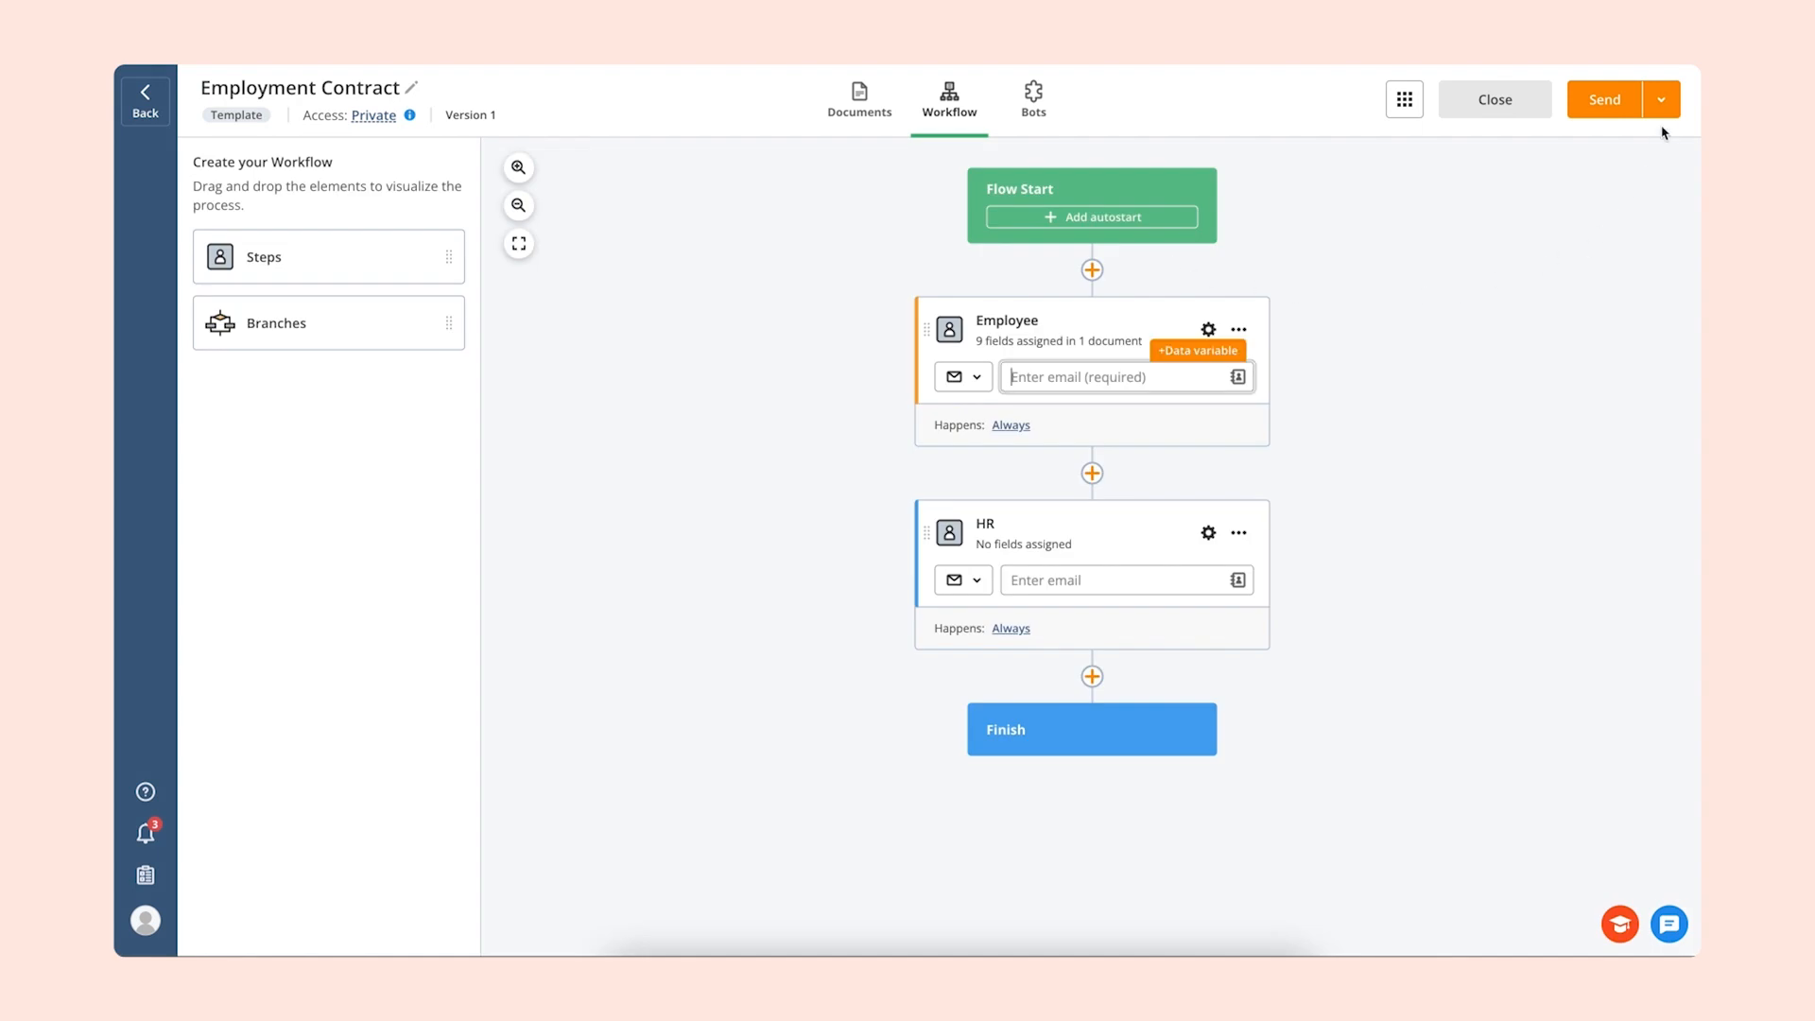
left_click(1661, 100)
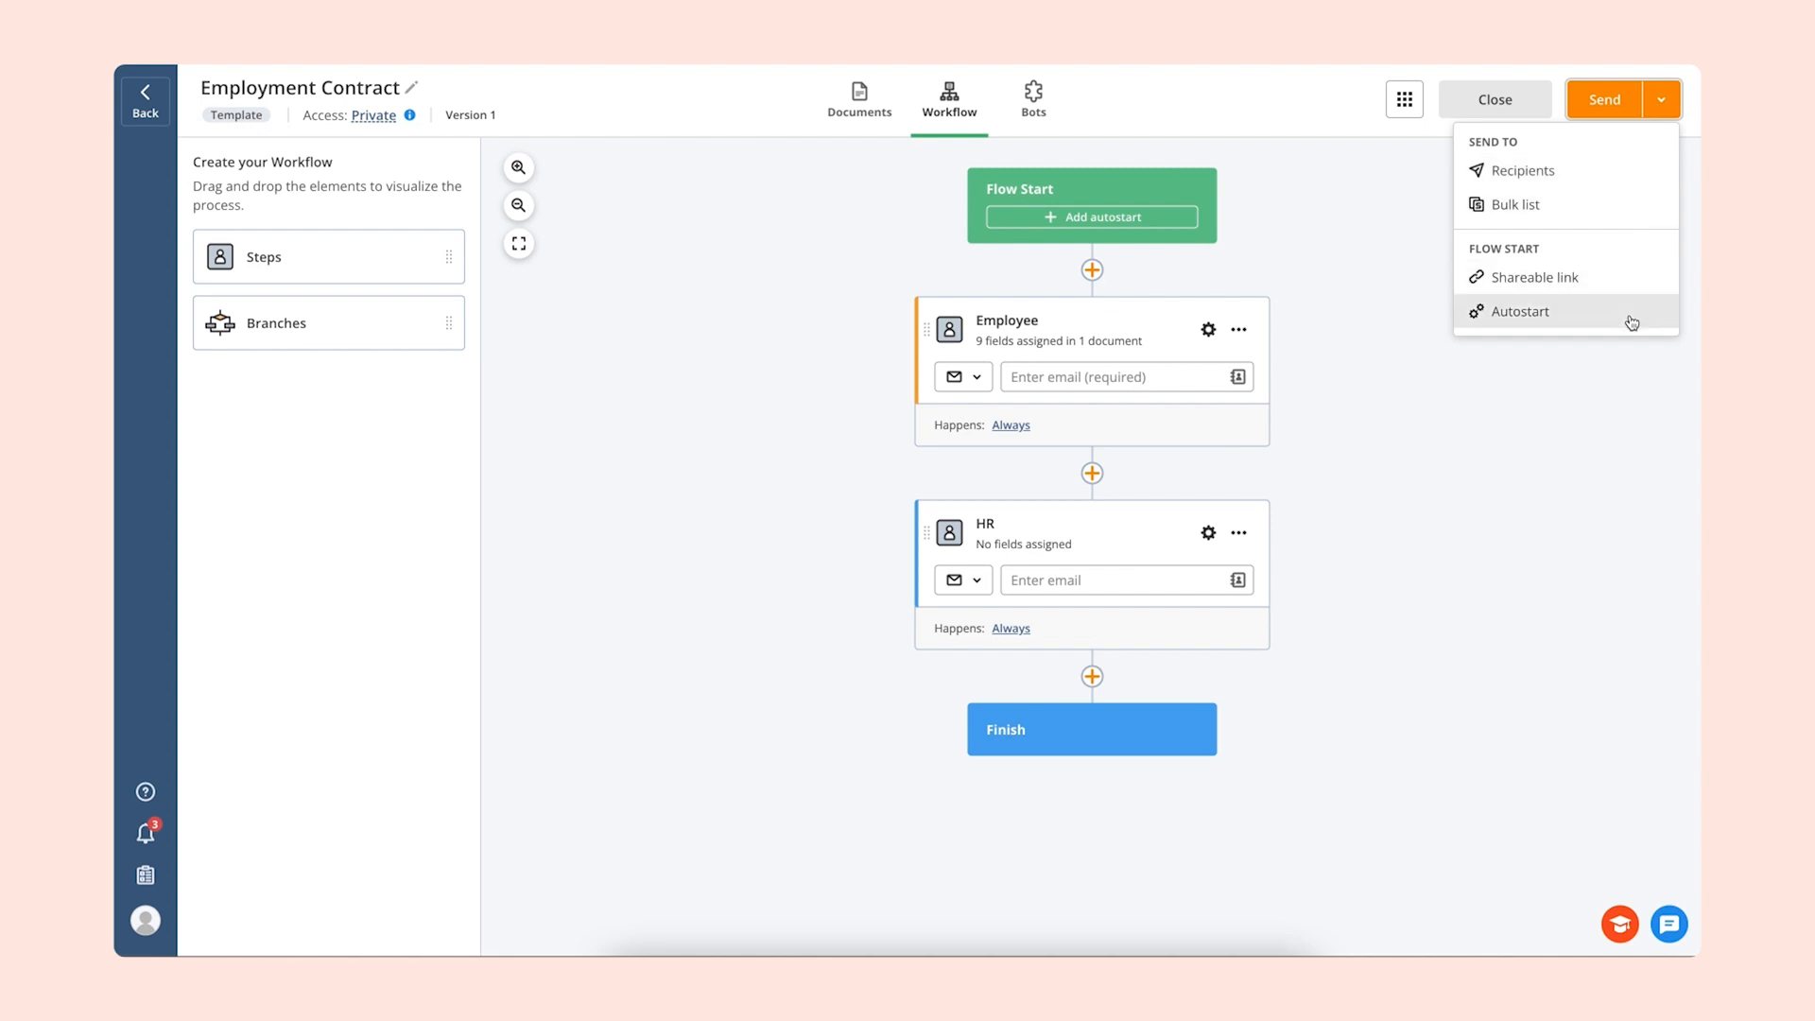
left_click(1622, 283)
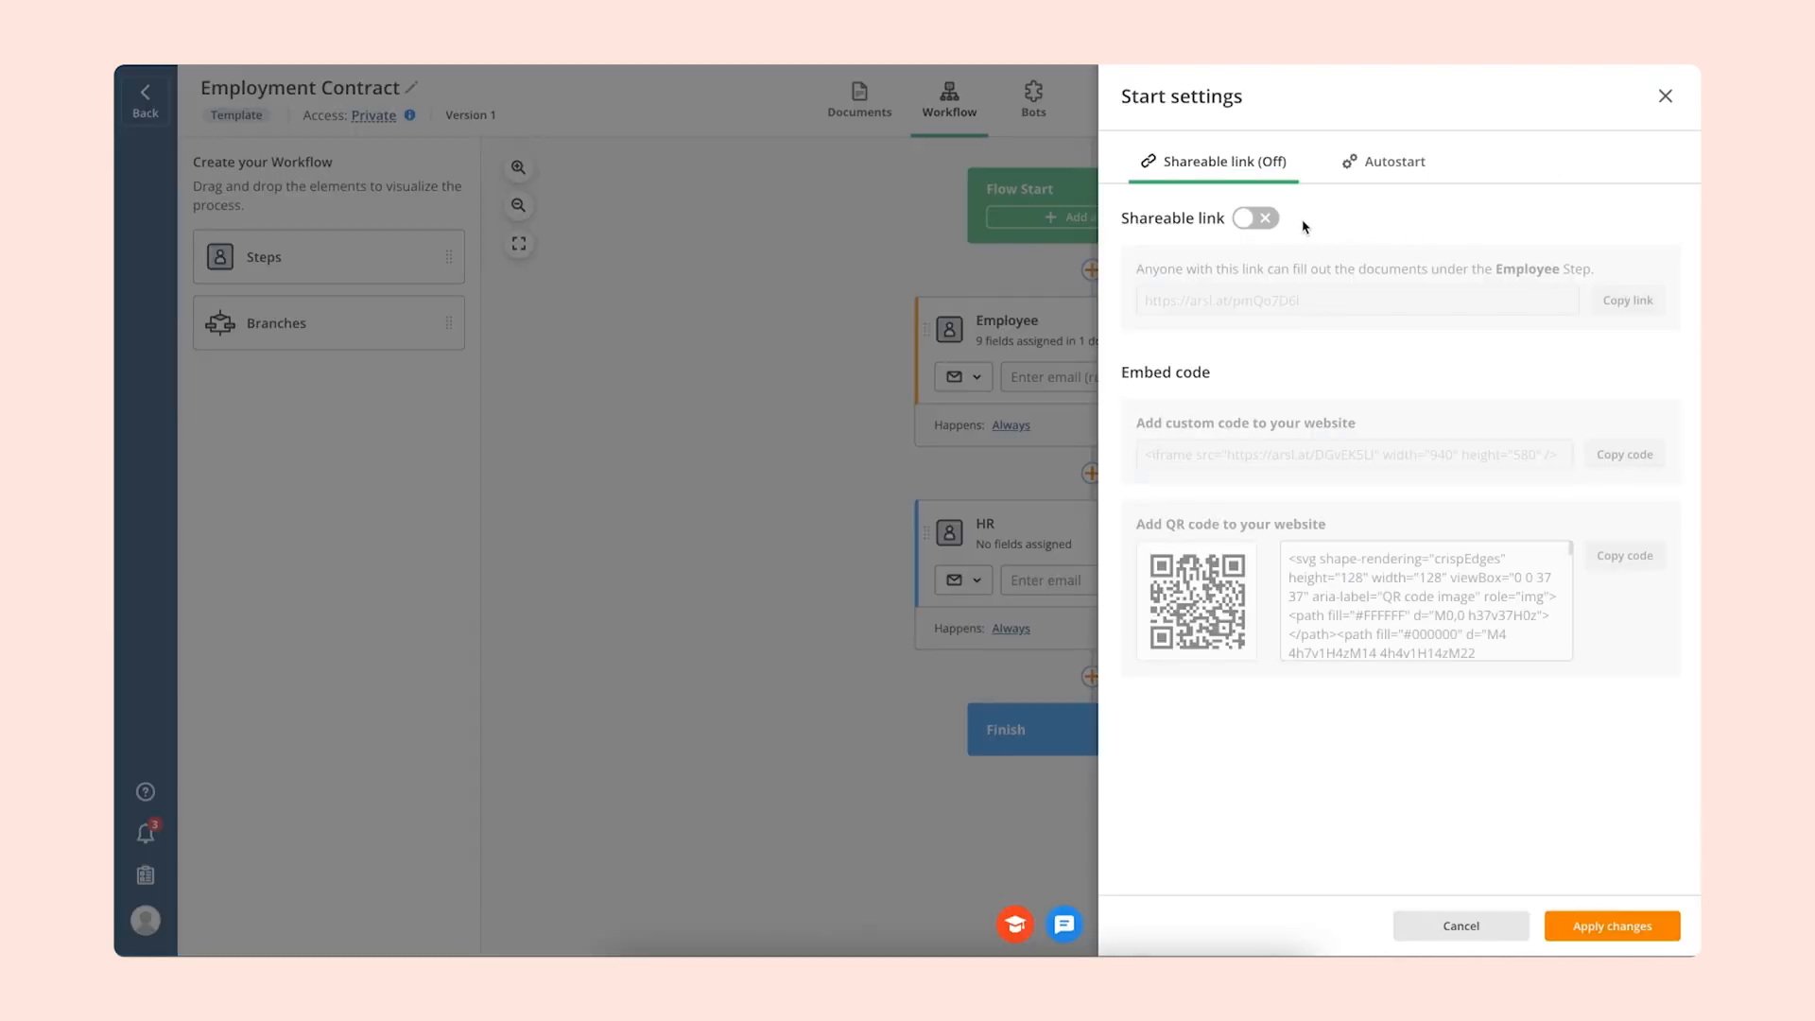
left_click(1265, 219)
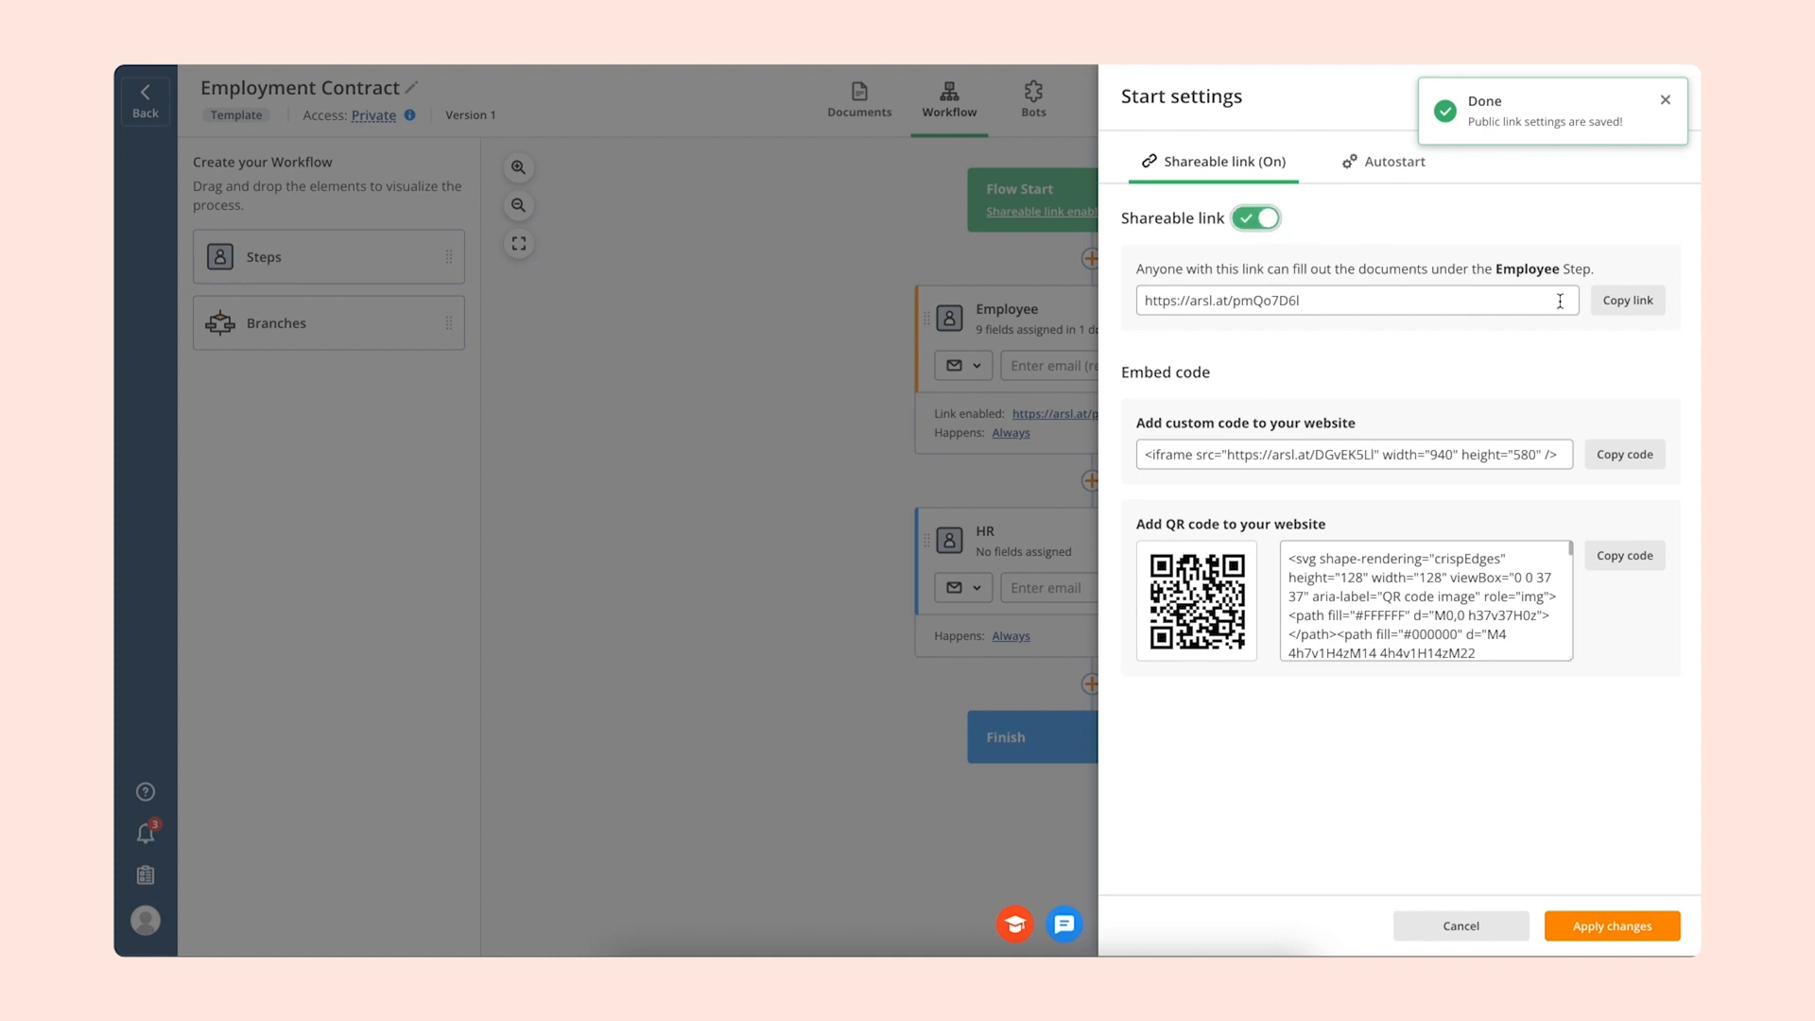
left_click(1621, 316)
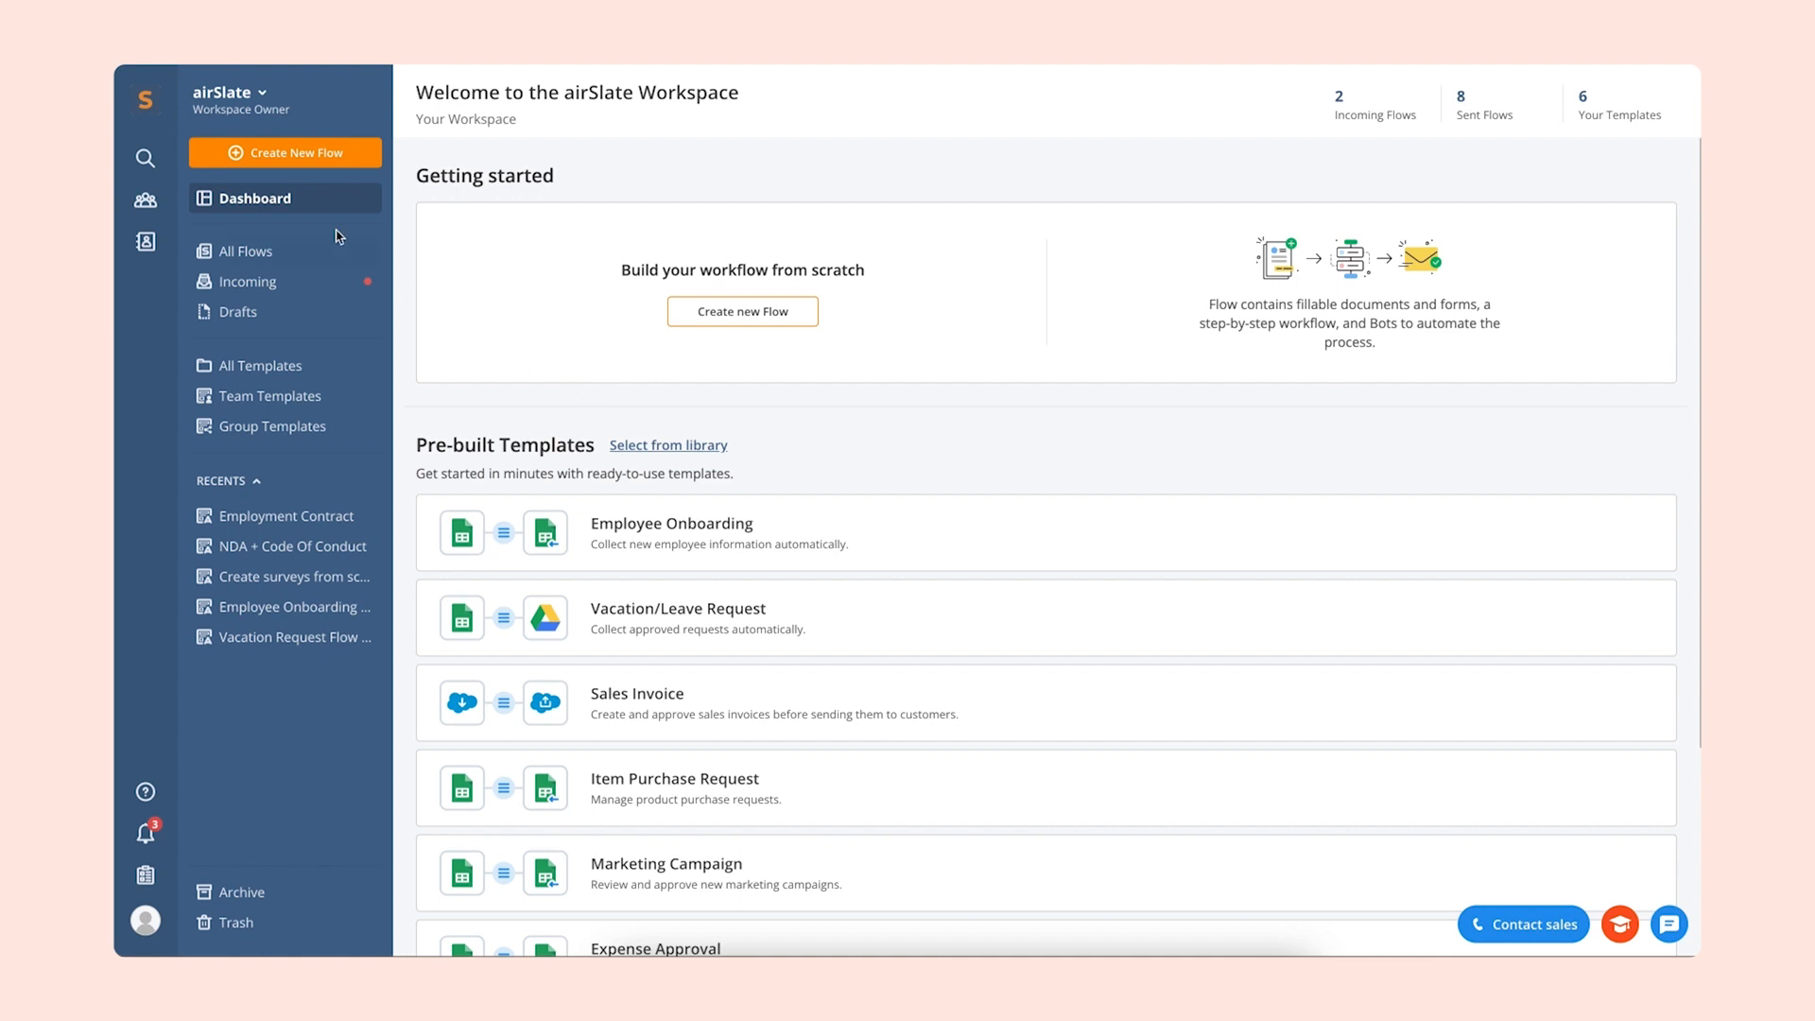
Review the Bots log of today's Employment Contract Flow, including the Revision 1 event log of the Lock the slate Flow Diagram Bot
left_click(308, 262)
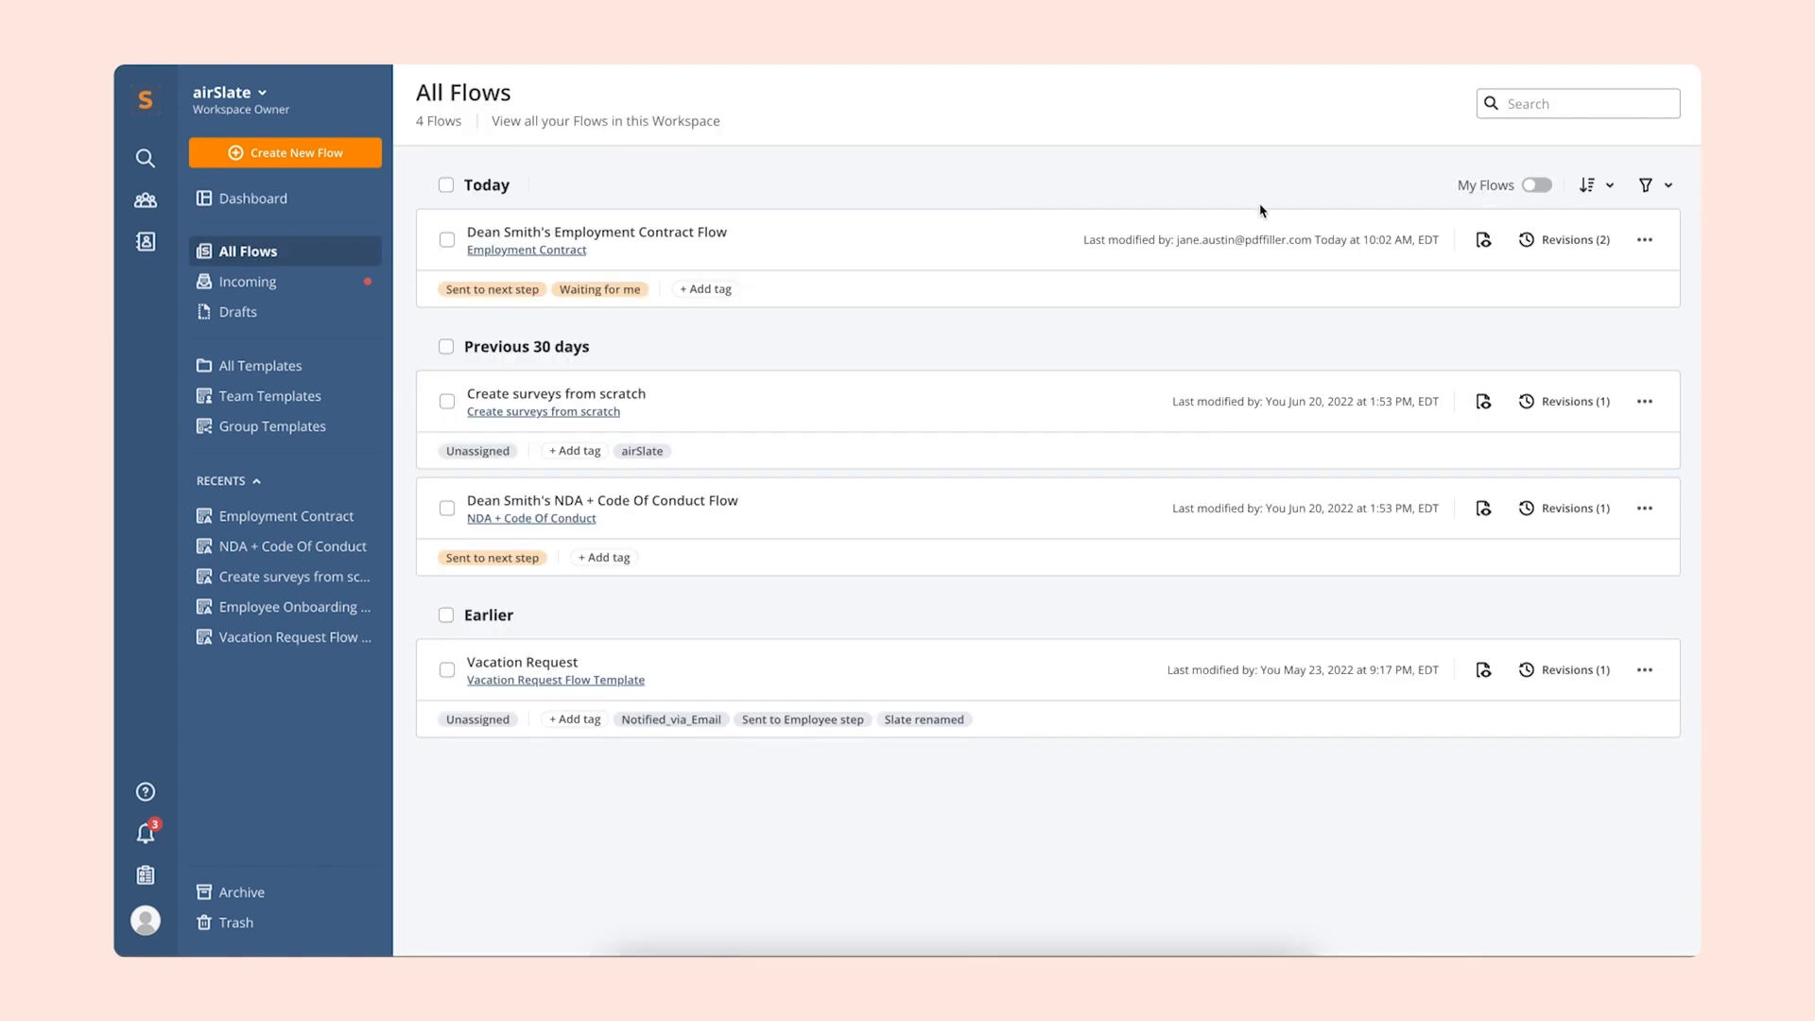
left_click(1645, 240)
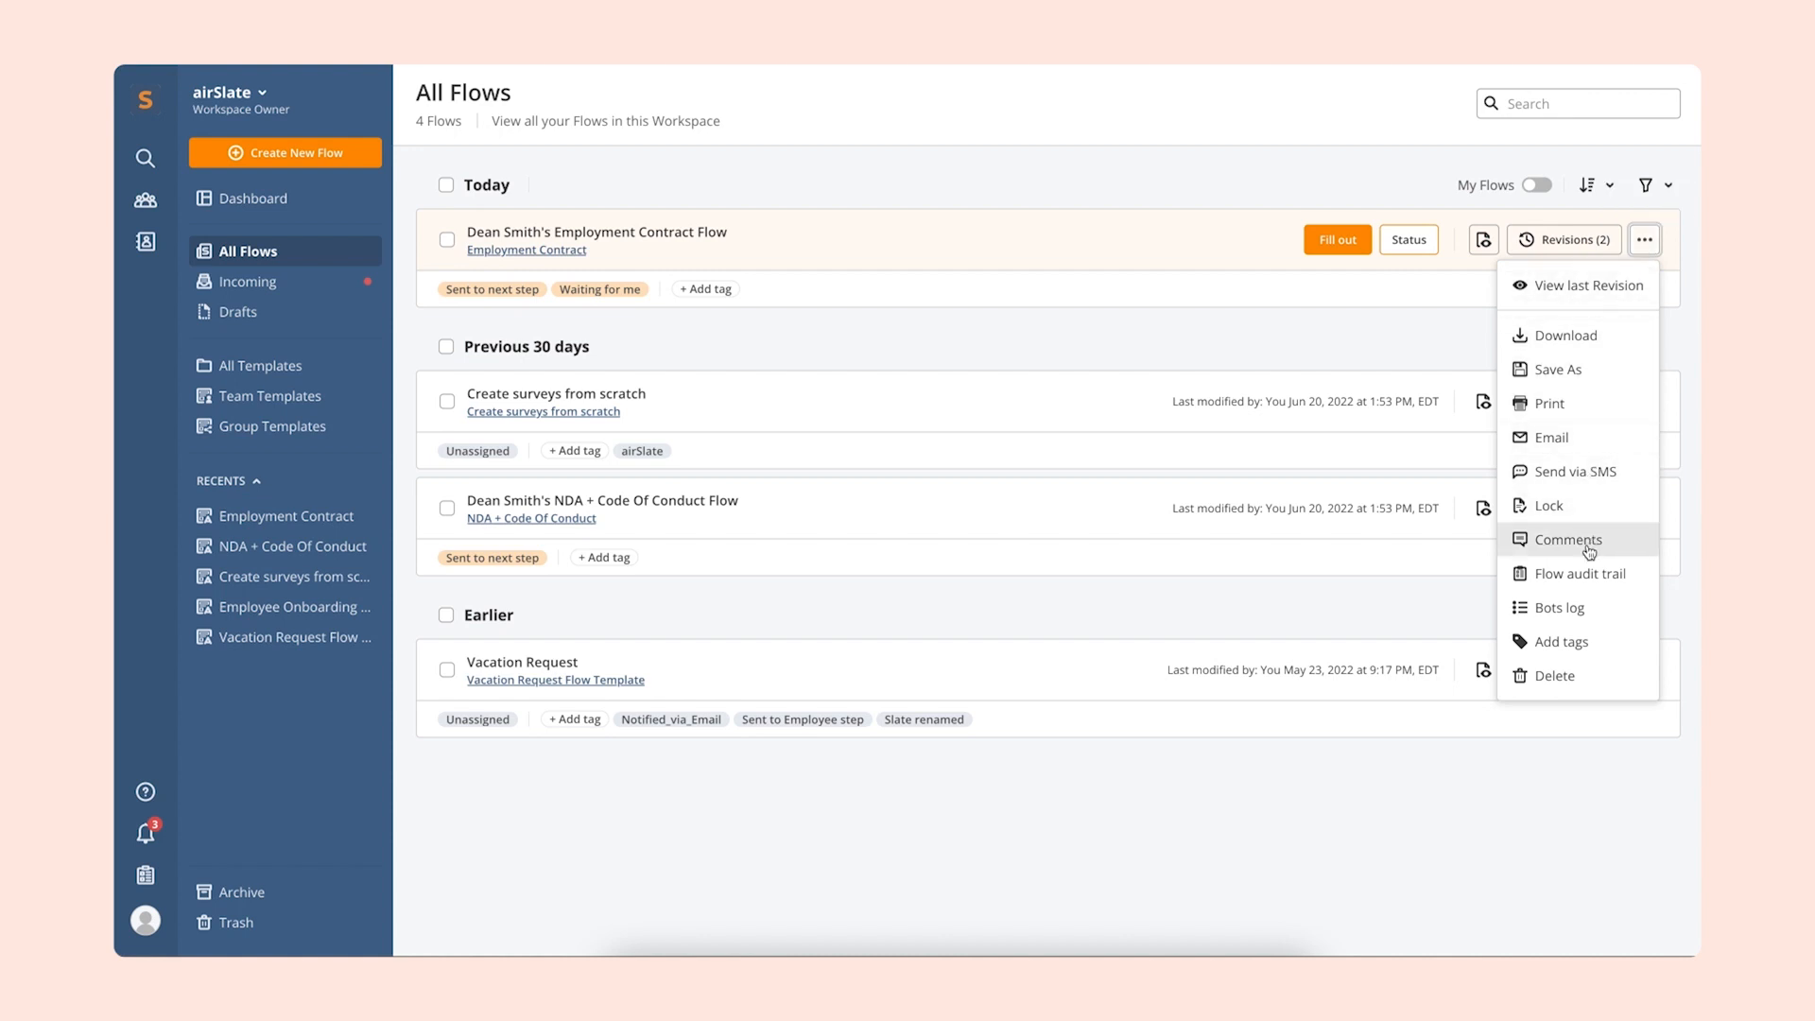
left_click(1572, 610)
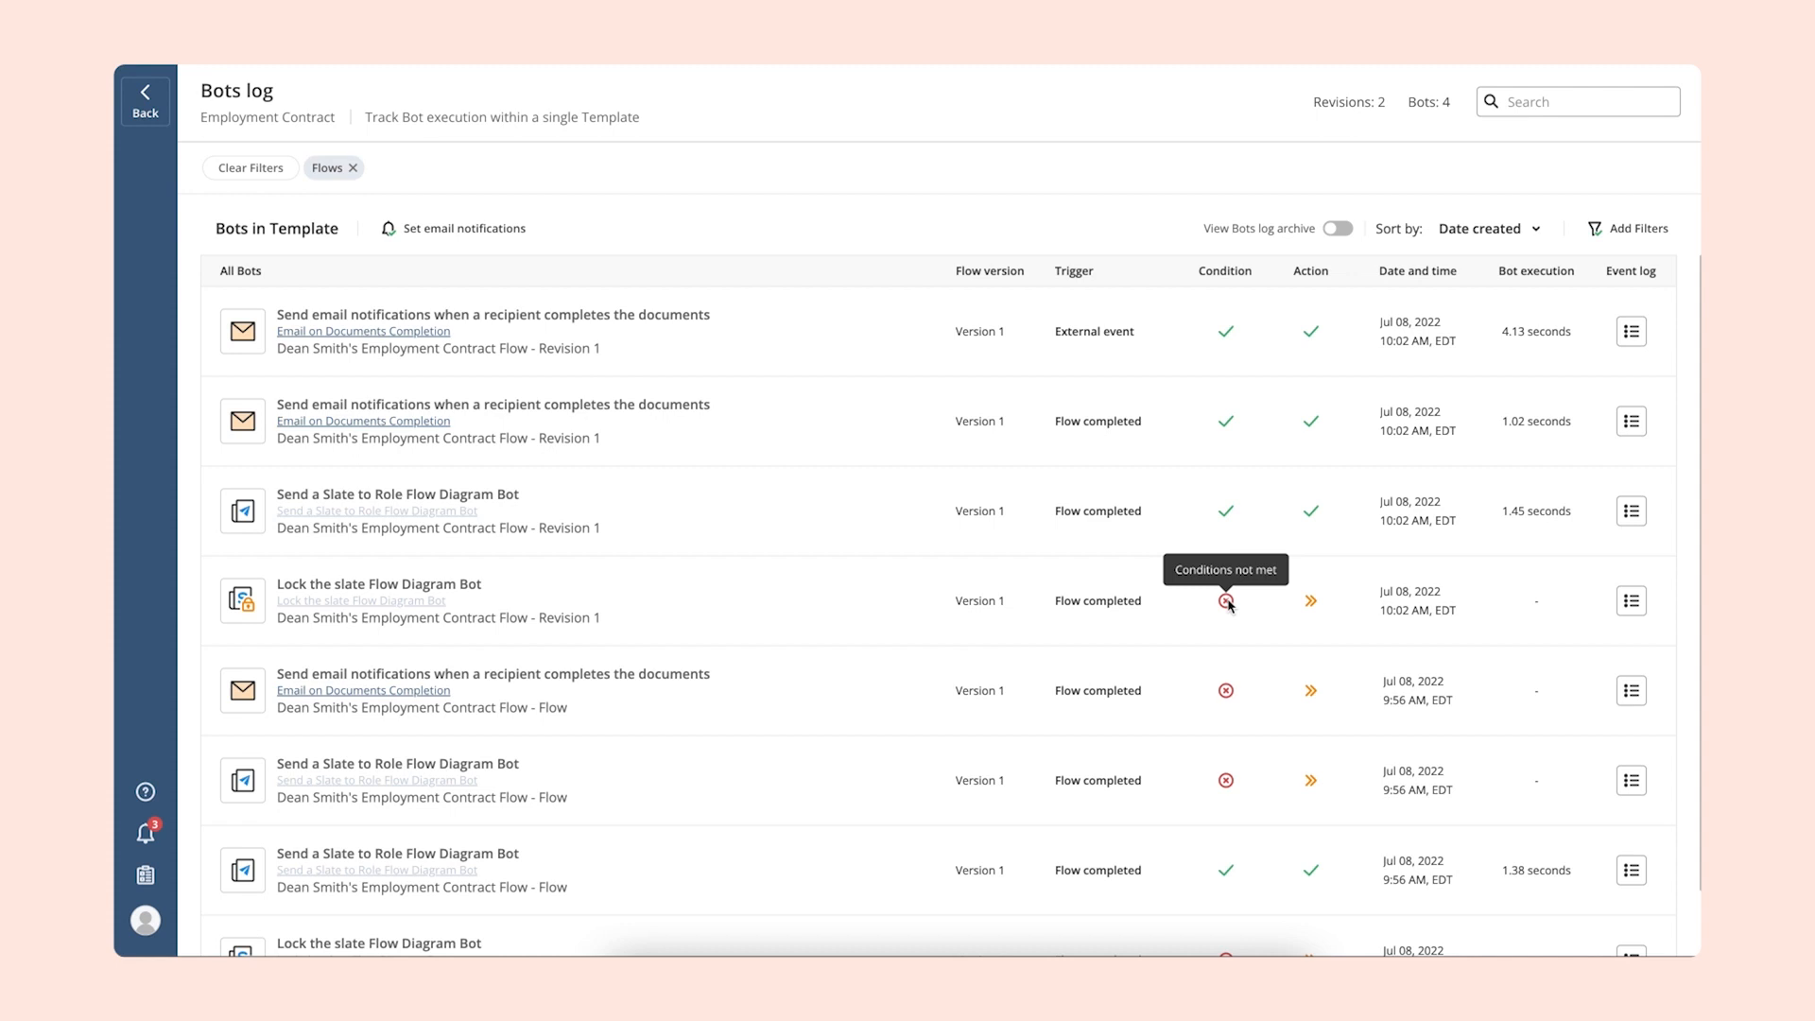
left_click(1632, 600)
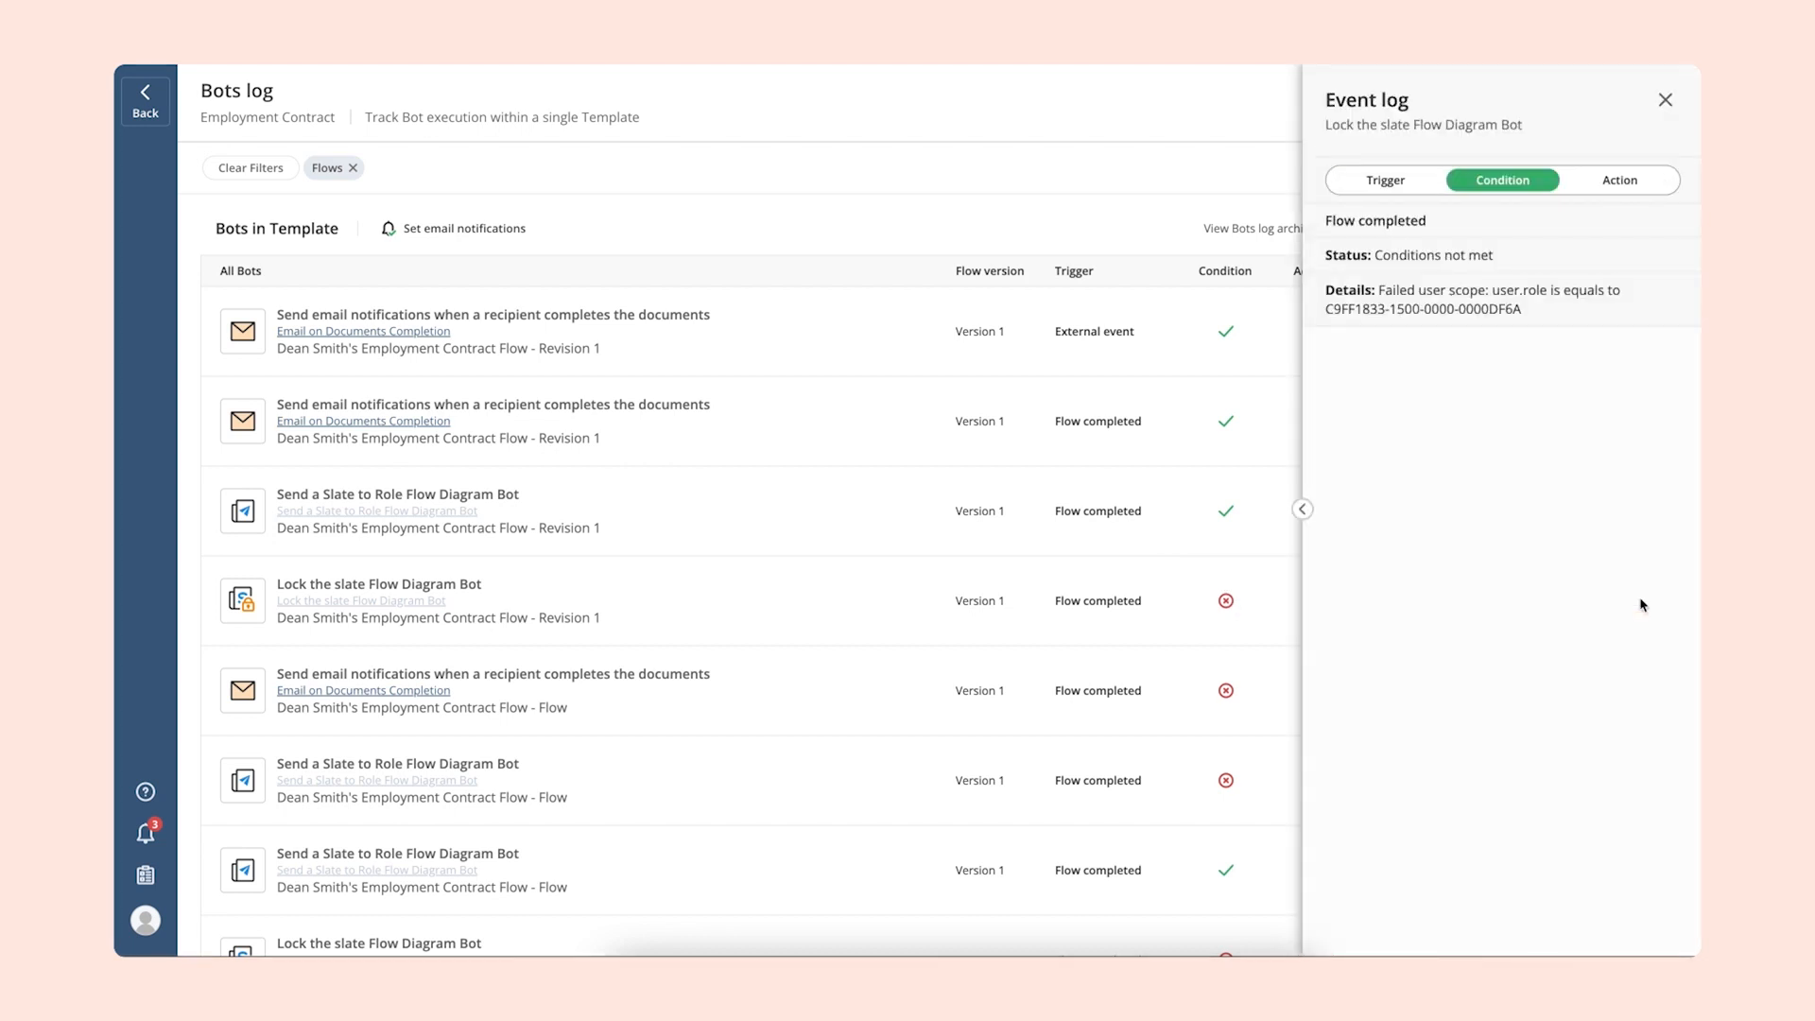
left_click(1666, 100)
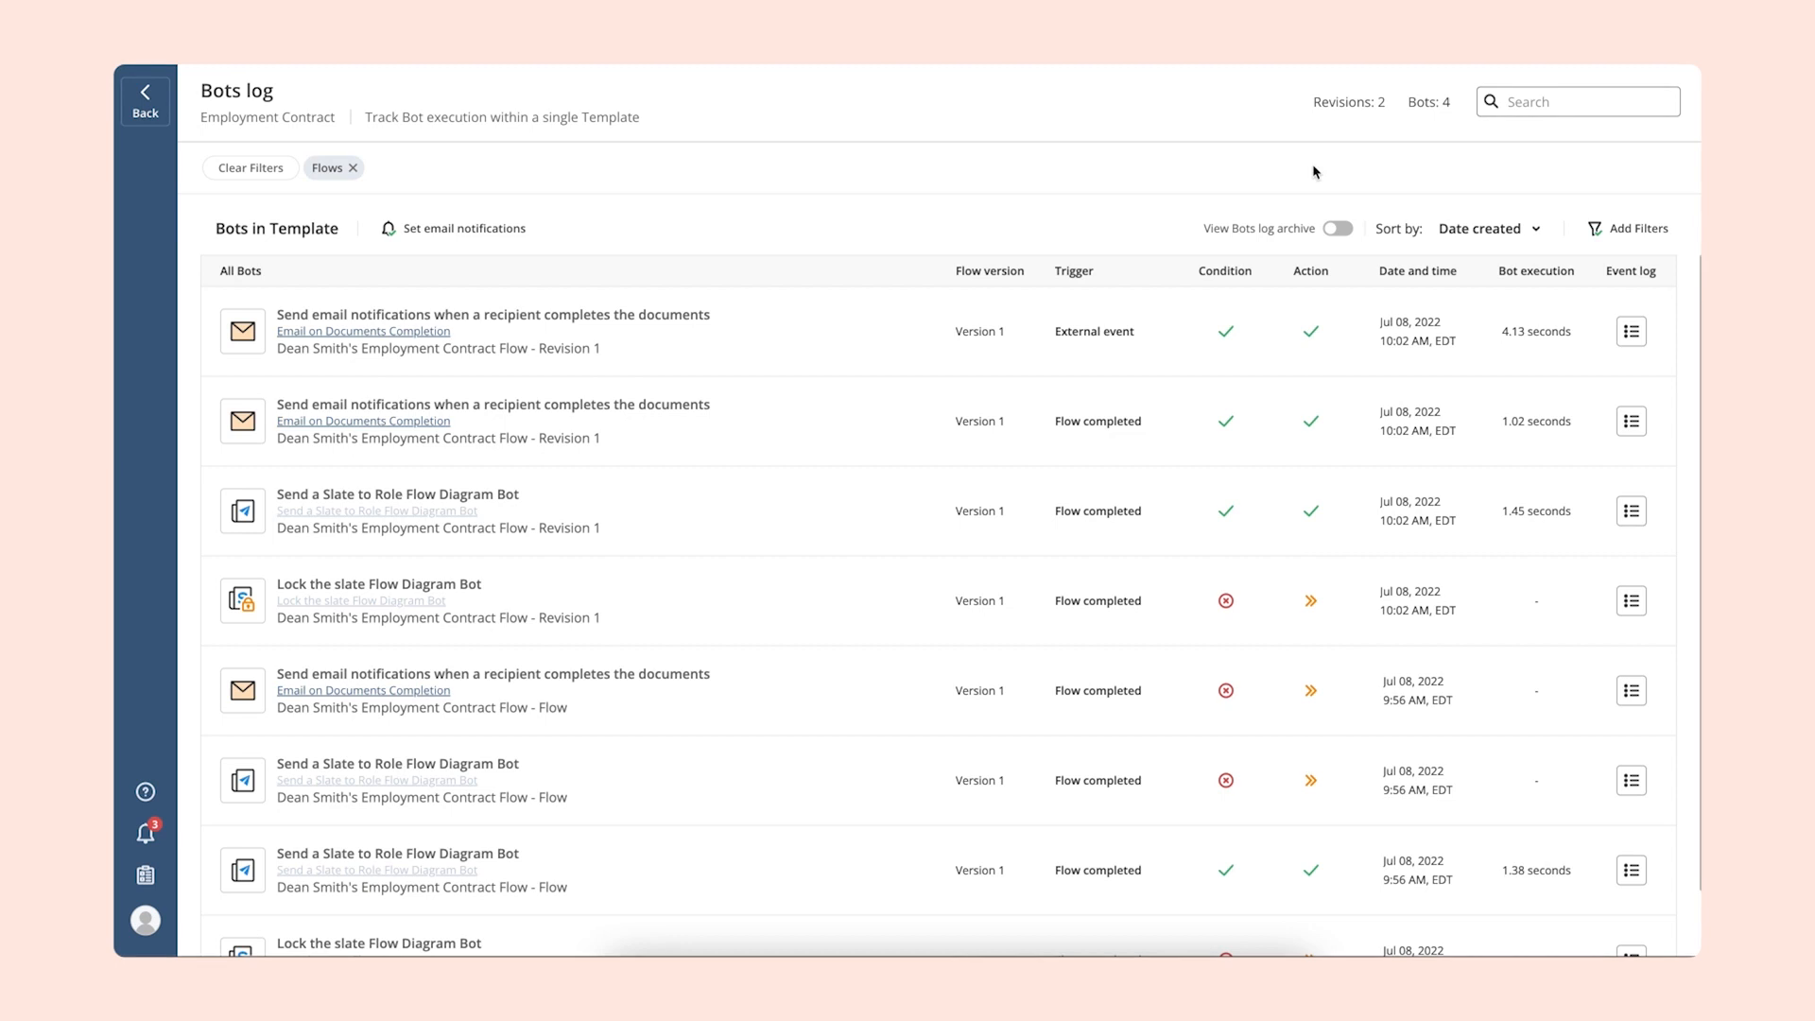